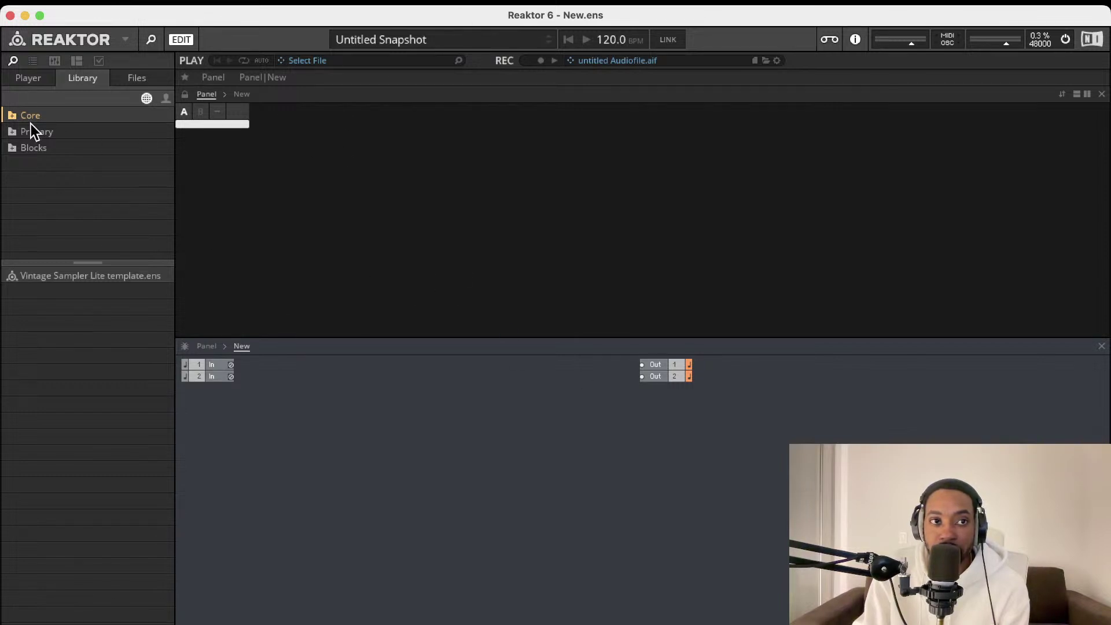
Switch the browser to the Player content and go to the beginning of its folder list
left_click(25, 81)
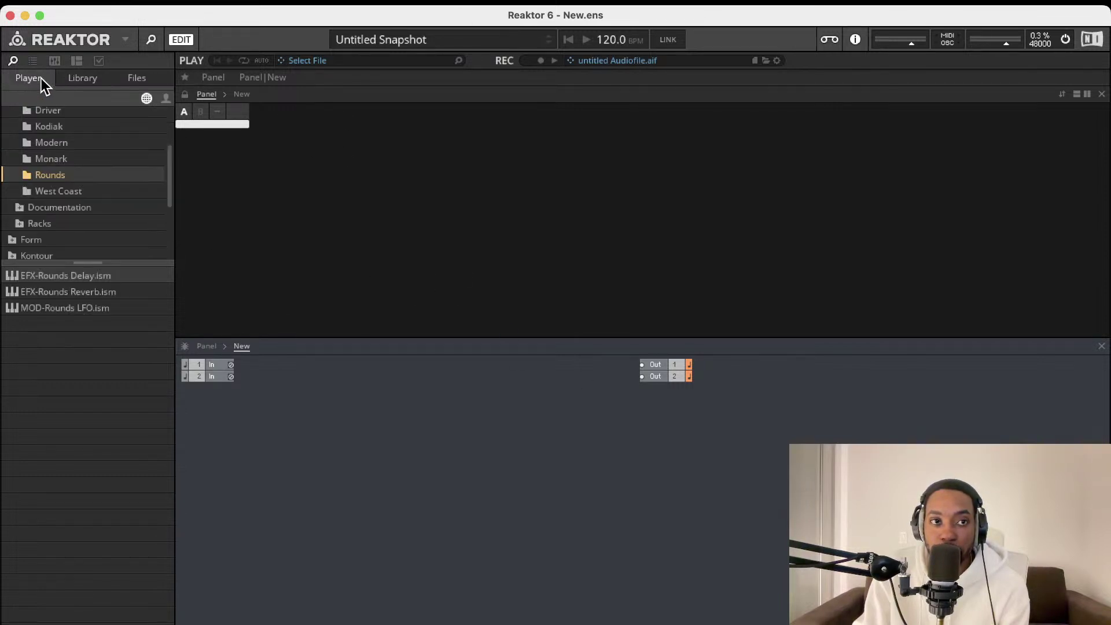
left_click(137, 79)
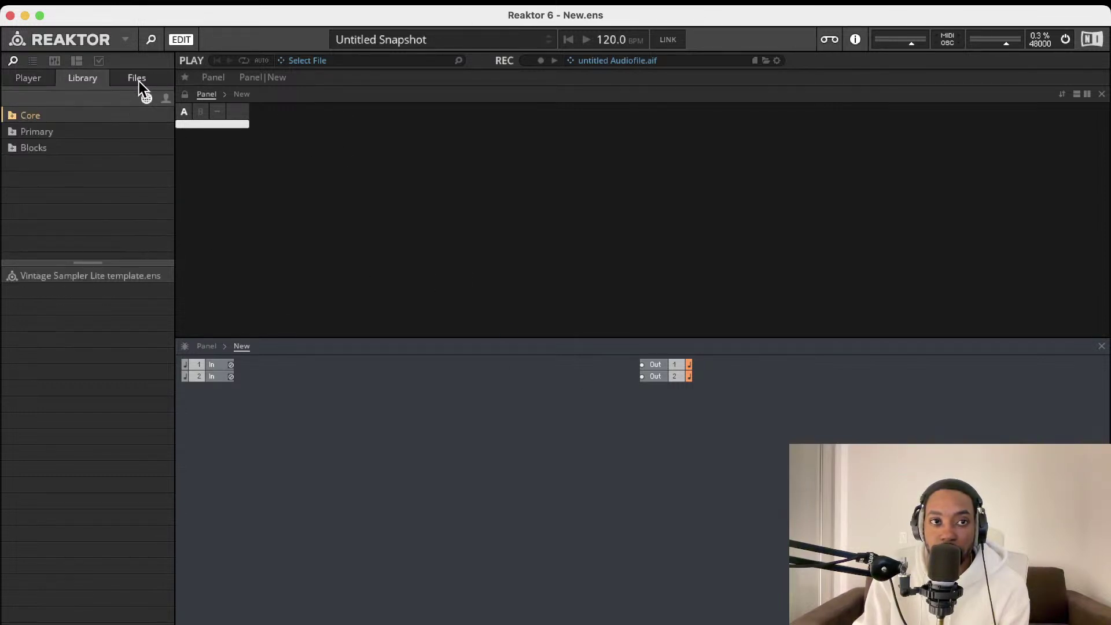
left_click(41, 80)
scroll(75, 169, "up", 5)
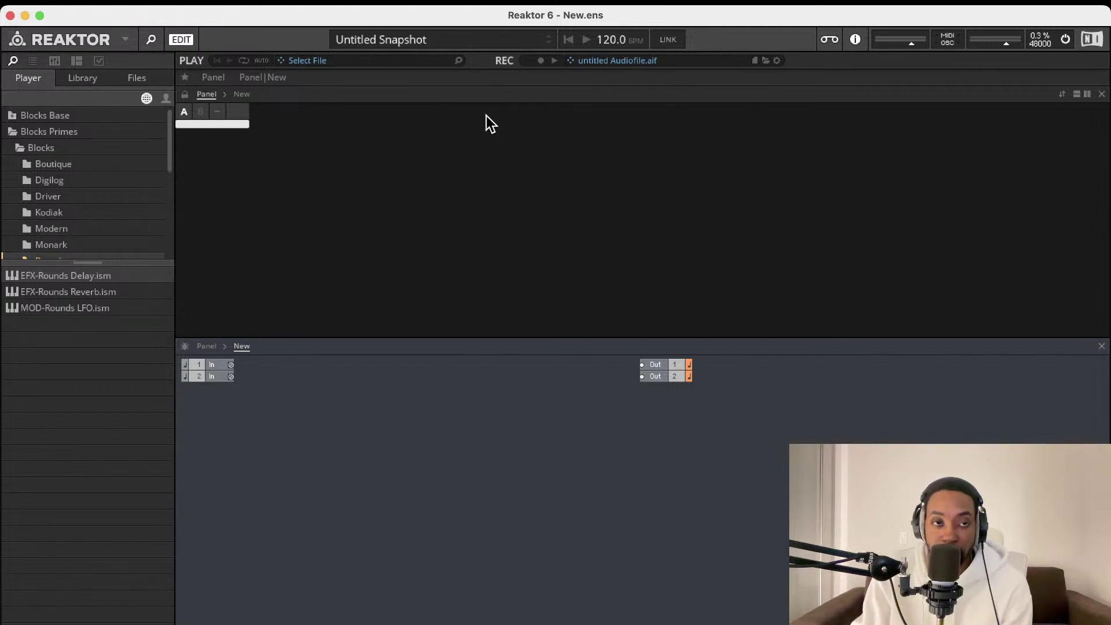
left_click(855, 40)
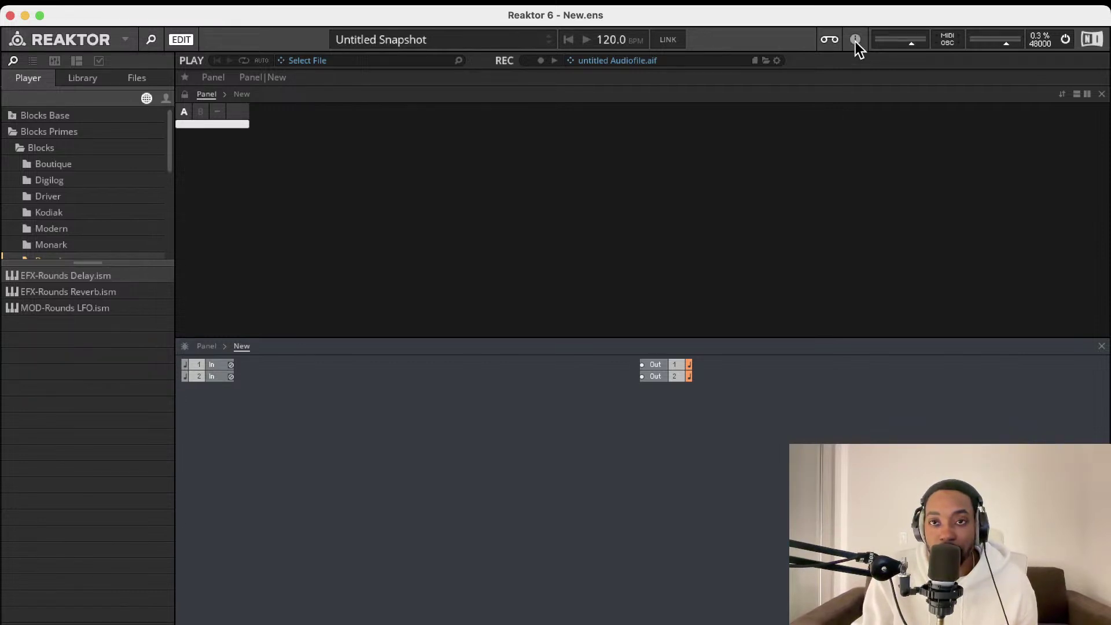
left_click(856, 40)
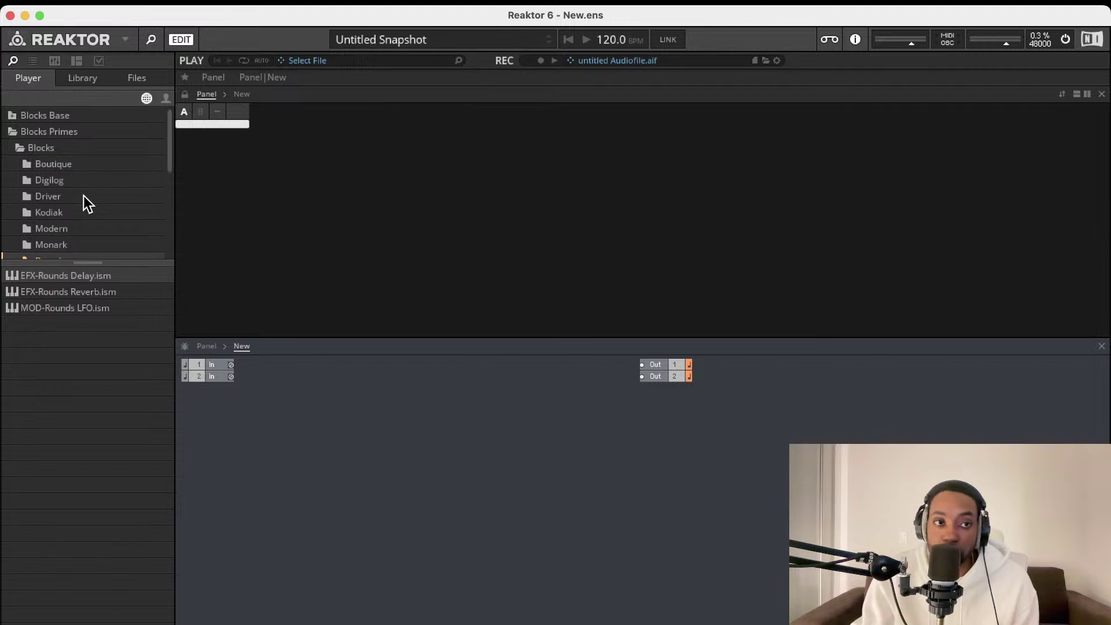
Add the Util Note In block from the Blocks Base Util folder and place it just below the ensemble's input terminals
left_click(11, 116)
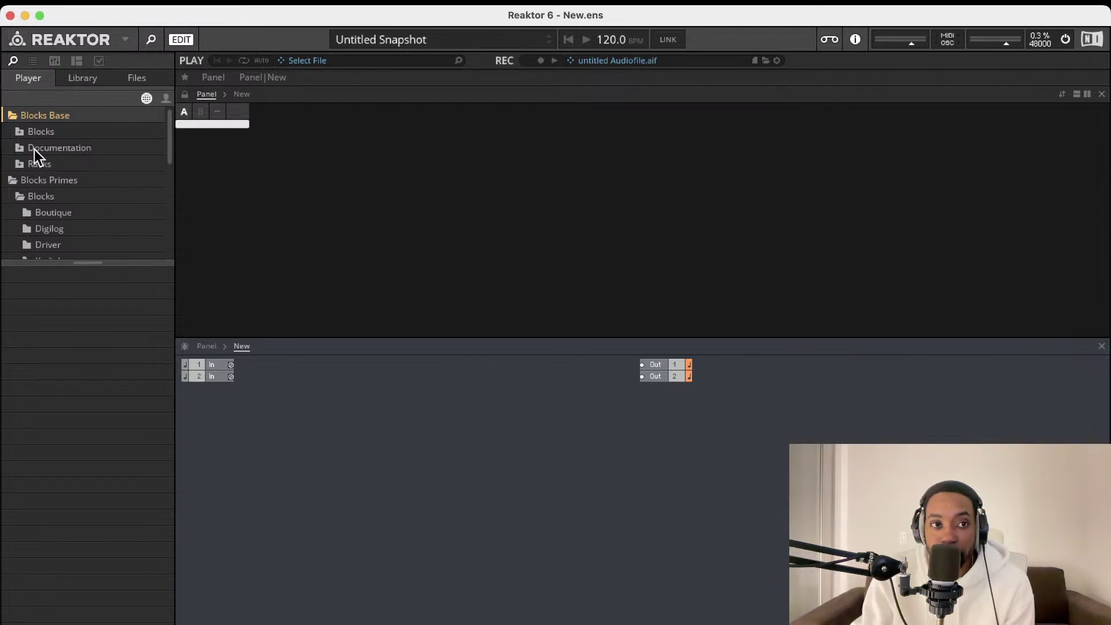
scroll(66, 192, "down", 6)
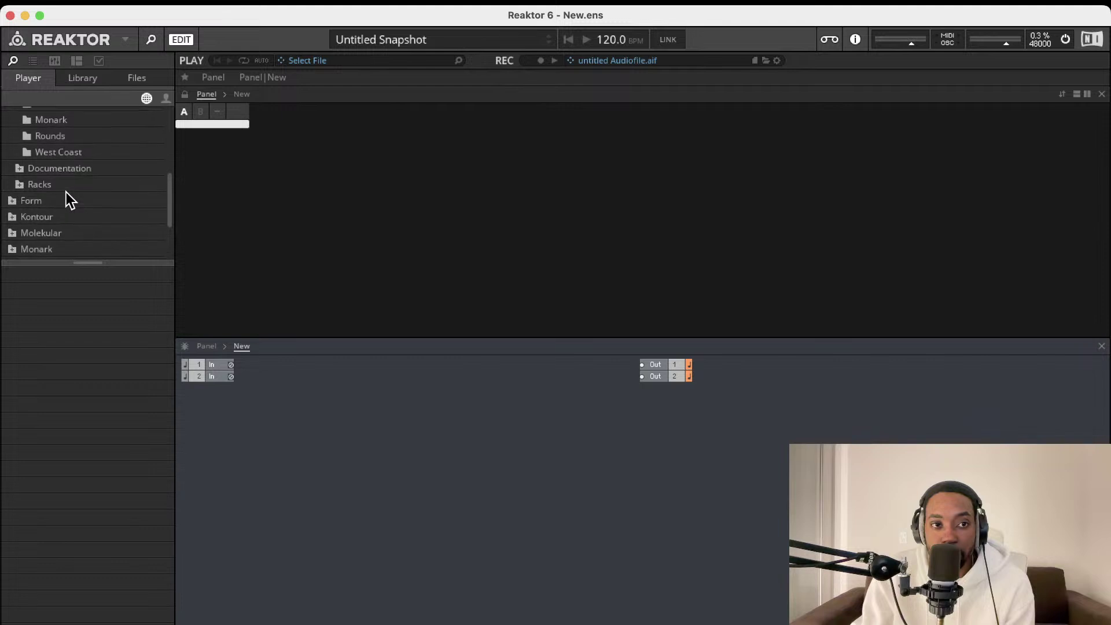
scroll(66, 192, "up", 6)
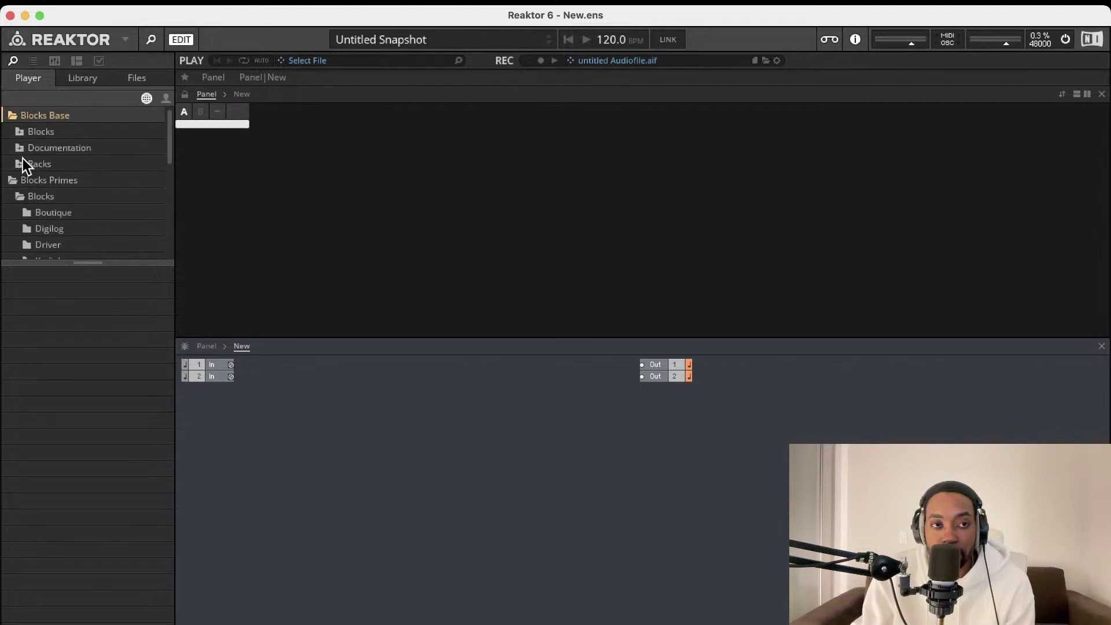
left_click(20, 132)
left_click(42, 163)
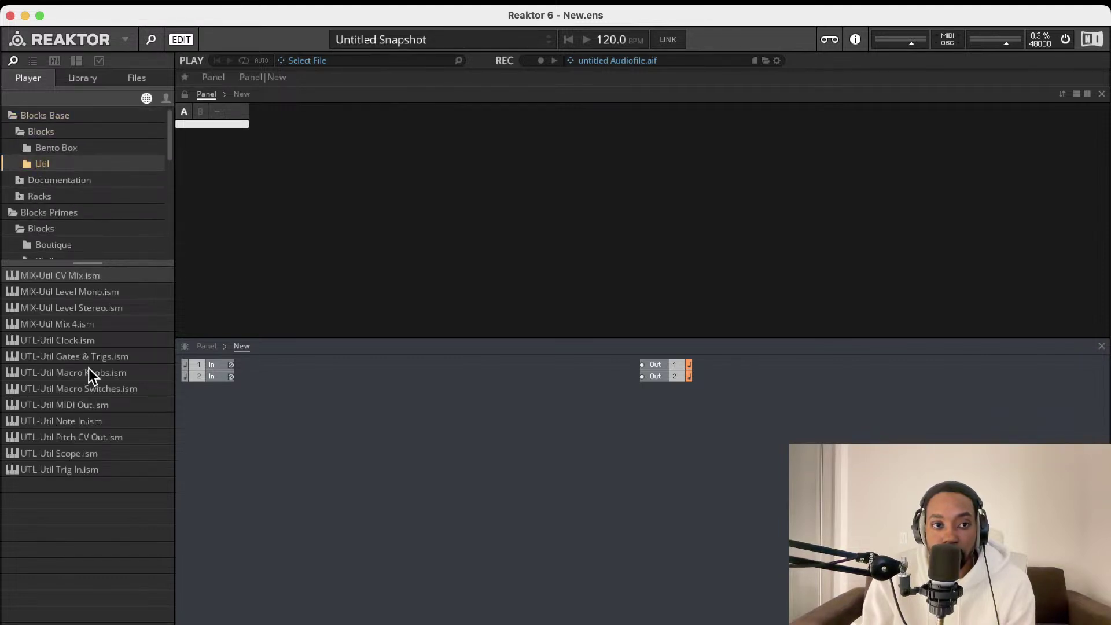
double_click(78, 421)
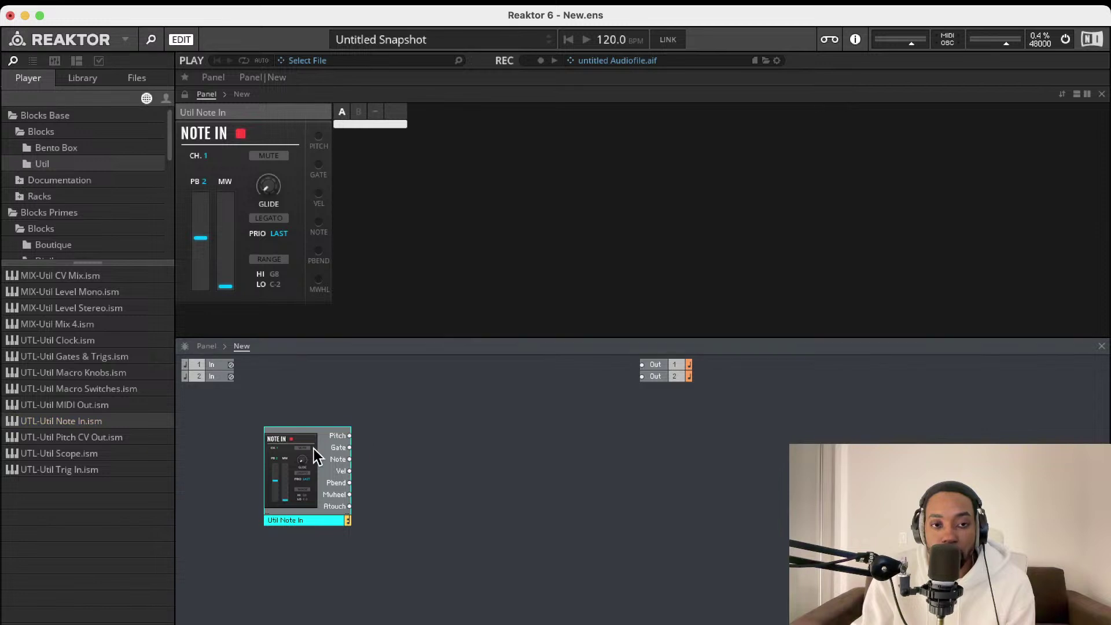
left_click_drag(314, 449, 287, 415)
Add the Util Clock block to the structure and place it below the Note In block
scroll(88, 182, "down", 1)
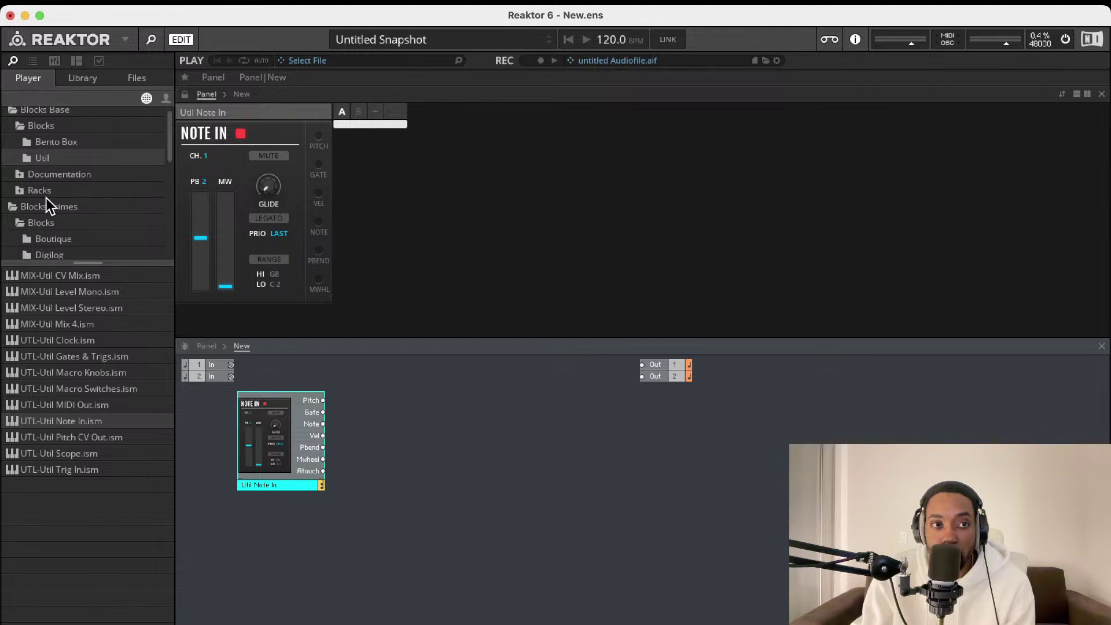
double_click(74, 341)
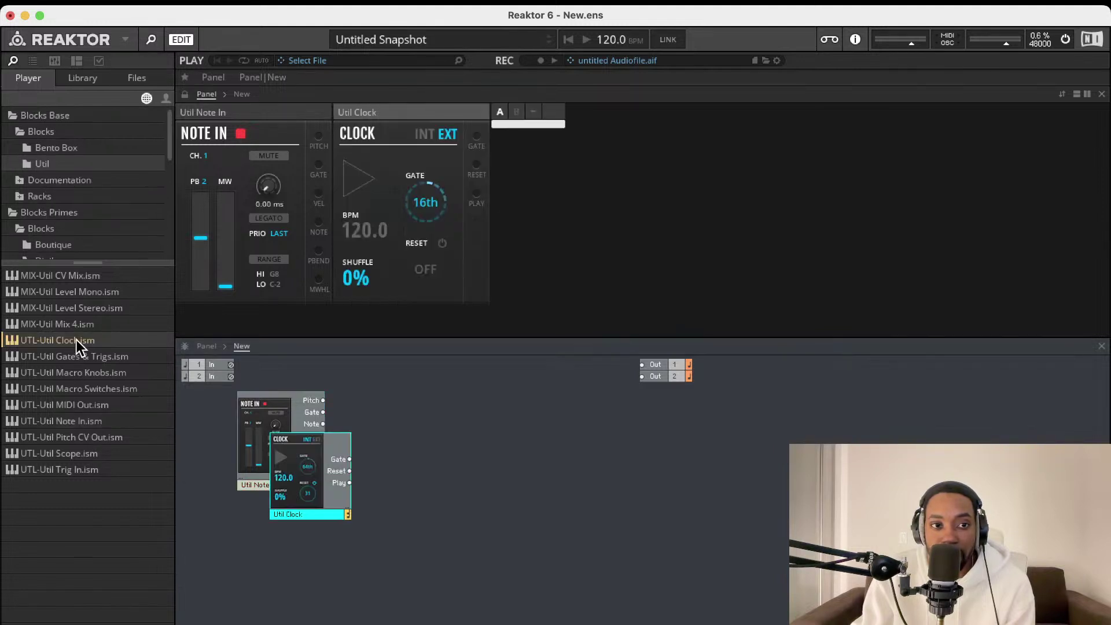
left_click_drag(311, 489, 284, 546)
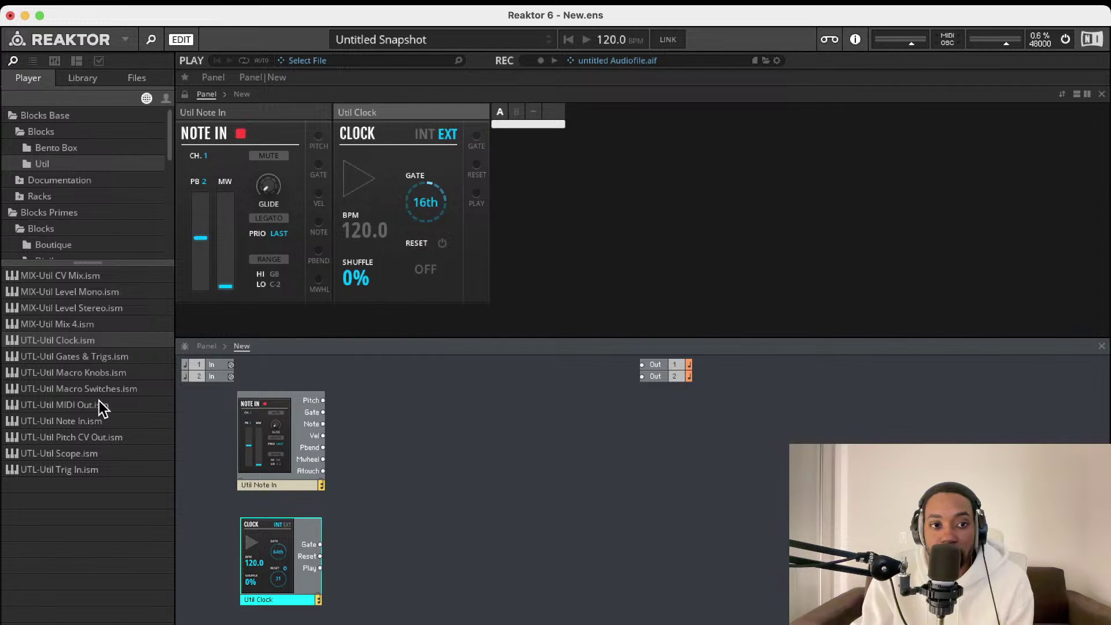
Add the Bento Oscillator from the Bento Box folder to the structure, beside the Note In and Clock blocks
left_click(67, 147)
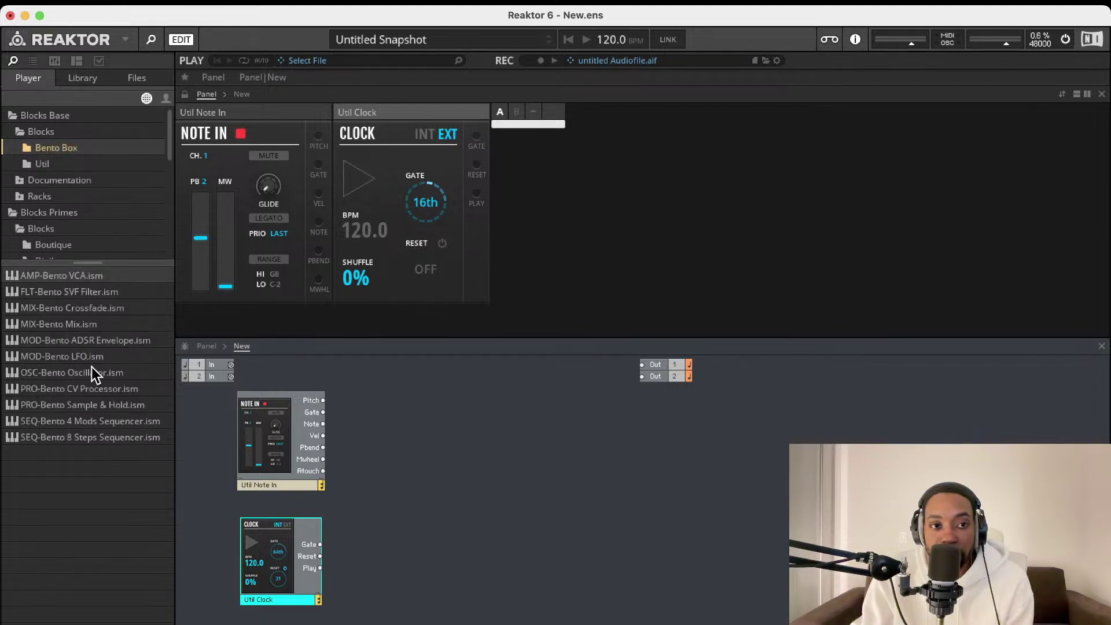
left_click_drag(91, 367, 453, 470)
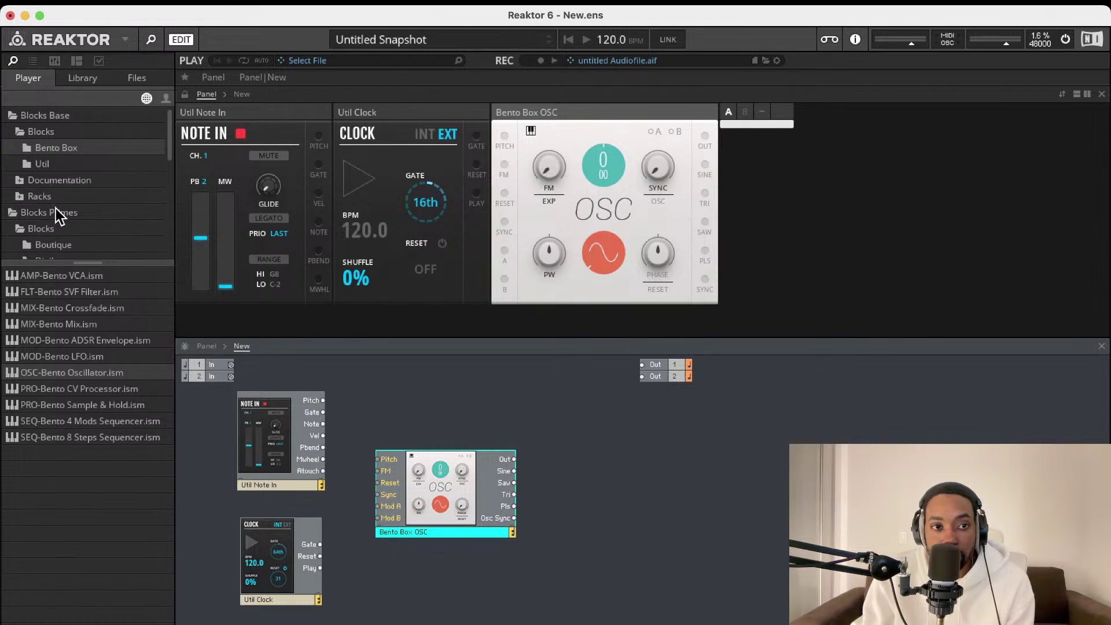
Look through the Util, Documentation and Racks folders of Blocks Base and the Digilog blocks of Blocks Primes
left_click(82, 421)
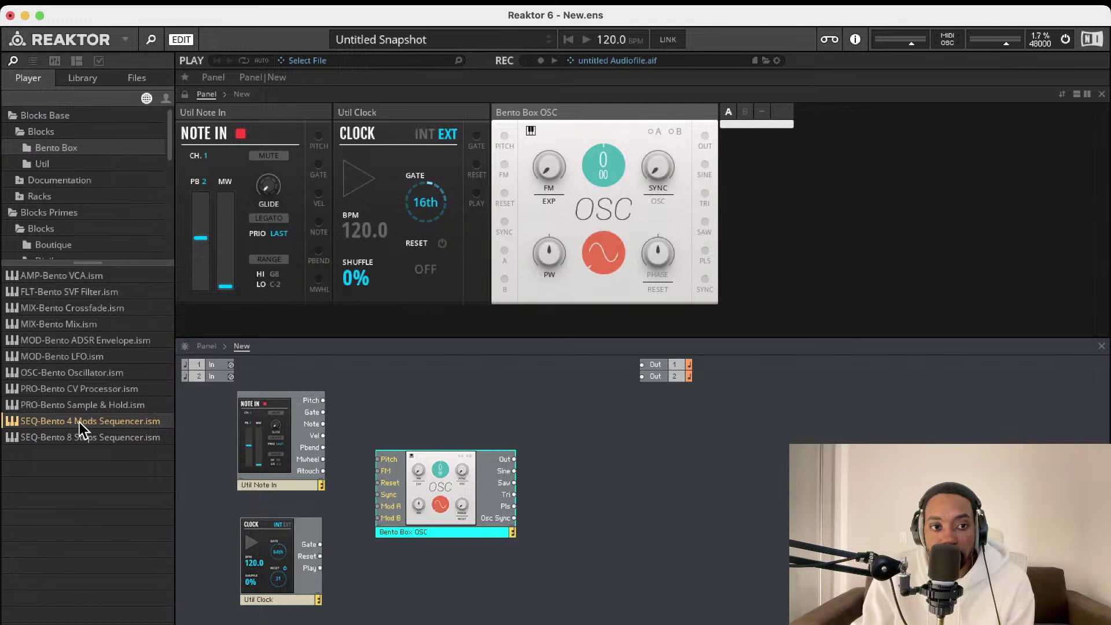
left_click(58, 167)
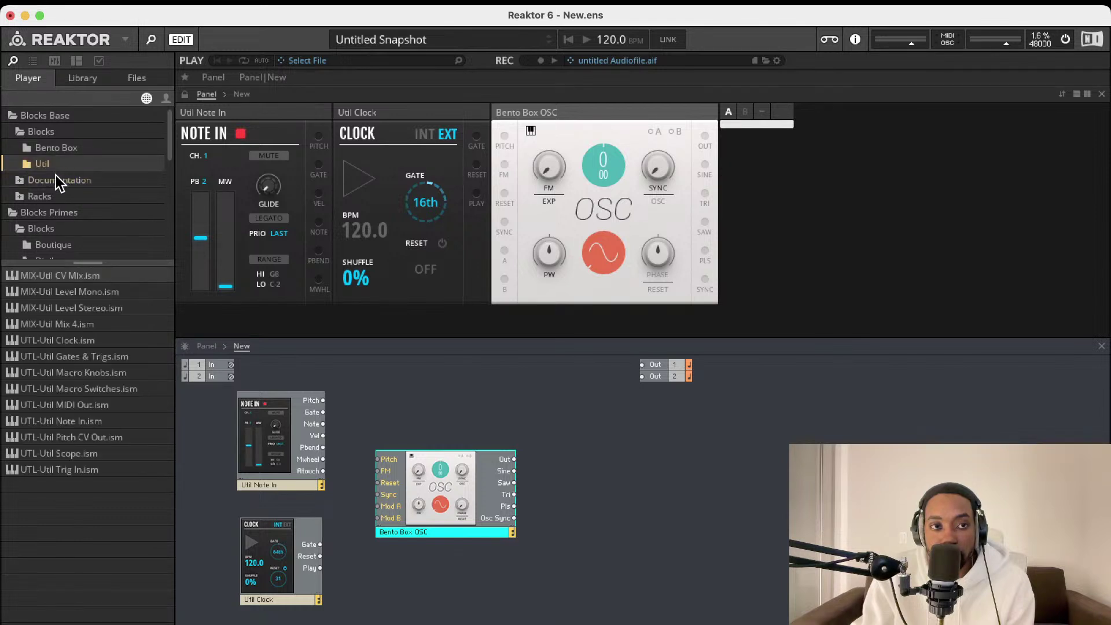
left_click(55, 178)
left_click(32, 197)
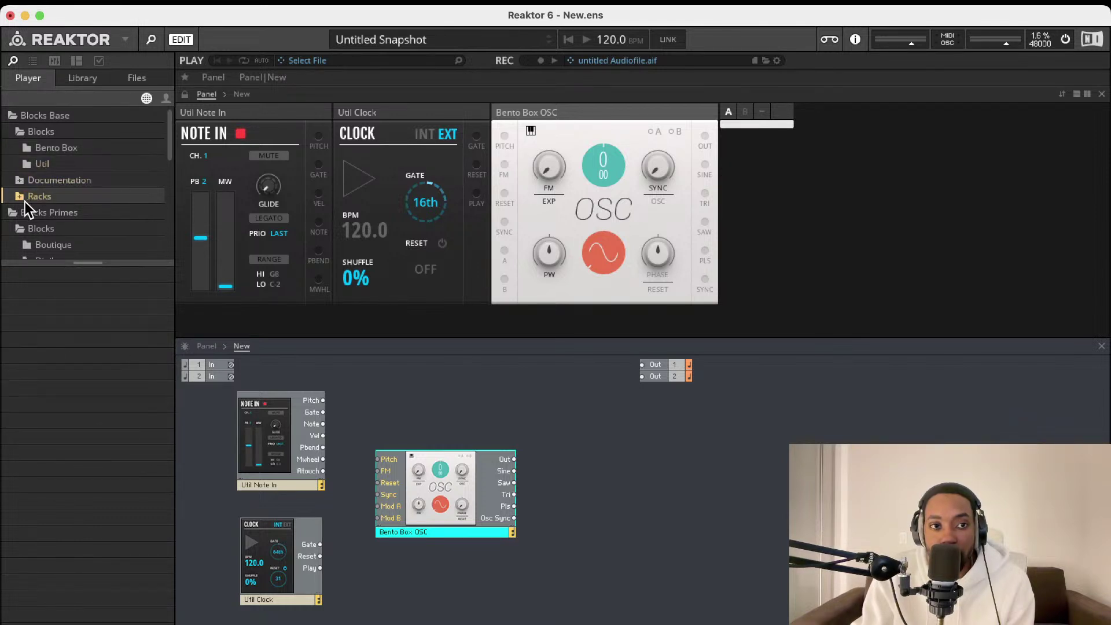
left_click(18, 214)
left_click(18, 227)
scroll(46, 218, "down", 3)
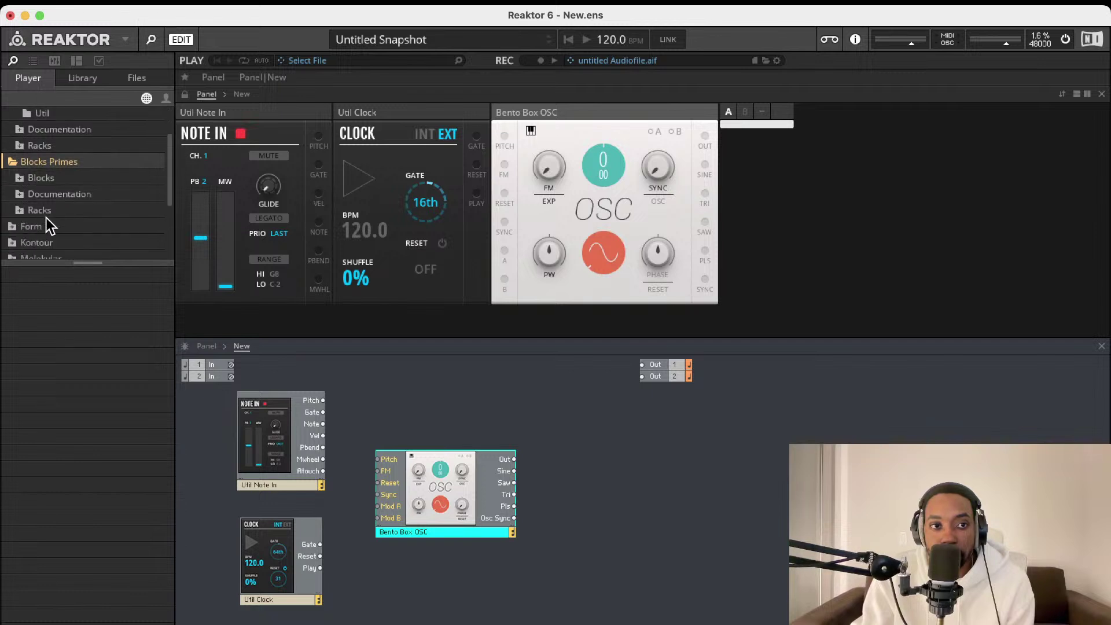
scroll(46, 218, "down", 3)
left_click(19, 131)
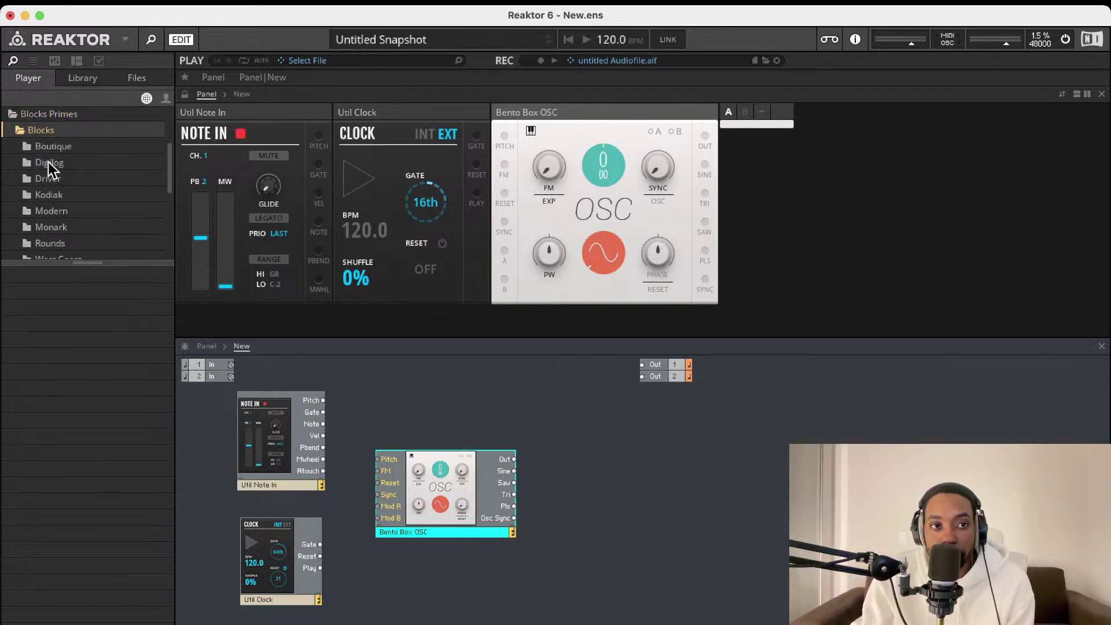
left_click(49, 164)
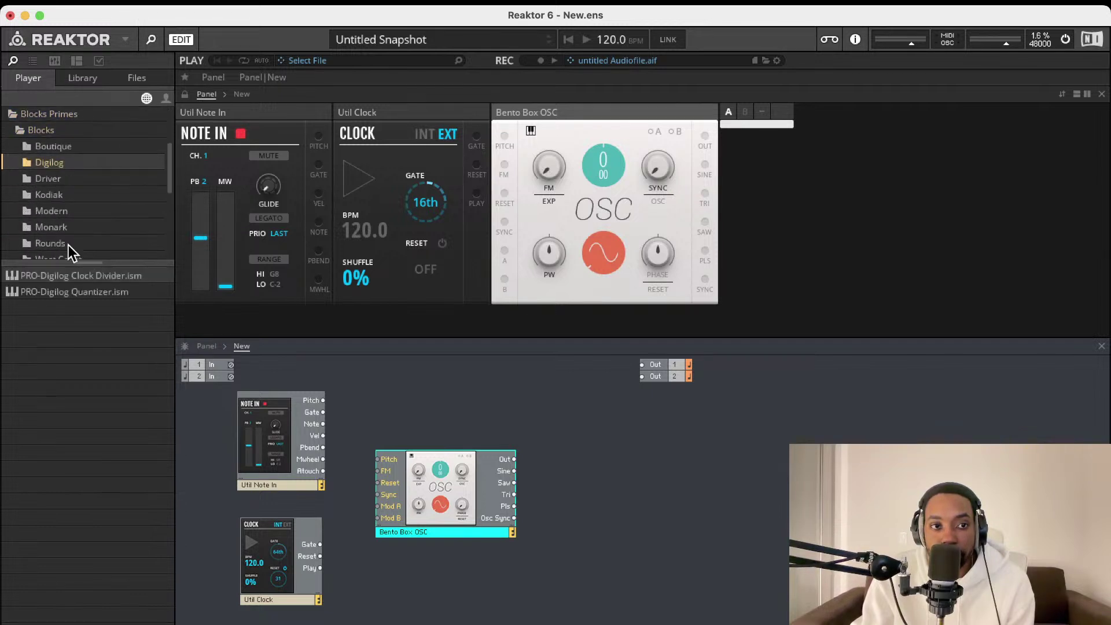
left_click(66, 291)
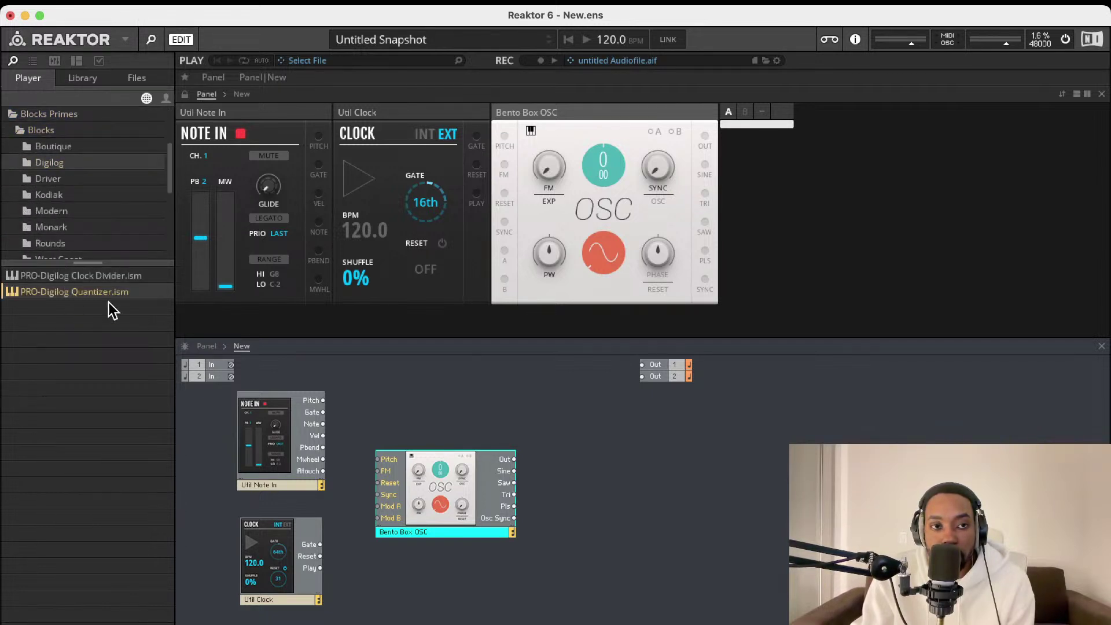
Add the Bento 8 Steps Sequencer from the Bento Box folder to the structure and show its description
scroll(45, 158, "up", 6)
left_click(44, 146)
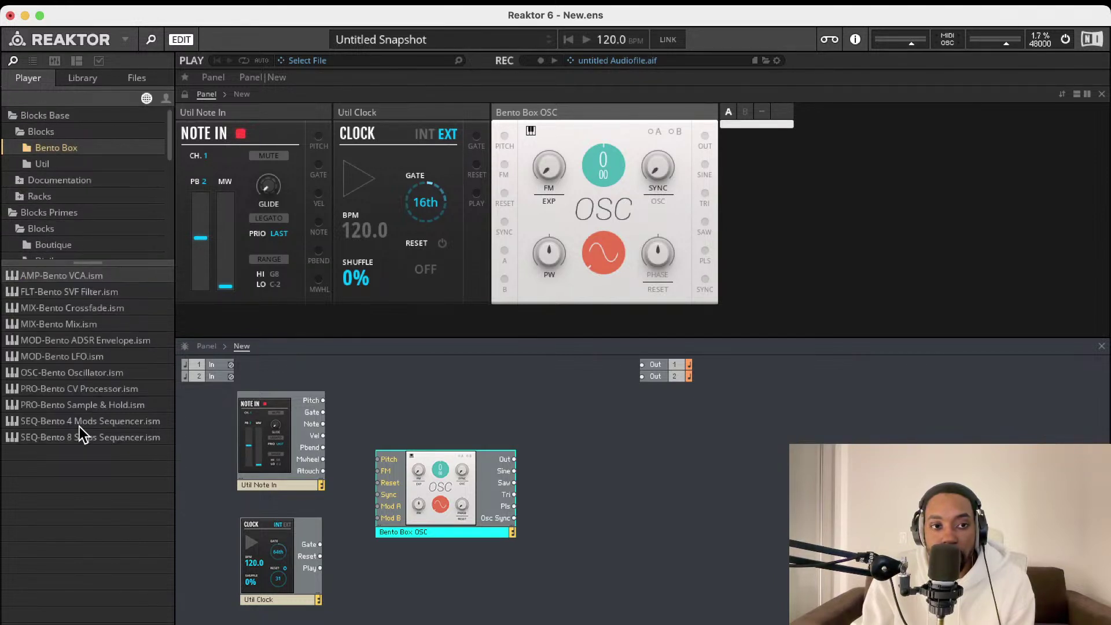
left_click_drag(67, 437, 682, 417)
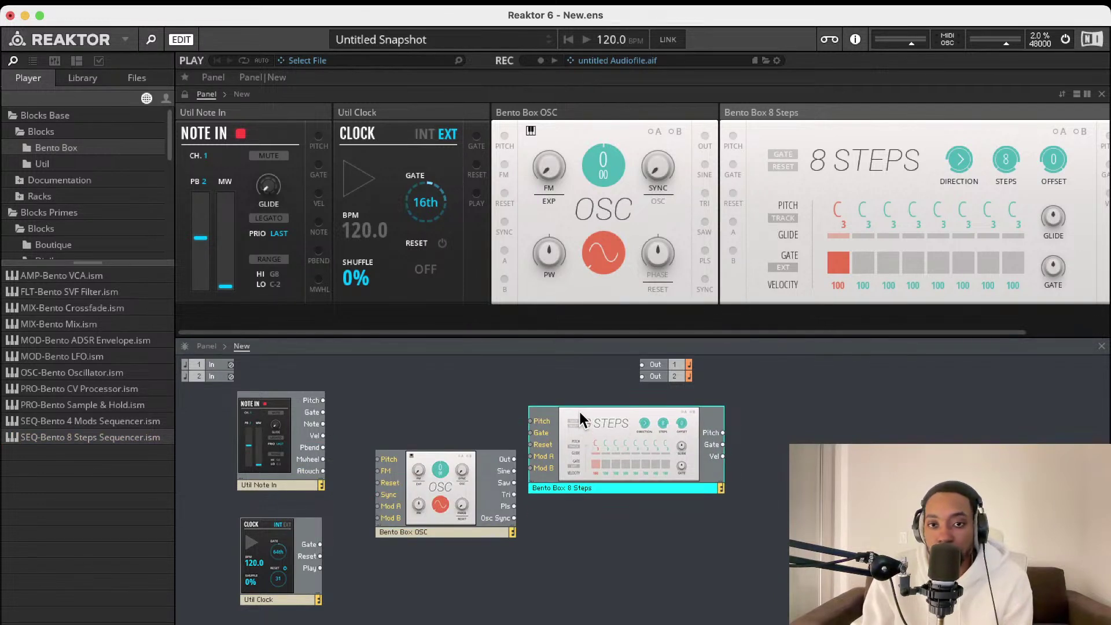
mouse_move(578, 411)
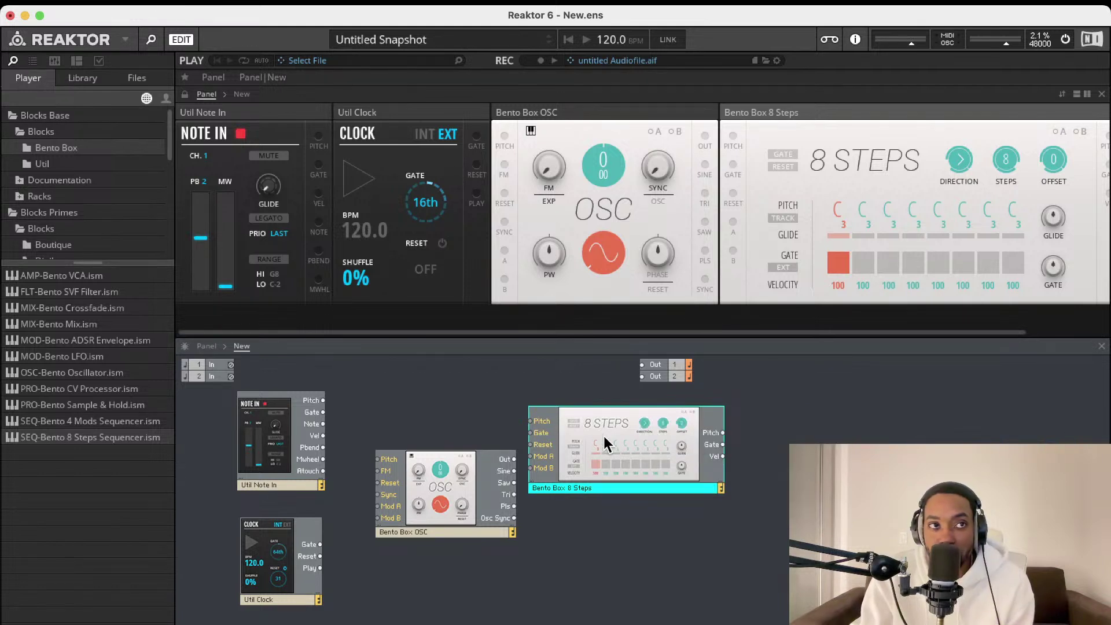
mouse_move(602, 436)
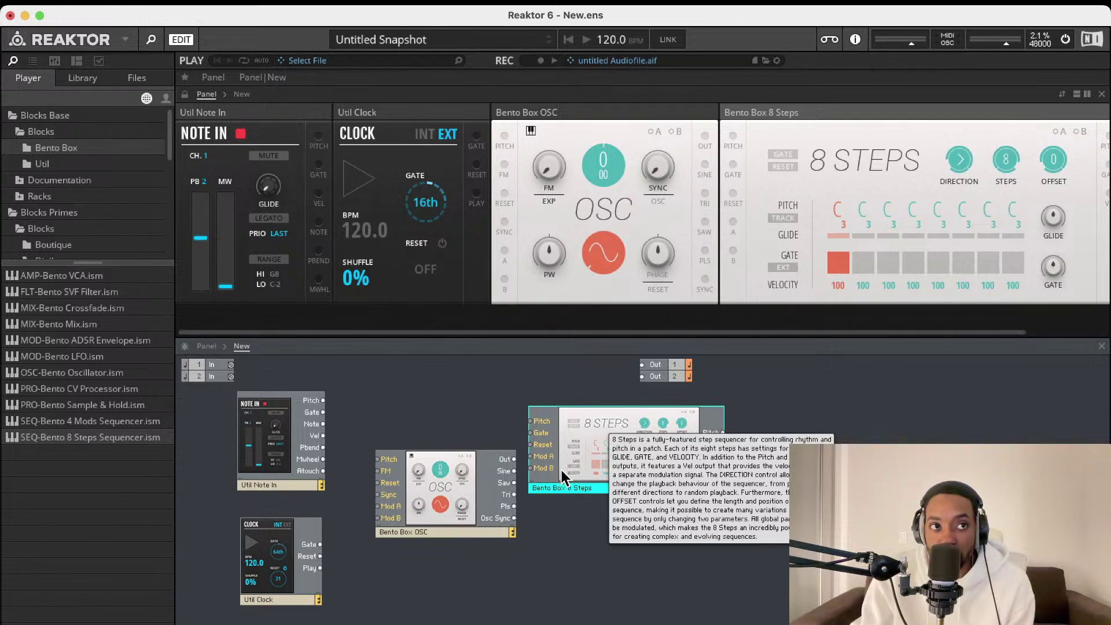
Rearrange the structure so the 8 Steps block sits beside Note In and the oscillator sits below 8 Steps
left_click_drag(478, 498, 780, 584)
left_click_drag(602, 445, 454, 460)
left_click_drag(716, 561, 516, 560)
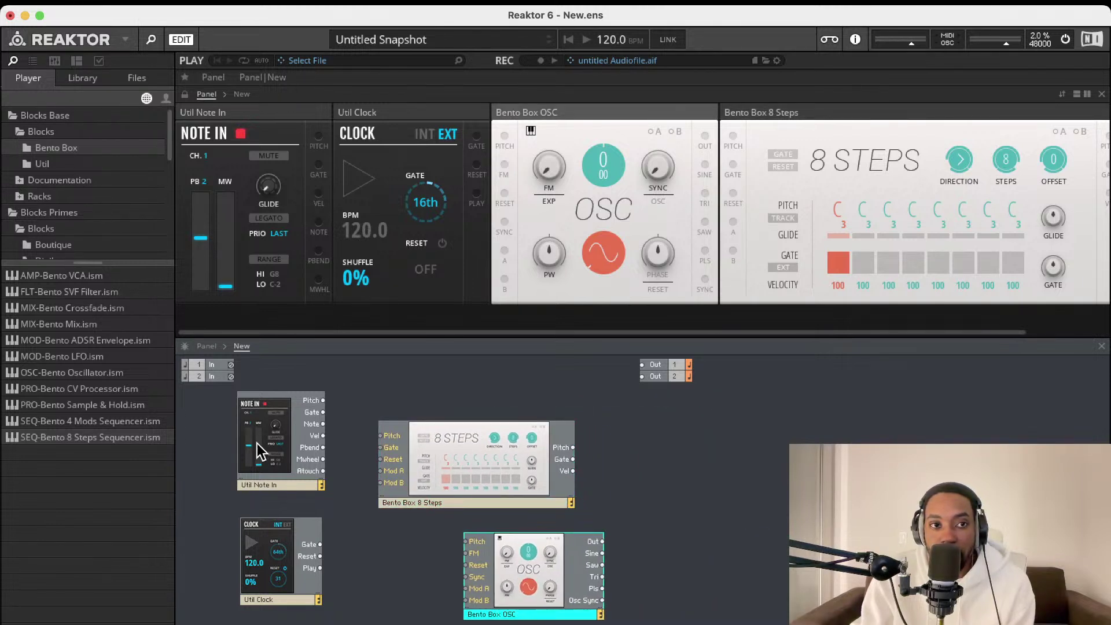
Add the Bento VCA block beside the 8 Steps block and move the two output terminals to the far side of it
double_click(93, 276)
left_click_drag(338, 483, 667, 438)
left_click_drag(635, 350, 791, 448)
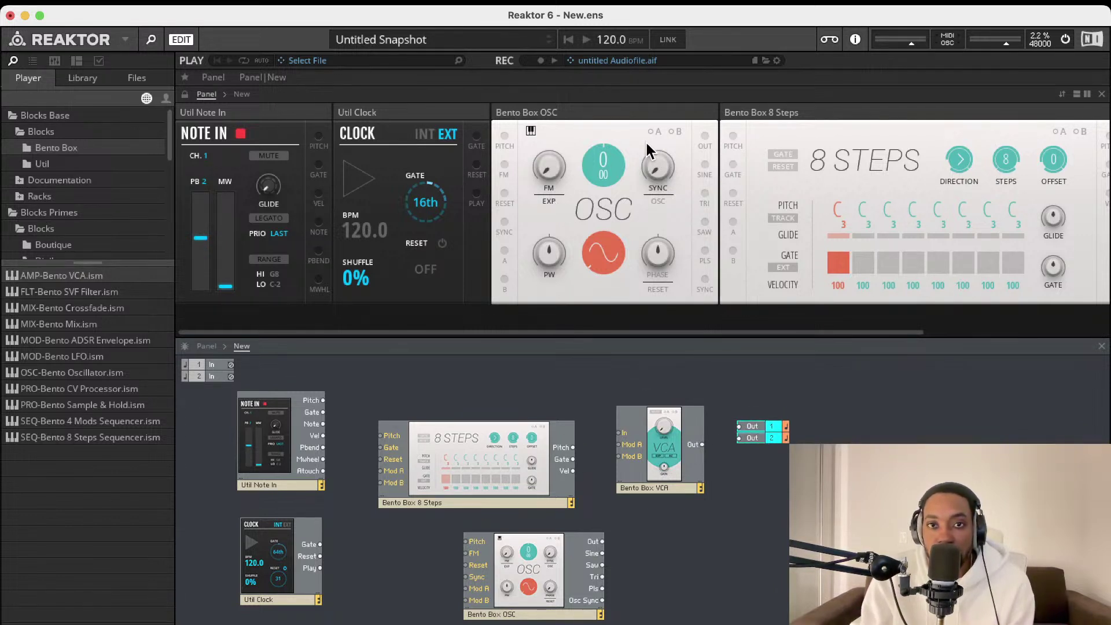
Reorder the panel so the 8 Steps sequencer comes between the Clock and the oscillator
scroll(644, 140, "right", 4)
left_click_drag(670, 116, 515, 114)
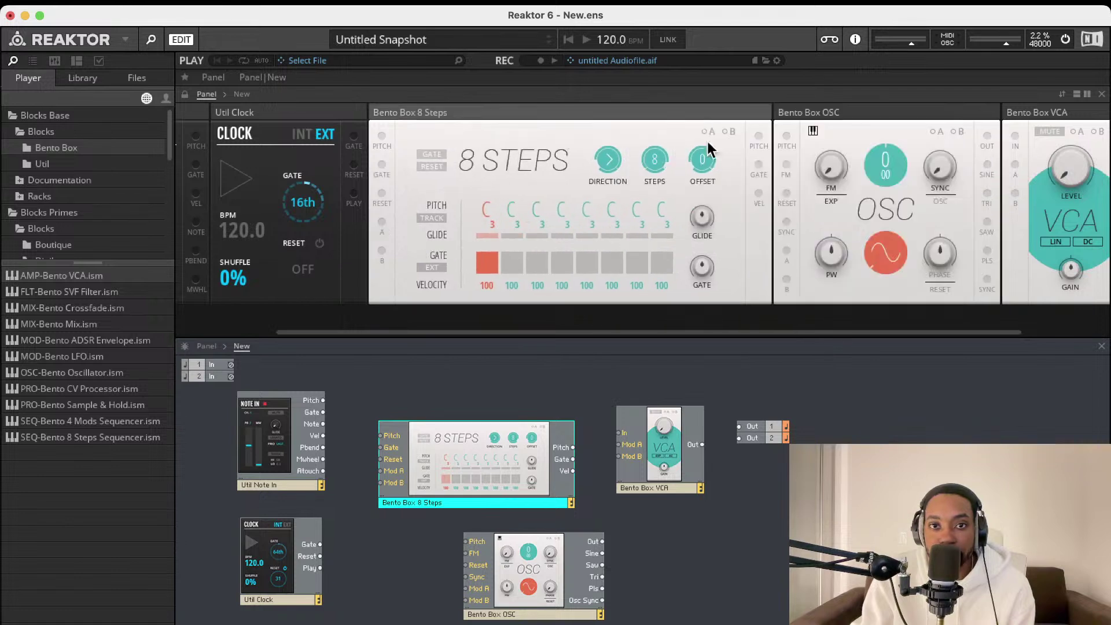
scroll(795, 148, "right", 3)
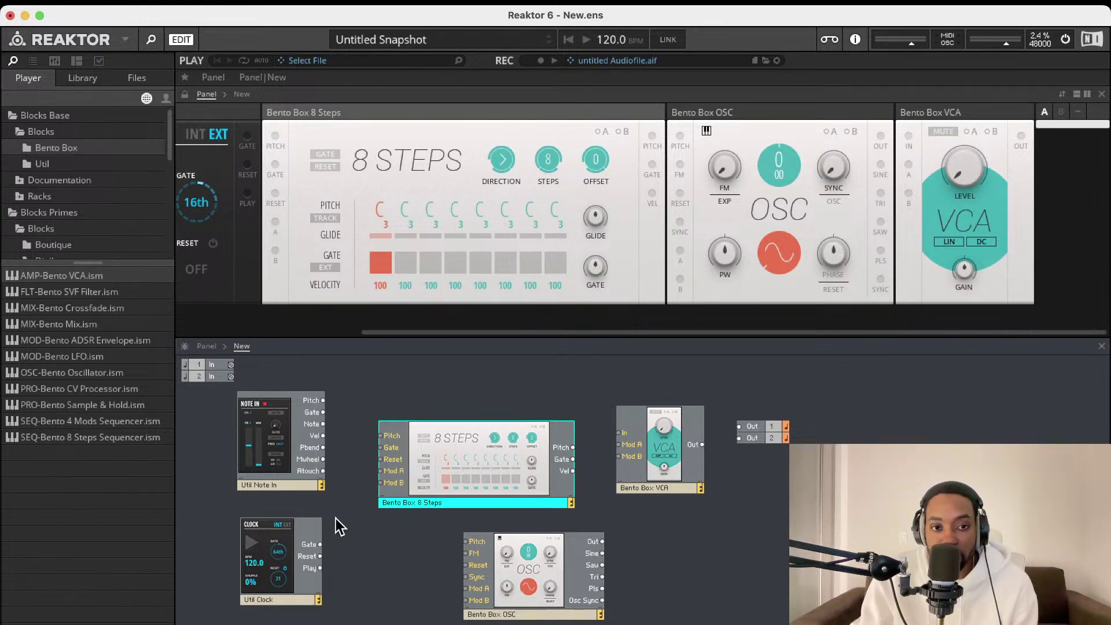
Wire the Clock's Gate output to the 8 Steps Gate input and Note In's Pitch output to the 8 Steps Pitch input
left_click_drag(318, 545, 381, 435)
left_click(343, 538)
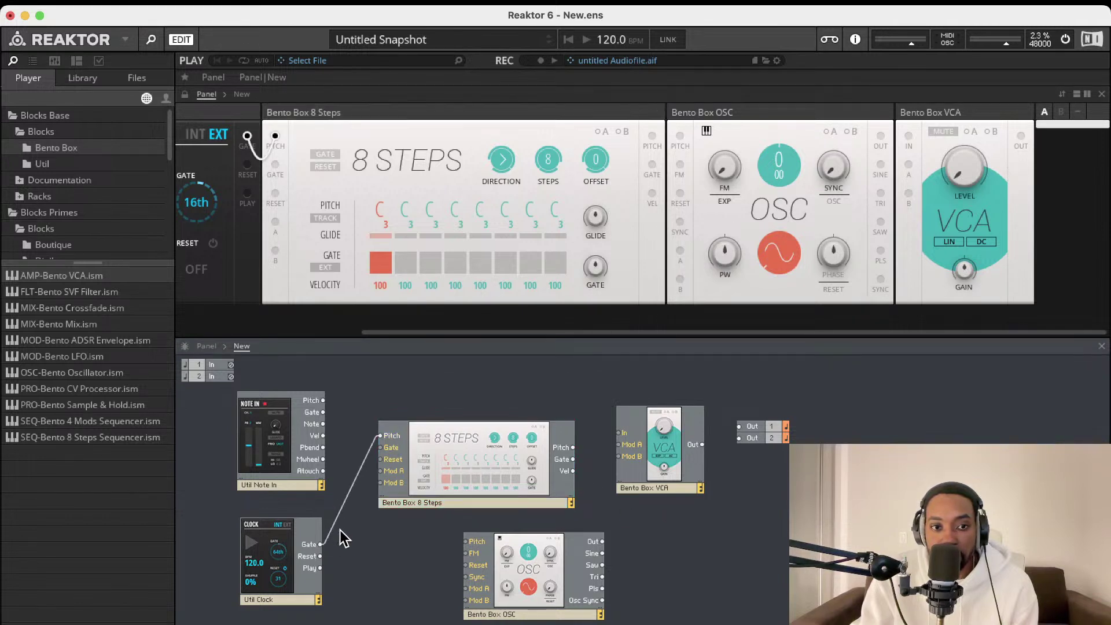
left_click_drag(320, 545, 323, 399)
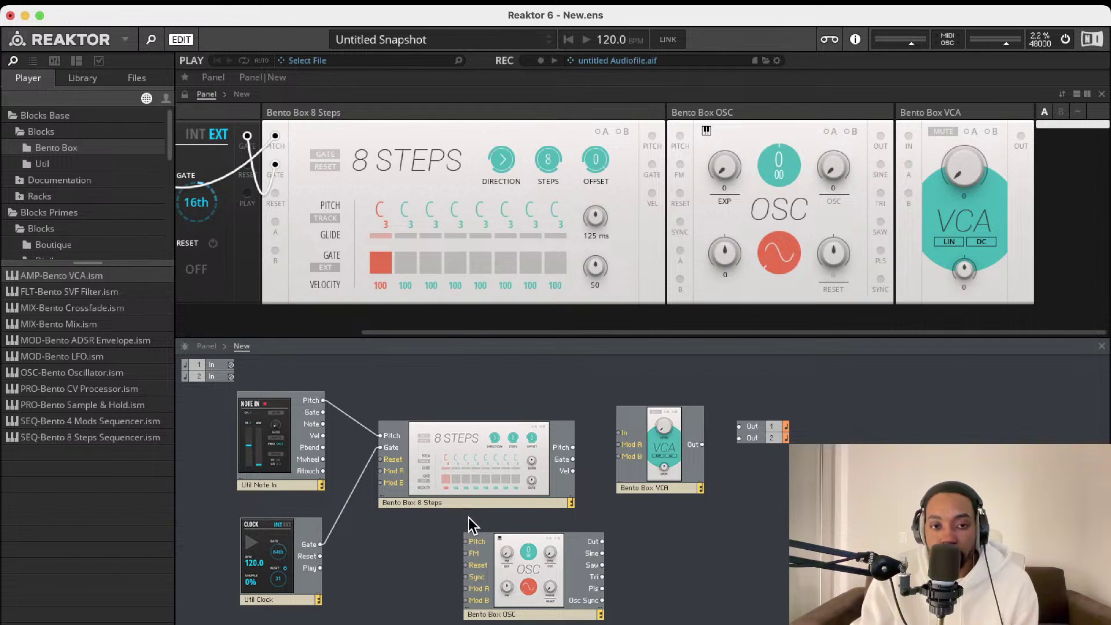
Wire the 8 Steps Pitch output to the oscillator's Pitch input and arrange the oscillator below the sequencer
left_click_drag(522, 463, 487, 466)
left_click_drag(591, 447, 655, 539)
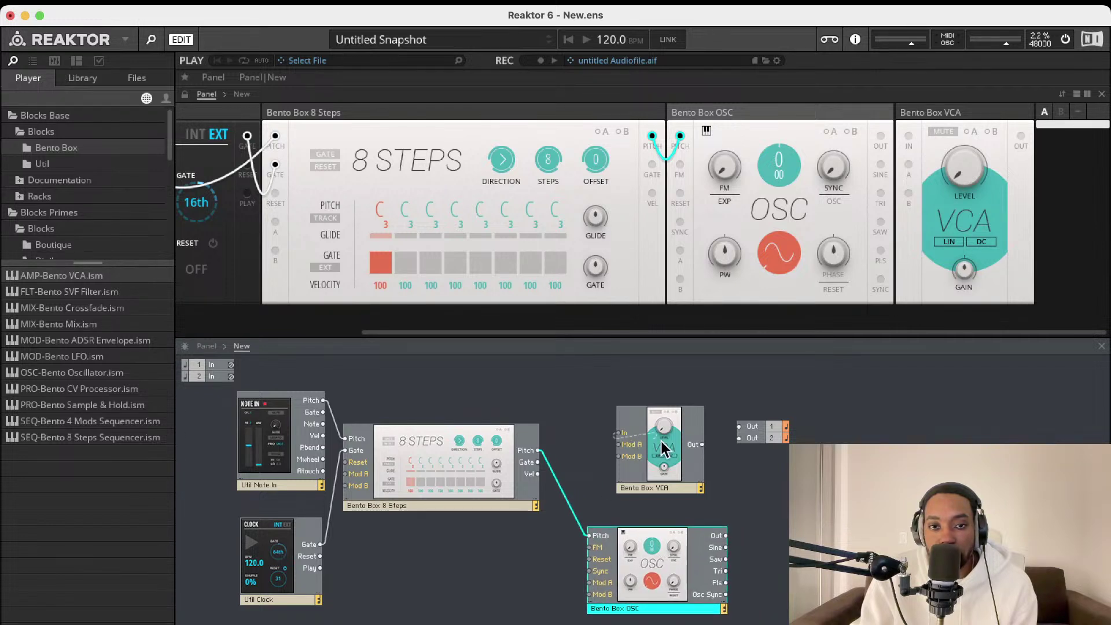
left_click_drag(634, 563, 504, 572)
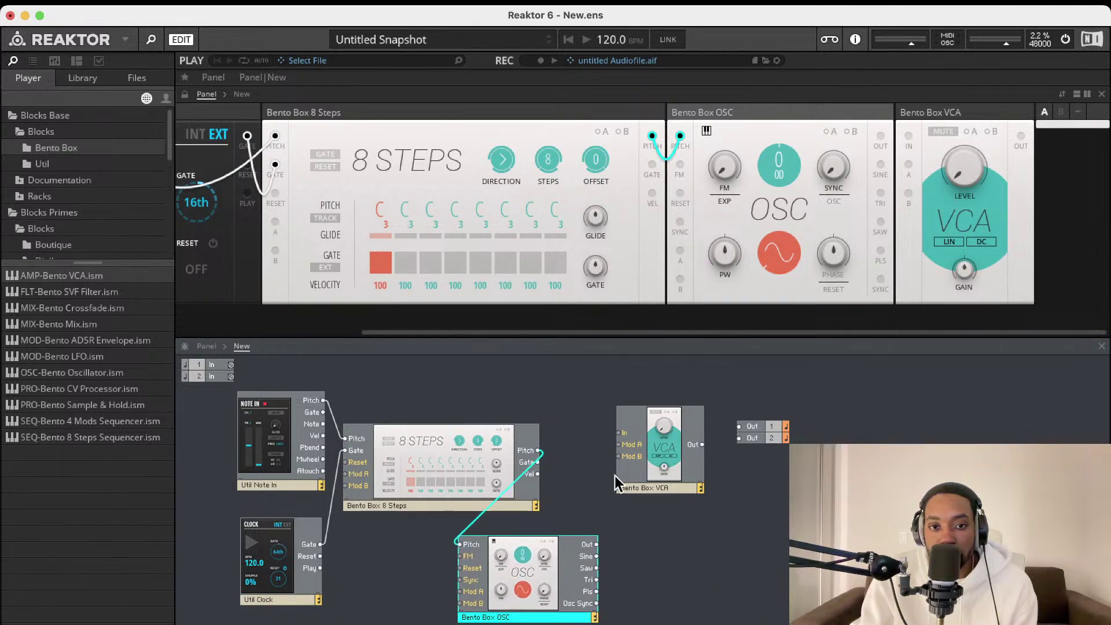
Wire the oscillator's Out to the VCA's In and the VCA's Out to both output terminals
left_click_drag(637, 556, 597, 544)
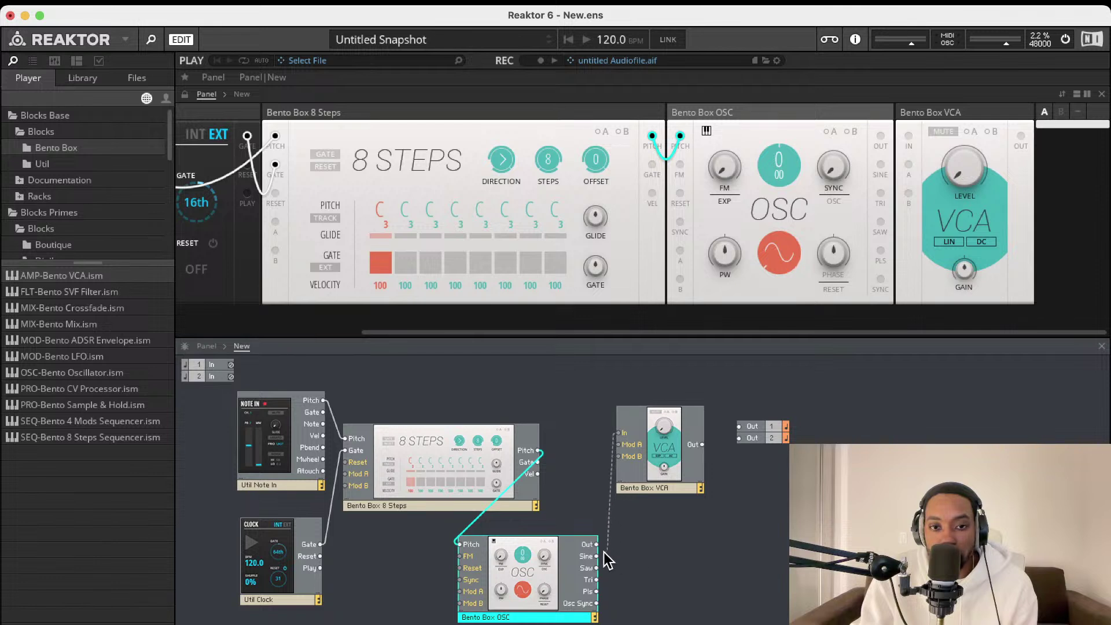
left_click_drag(699, 450, 739, 437)
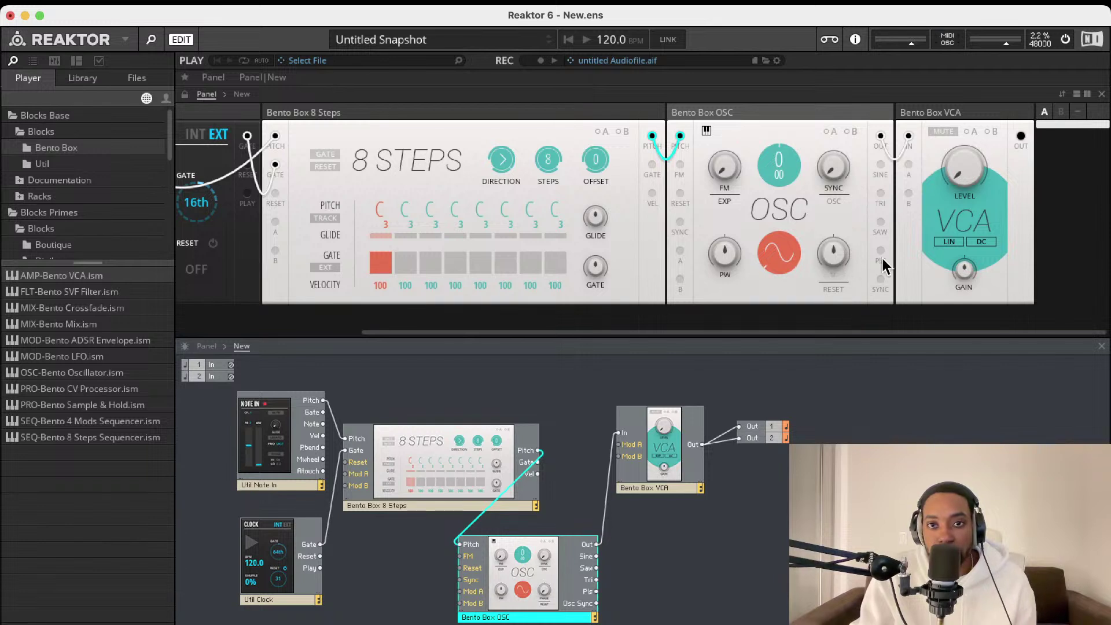
Turn up the VCA's Level and switch the Clock block to its internal source
left_click_drag(973, 172, 945, 147)
scroll(563, 179, "left", 1)
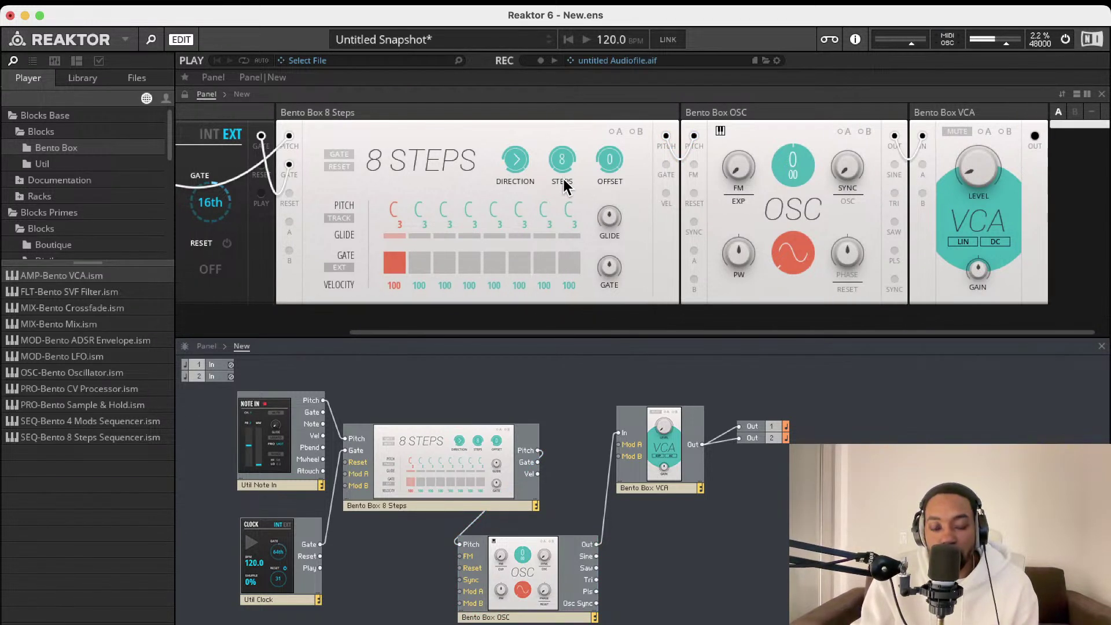
scroll(562, 179, "left", 10)
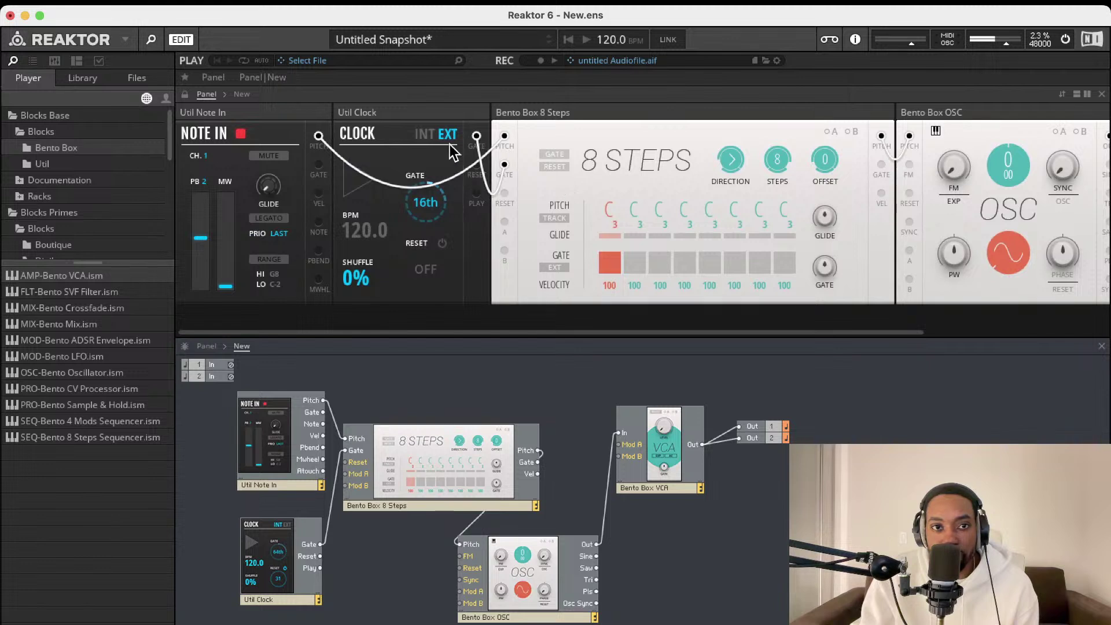
left_click(421, 135)
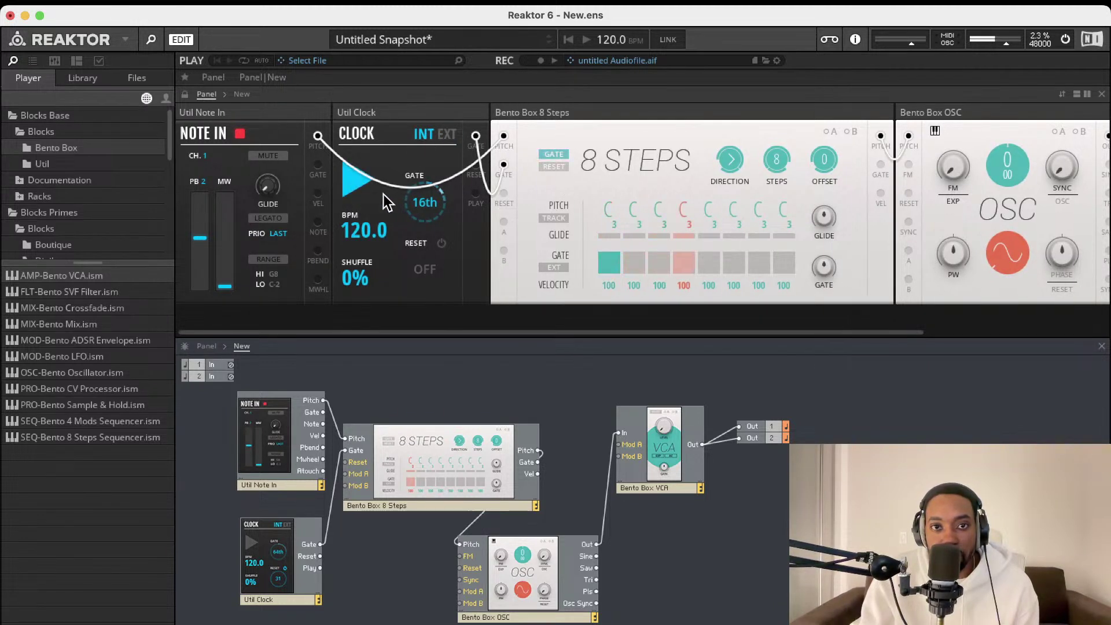
Program the 8 Steps gates so only steps 1, 4 and 5 are active
left_click(658, 263)
left_click(708, 263)
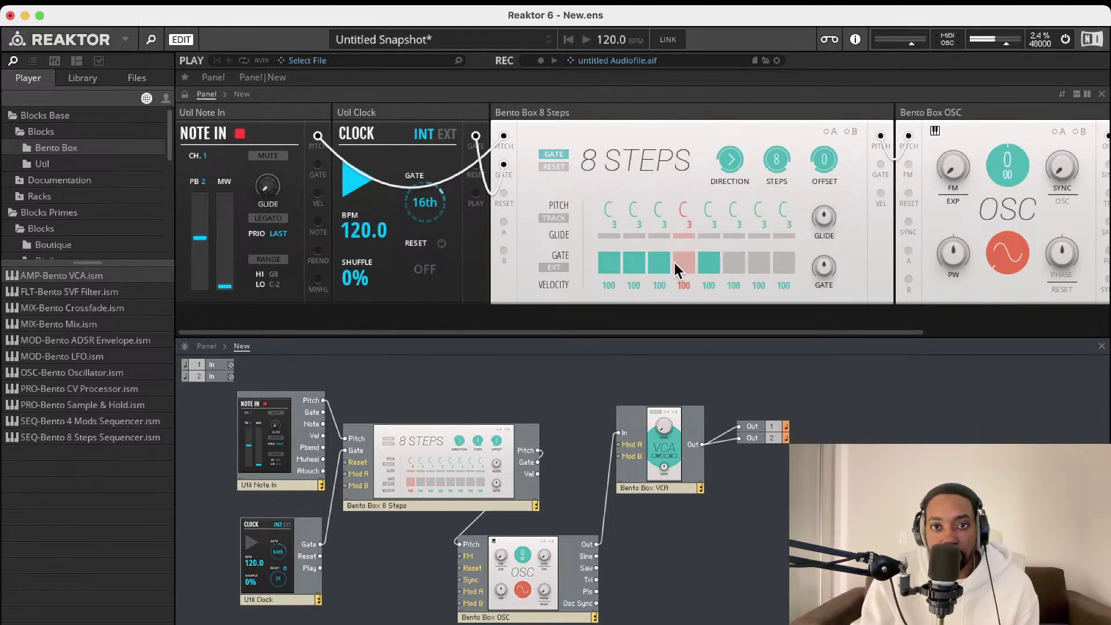
left_click(659, 263)
left_click(684, 263)
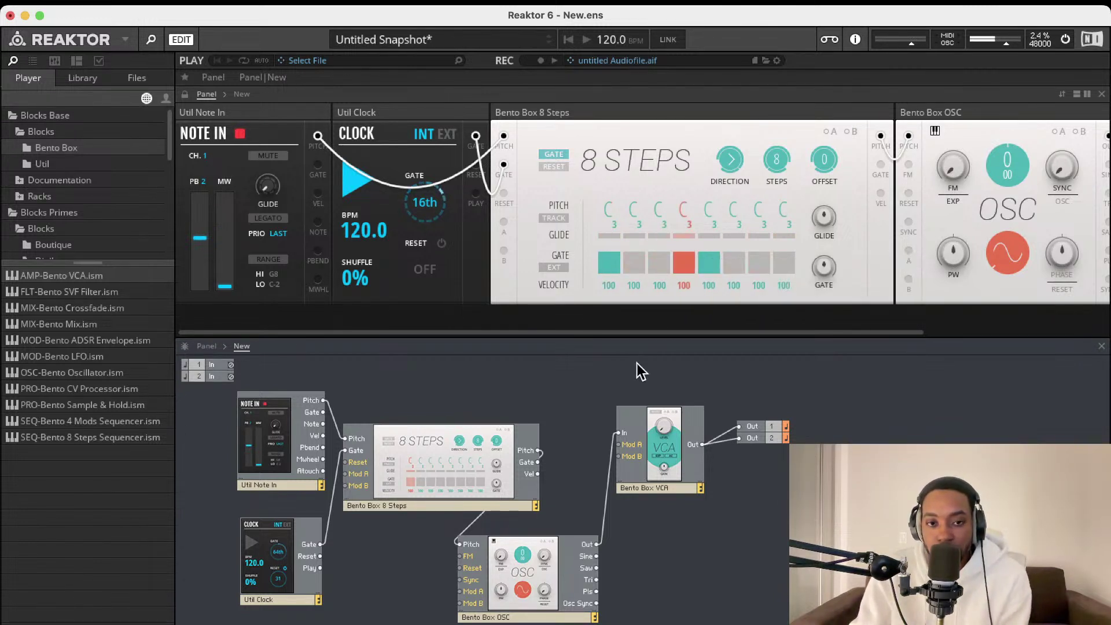
Add a Bento ADSR Envelope block beneath the VCA and place the oscillator below the sequencer
left_click_drag(527, 577, 586, 554)
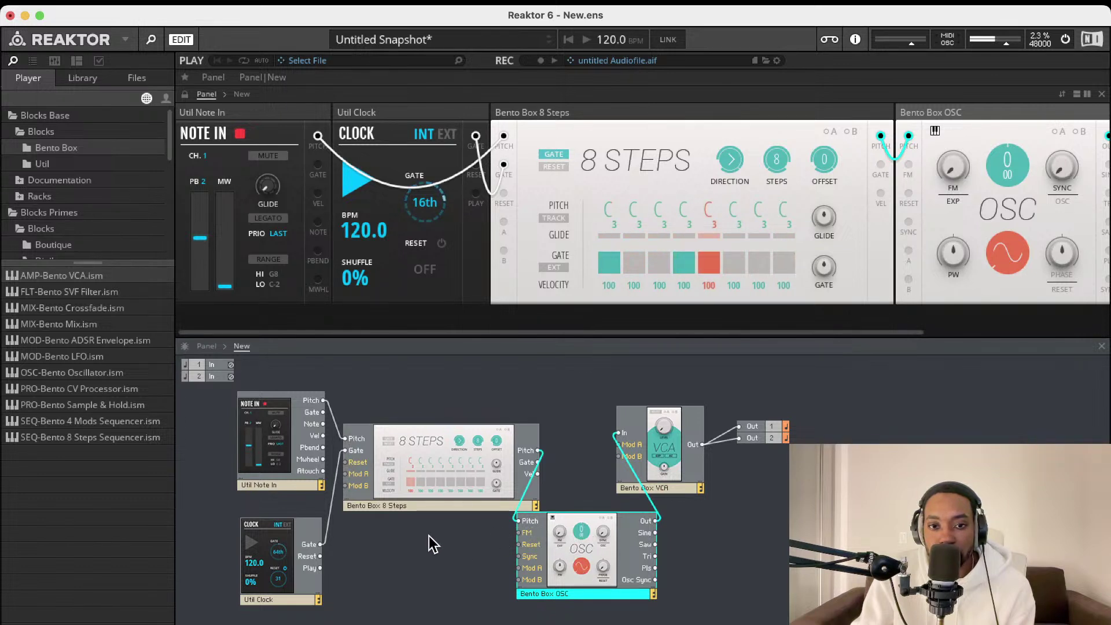
double_click(95, 341)
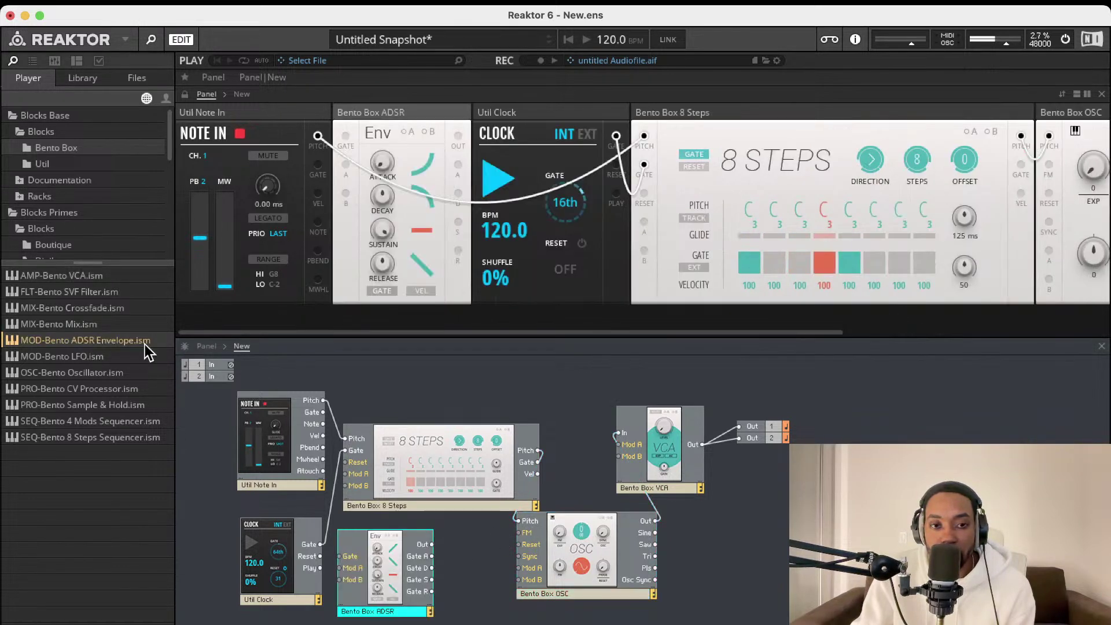
left_click_drag(411, 535, 706, 506)
left_click_drag(653, 588, 650, 586)
left_click_drag(602, 525, 520, 555)
left_click_drag(655, 583, 653, 582)
Rename the new ADSR block as Amp ADSR
double_click(654, 580)
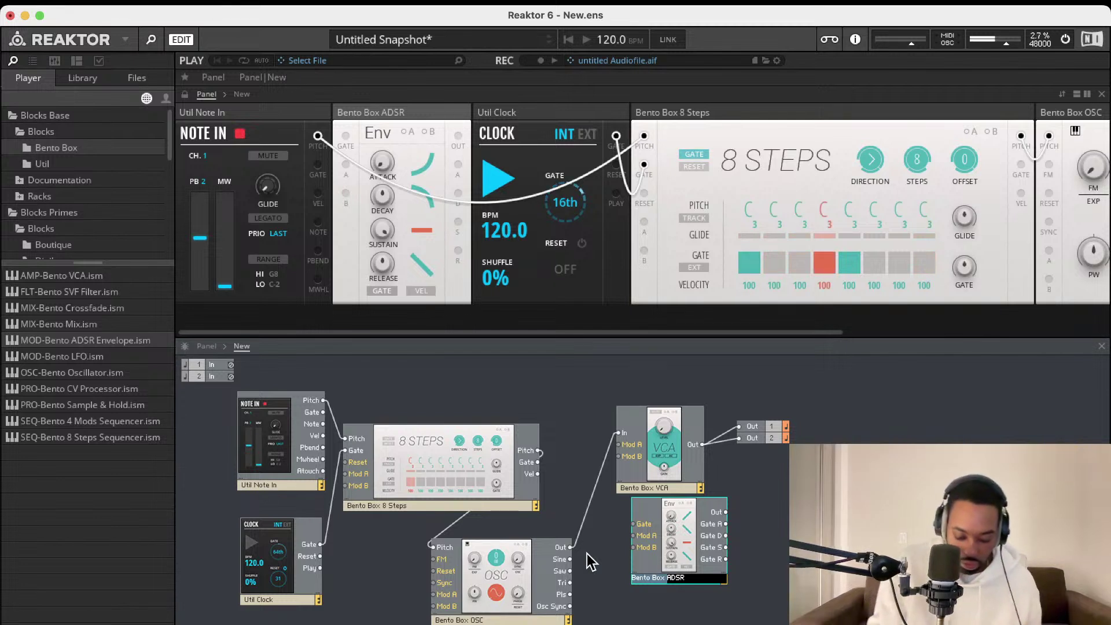
type("ADSR")
type("Amp")
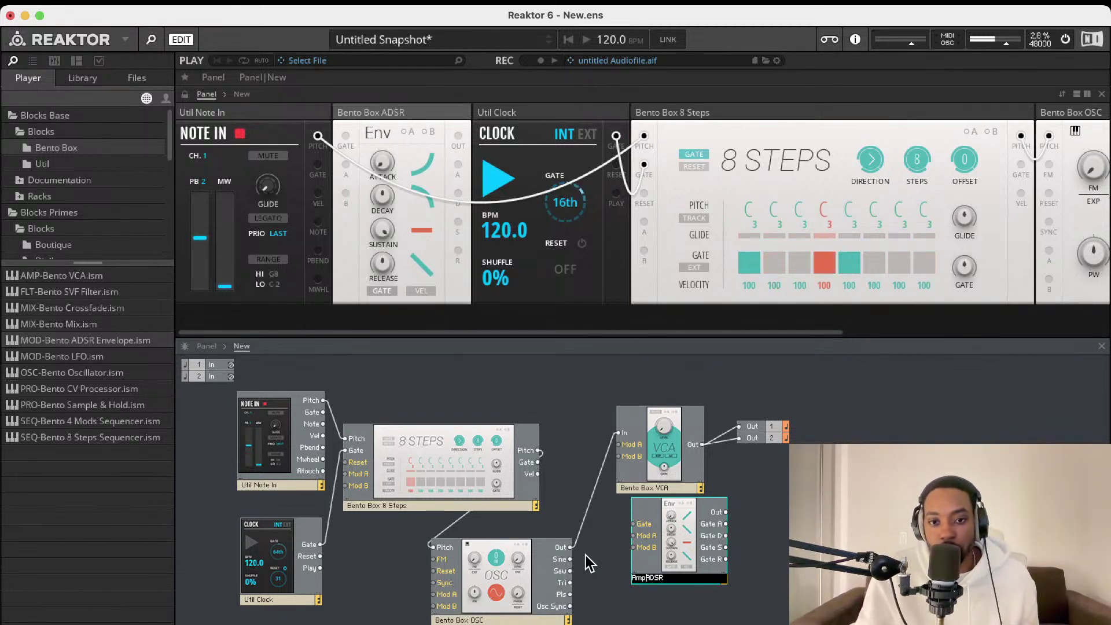
key("Return")
Wire the sequencer's Gate through the Amp ADSR to the VCA's Mod A, and move the oscillator above the sequencer
left_click_drag(678, 530, 651, 571)
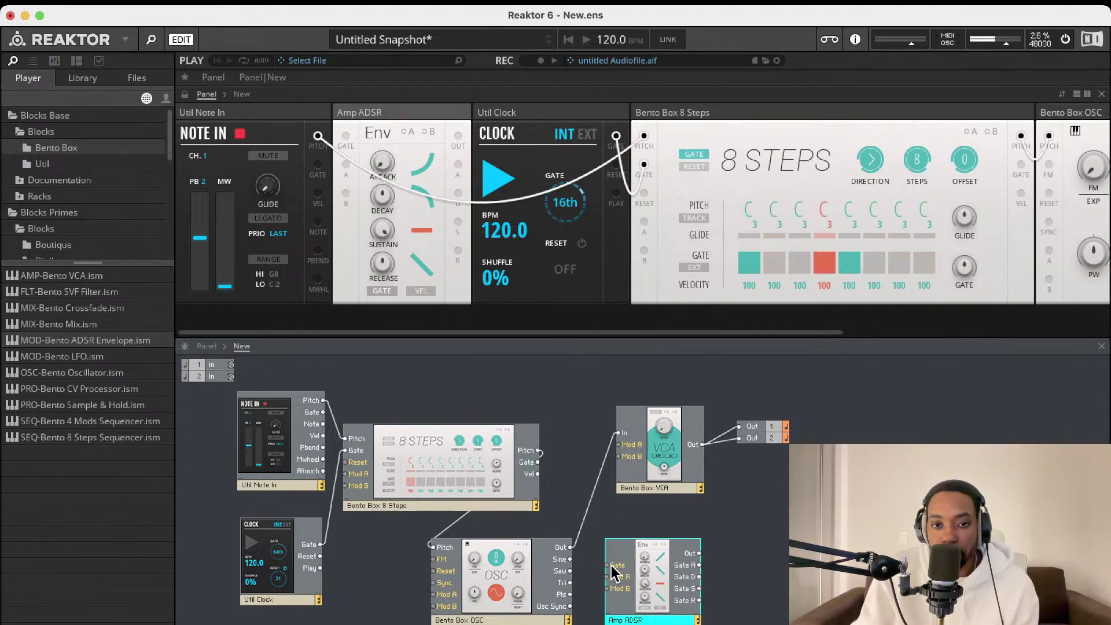
left_click_drag(538, 462, 619, 446)
left_click_drag(477, 554, 527, 383)
left_click_drag(490, 456, 487, 494)
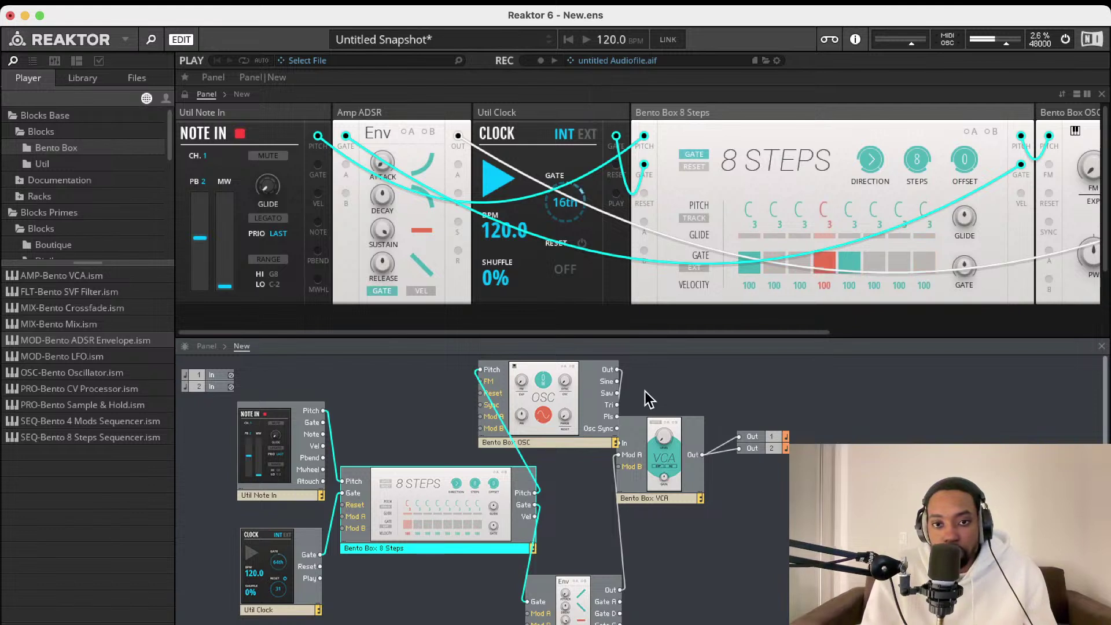
Set the oscillator's FM to 3.3 and PW to 79, and change its waveform from sine to a sawtooth shape
scroll(669, 226, "right", 5)
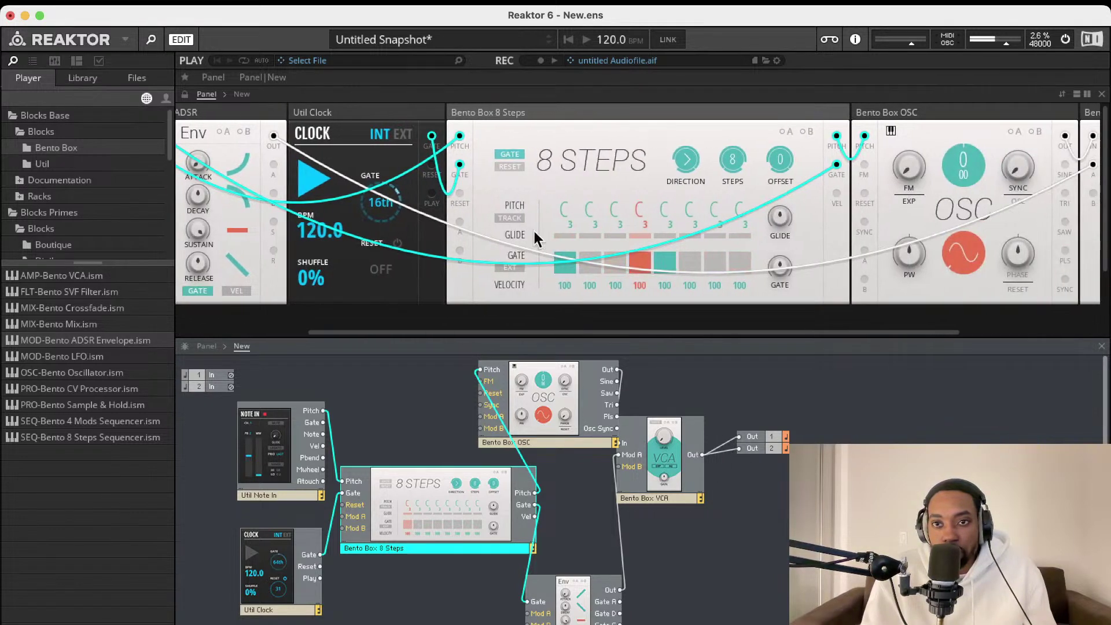
scroll(533, 231, "left", 4)
left_click_drag(316, 158, 322, 90)
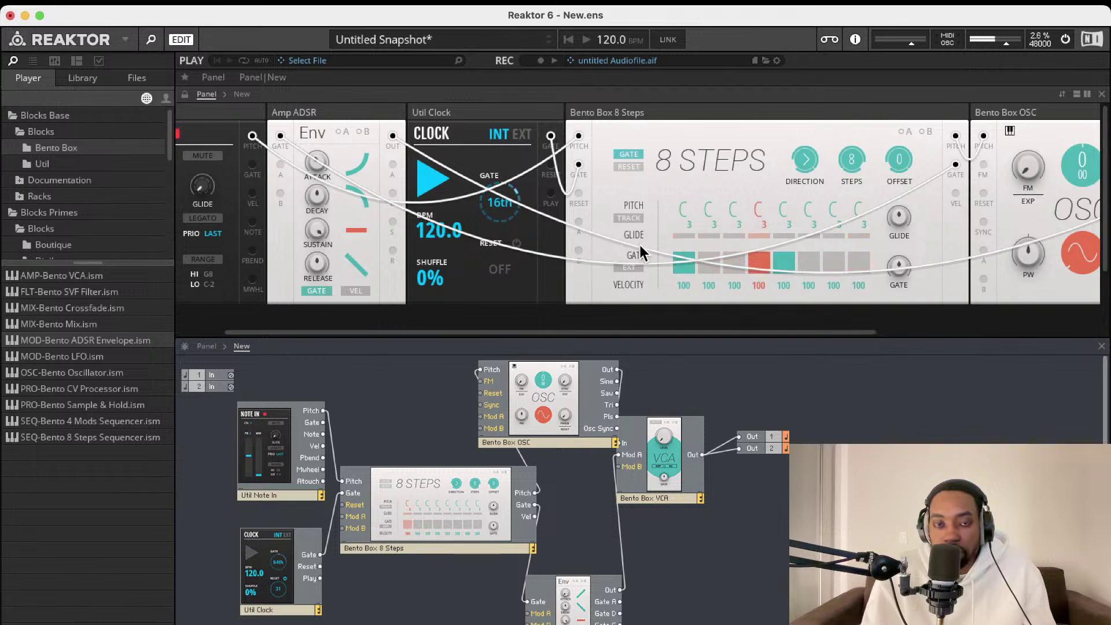
scroll(752, 167, "right", 5)
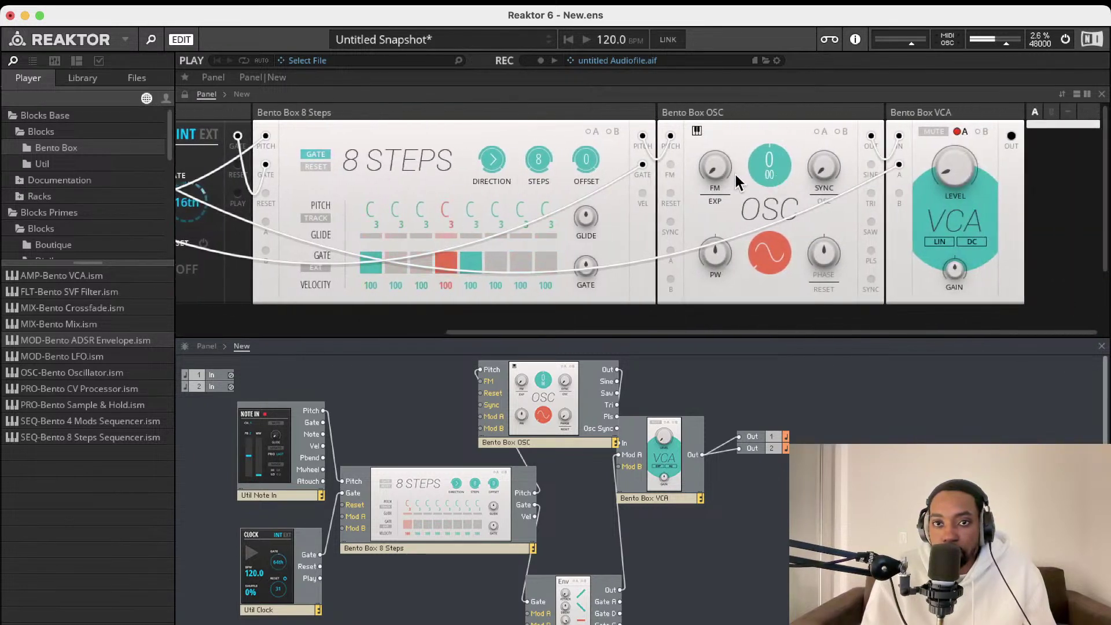
left_click_drag(734, 172, 720, 152)
left_click_drag(717, 247, 728, 179)
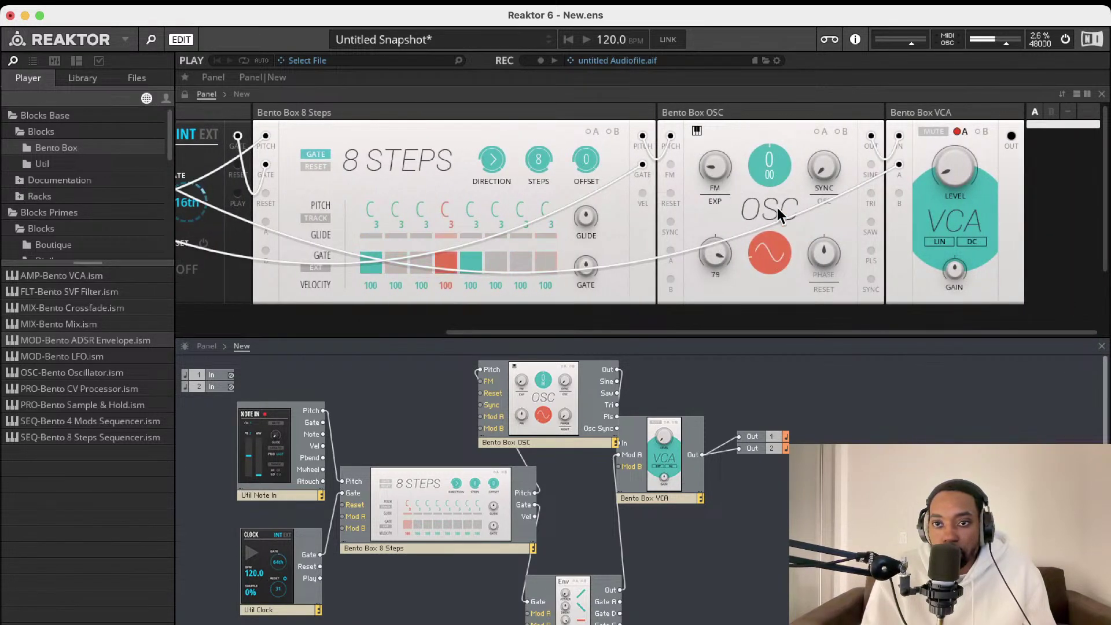
left_click_drag(773, 248, 807, 95)
Turn the VCA's Level fully down, show its modulation A amount, and move the oscillator away from the VCA
left_click_drag(887, 166, 898, 164)
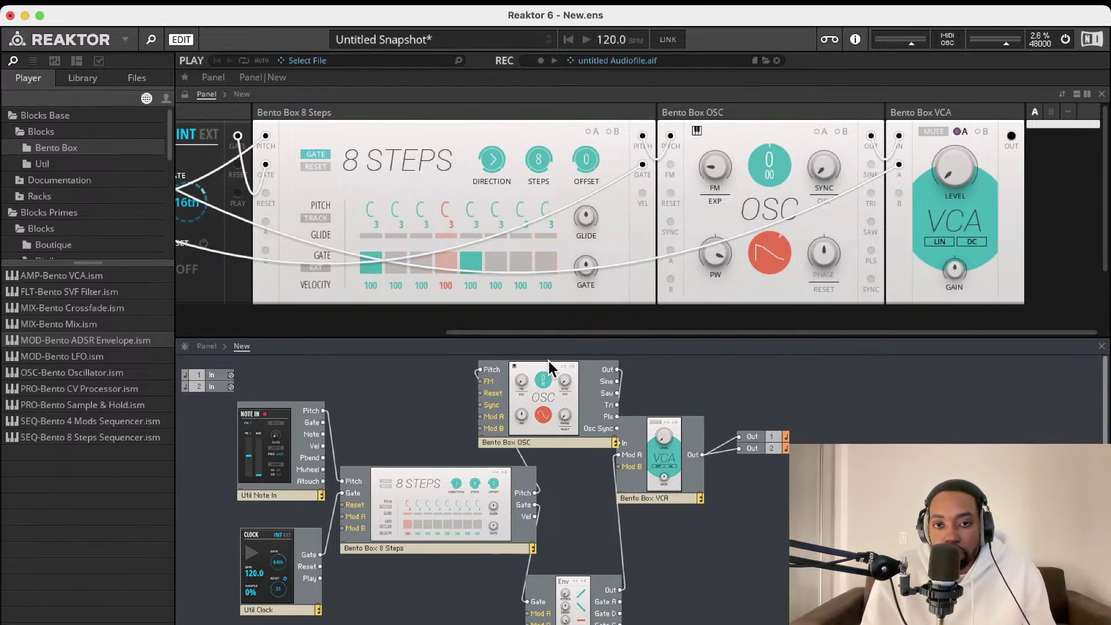
left_click_drag(569, 418, 533, 426)
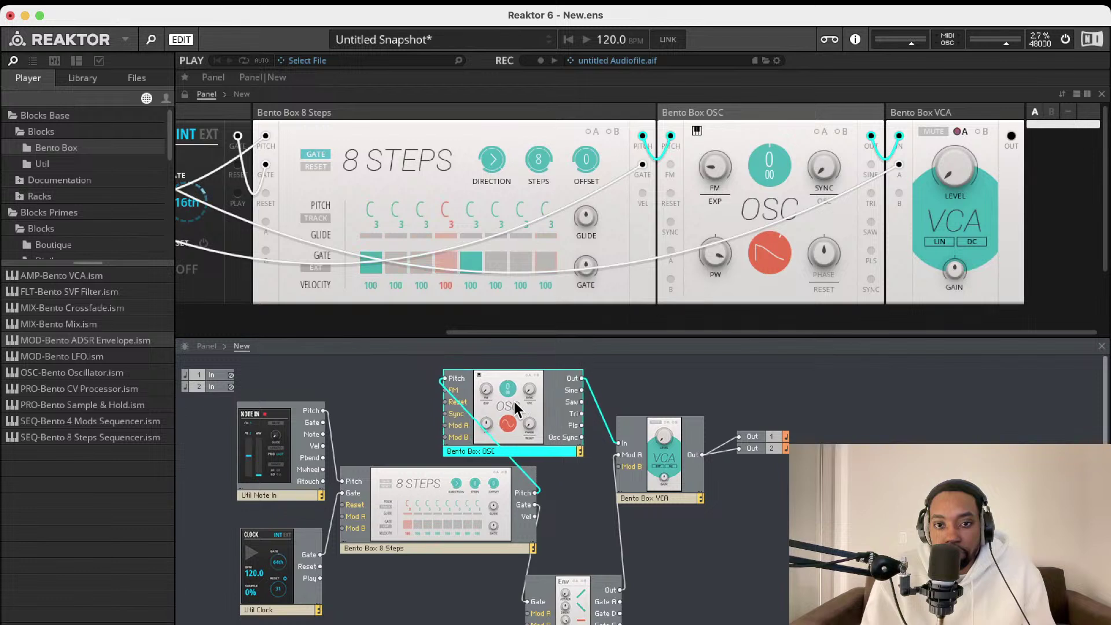
left_click(961, 133)
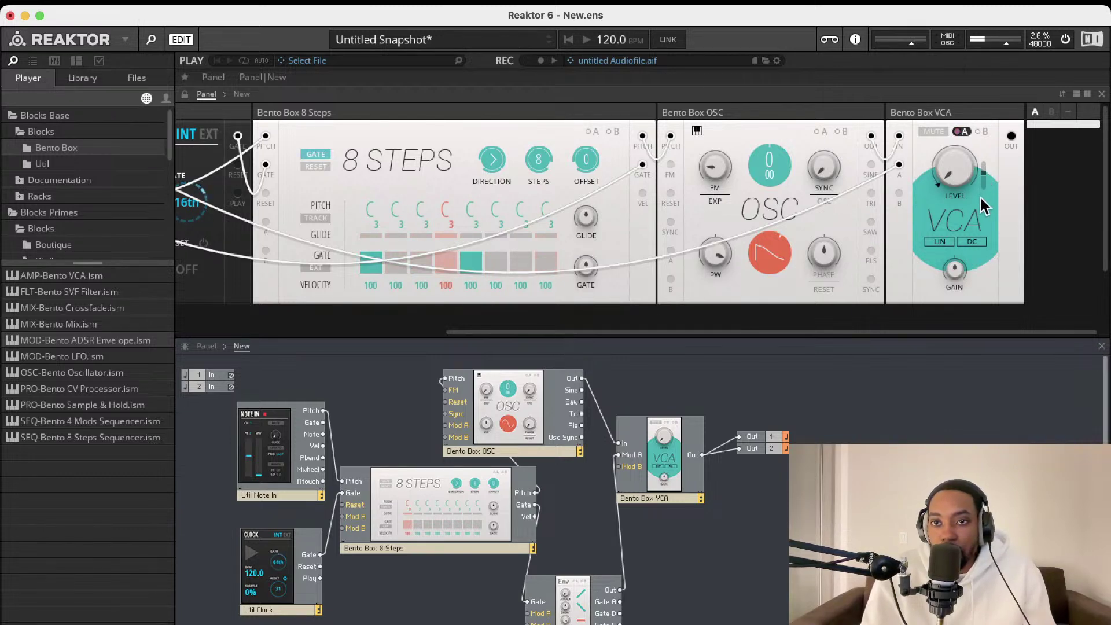
Raise the VCA's Level slightly and lower the main output volume a little
scroll(868, 191, "left", 10)
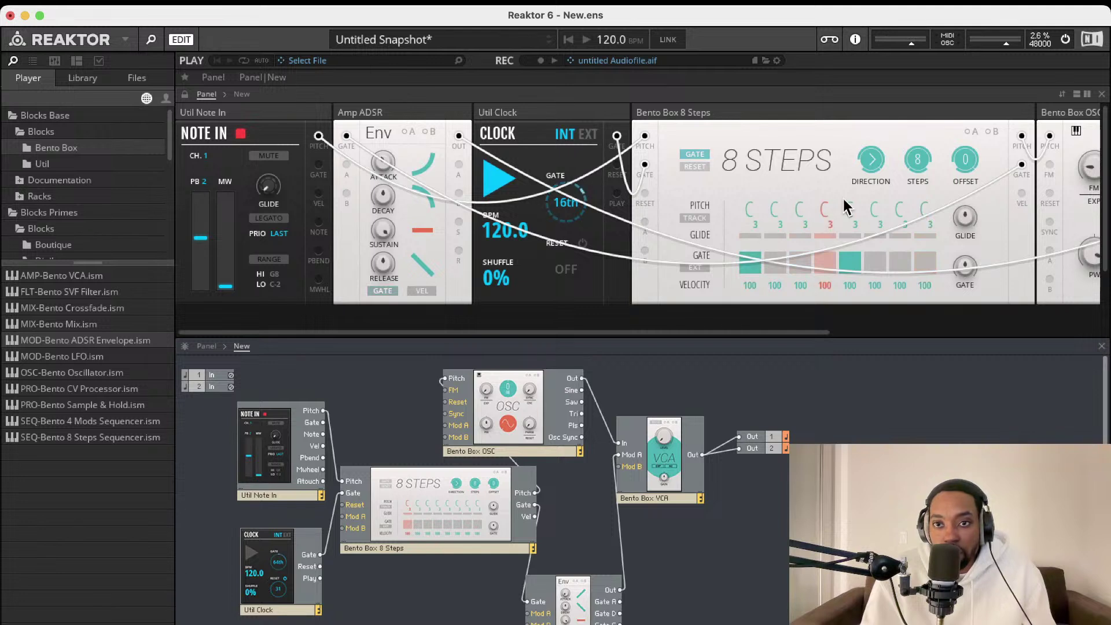
scroll(844, 206, "right", 5)
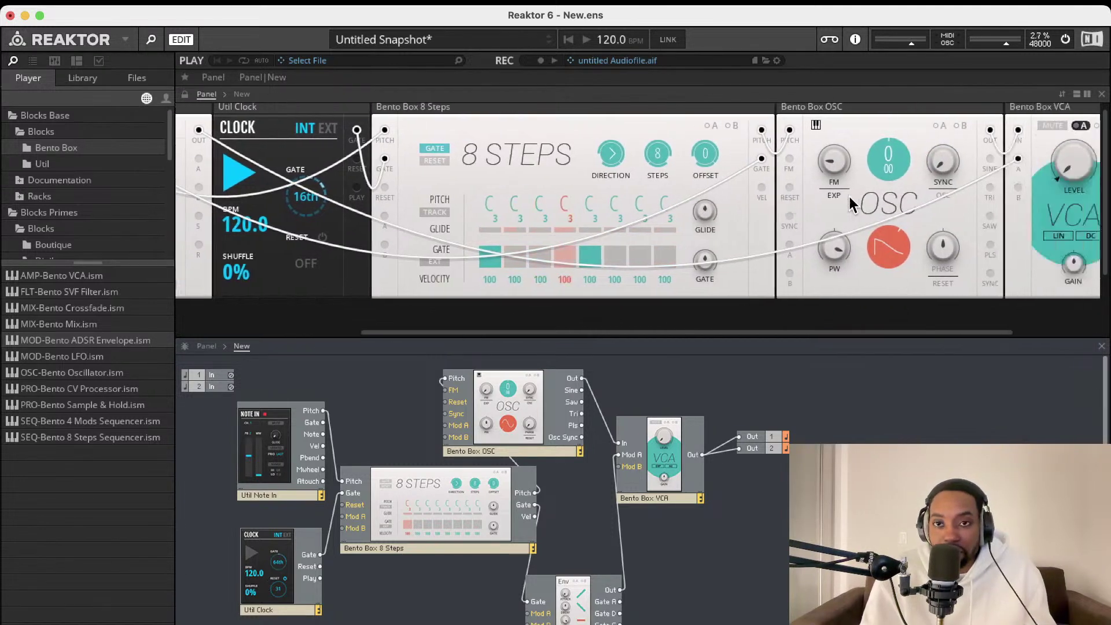
scroll(851, 205, "right", 3)
mouse_move(949, 154)
left_mouse_down()
mouse_move(949, 143)
mouse_move(936, 152)
left_mouse_up()
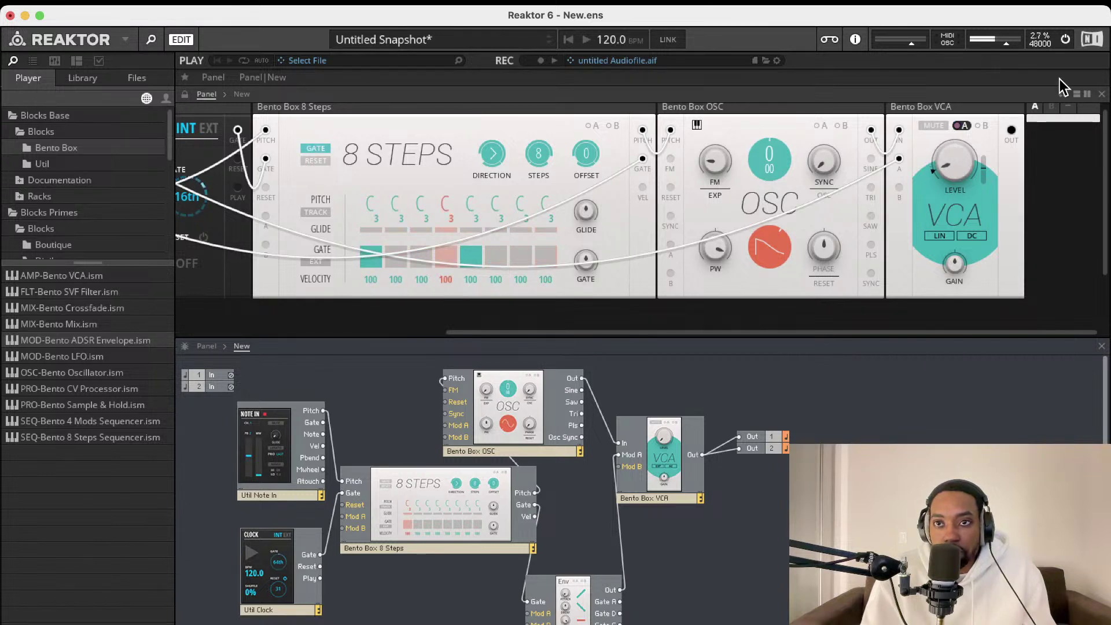
left_click_drag(1004, 43, 998, 45)
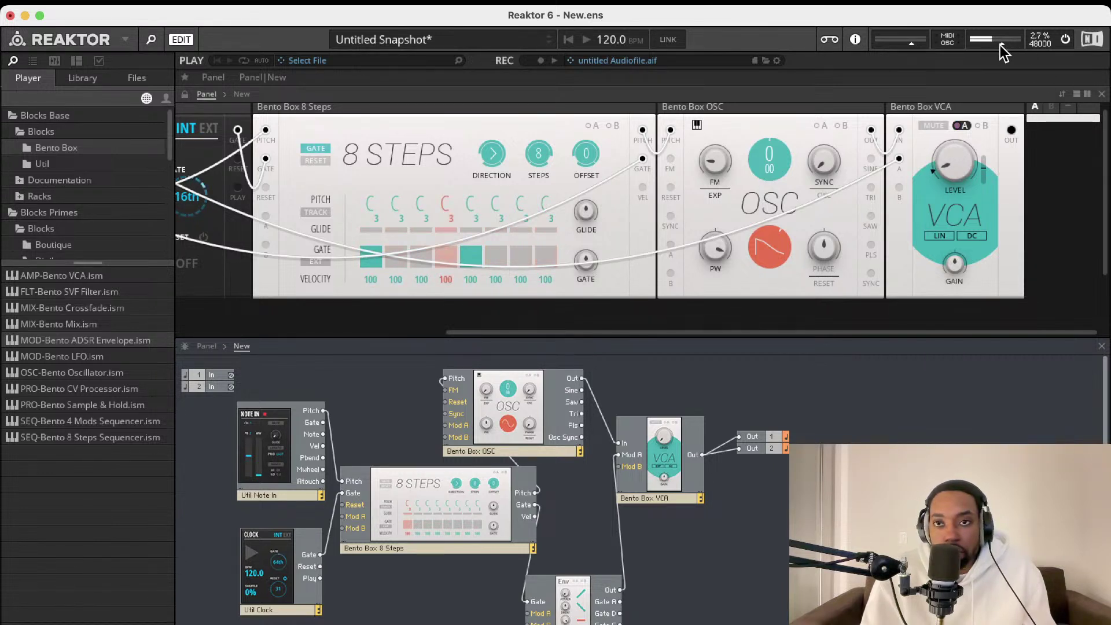
Spread out the structure by shifting the oscillator, VCA, Amp ADSR and output terminals right and the sequencer slightly left
scroll(775, 183, "left", 3)
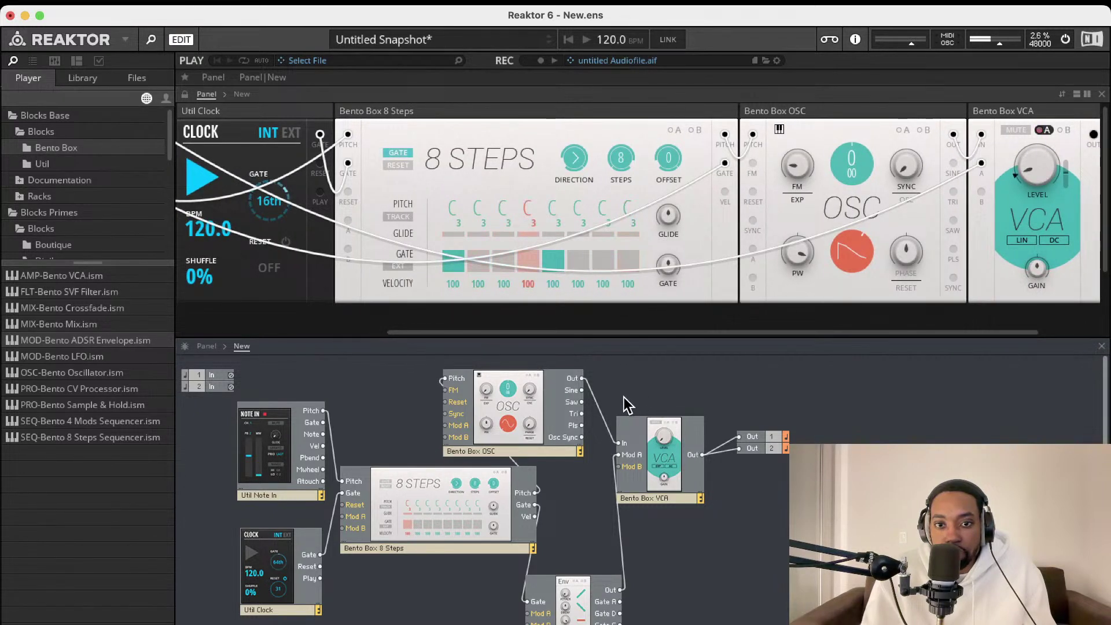
left_click_drag(522, 355, 833, 618)
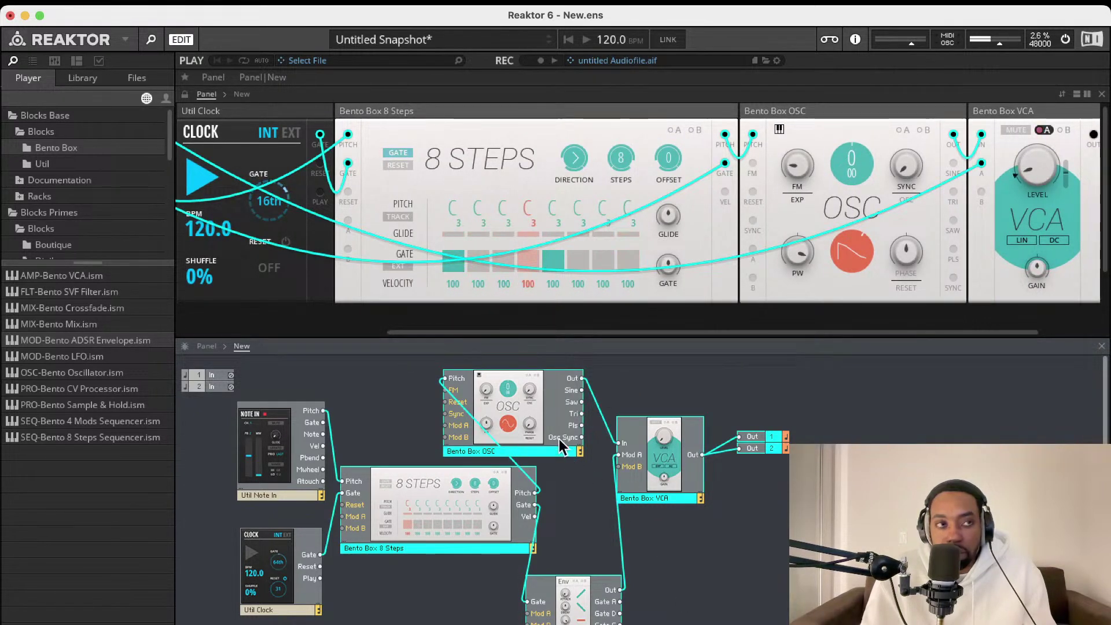
mouse_move(575, 438)
left_mouse_down()
mouse_move(627, 434)
mouse_move(581, 431)
left_mouse_up()
left_click(503, 604)
left_click_drag(502, 535, 460, 523)
Duplicate the oscillator twice and stack the copies beneath the original
left_click(534, 430)
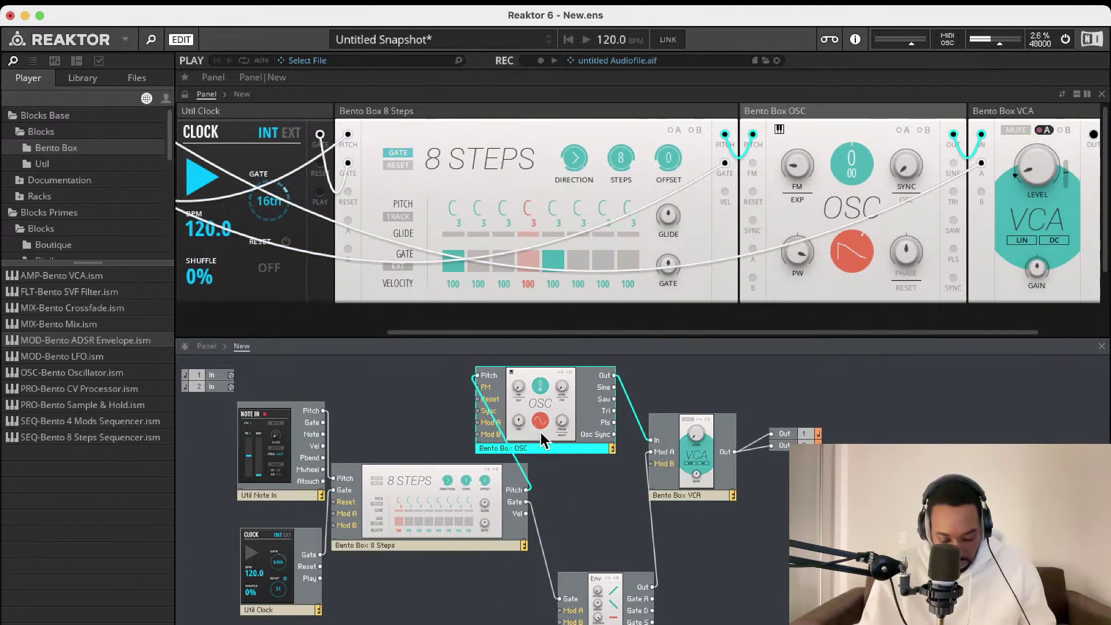
key("super+d")
left_click_drag(565, 449, 598, 593)
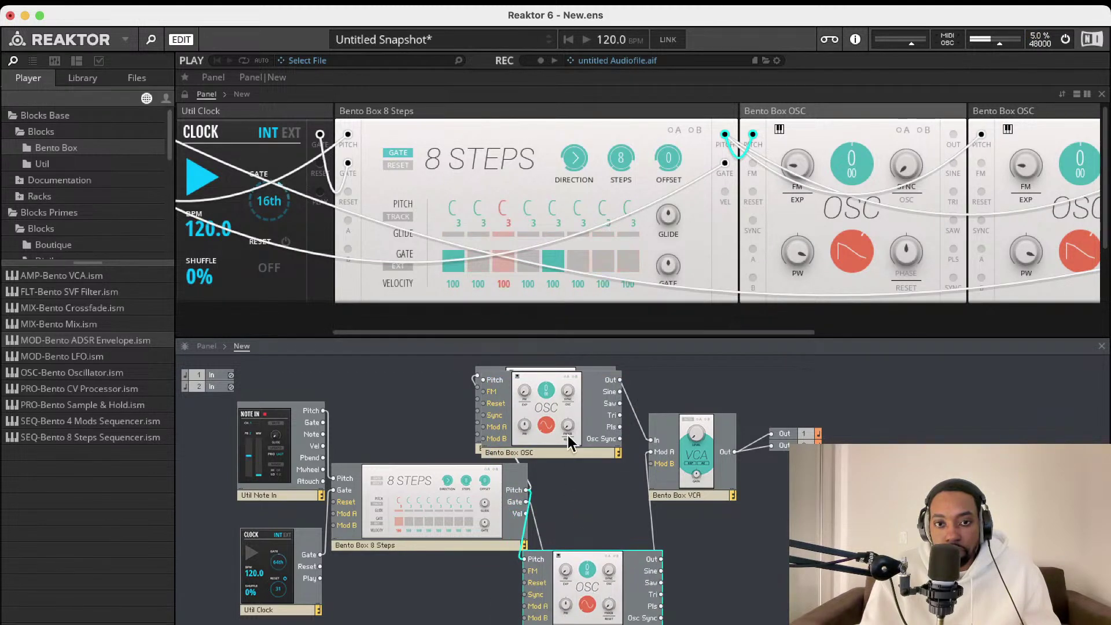
left_click_drag(567, 435, 595, 514)
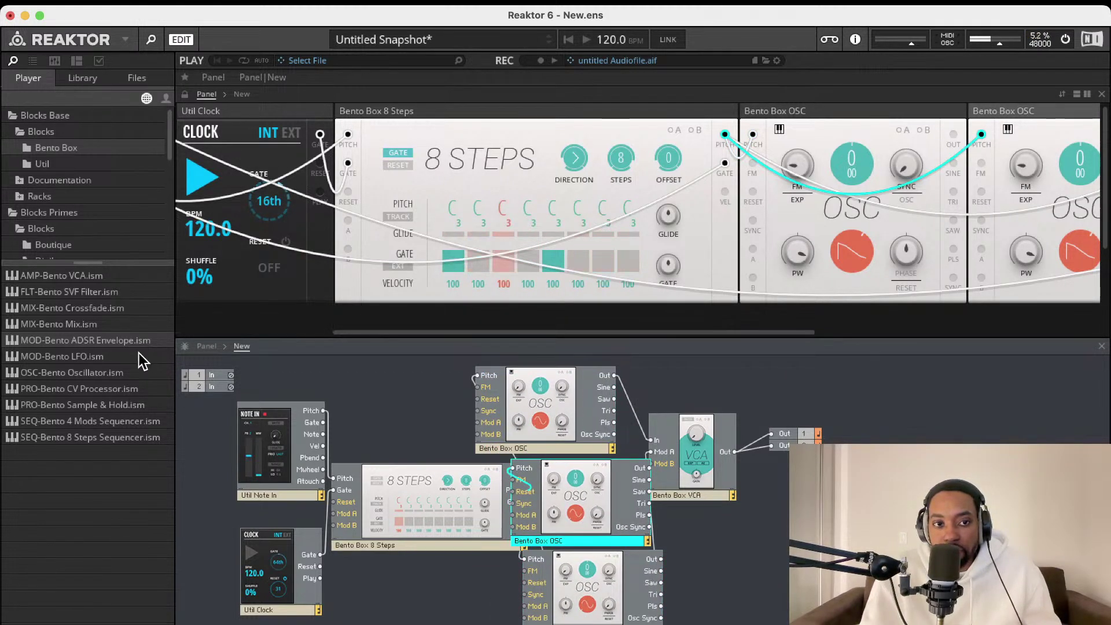
Add a Bento Mix block between the oscillators and the VCA, moving the VCA and output terminals farther right
double_click(90, 325)
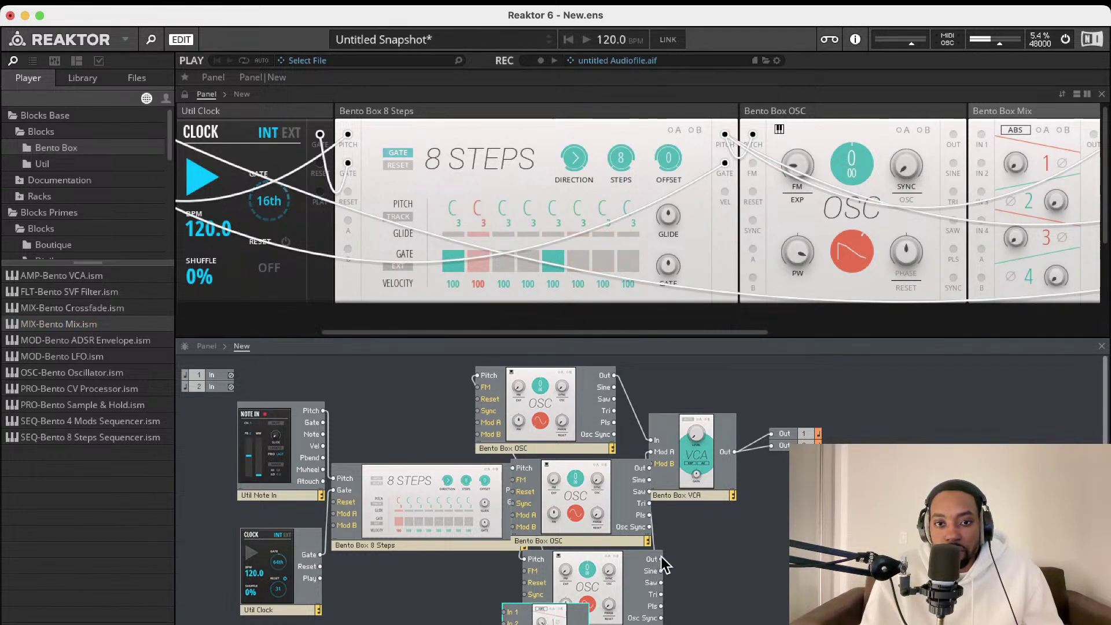
left_click_drag(544, 615, 620, 389)
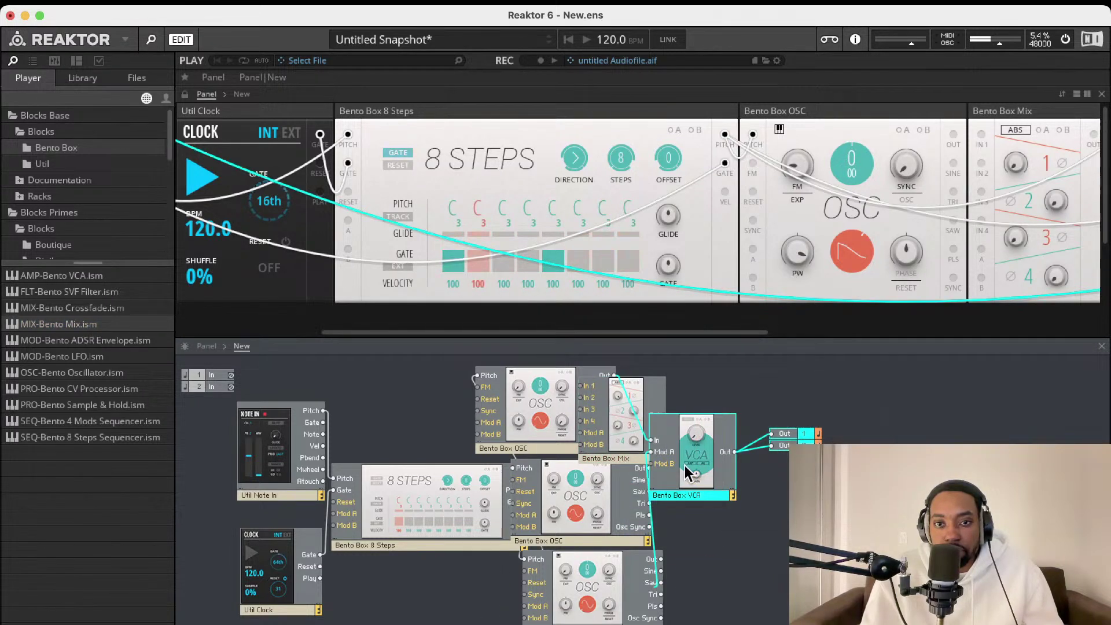
left_click_drag(696, 480, 875, 443)
left_click_drag(626, 418, 748, 454)
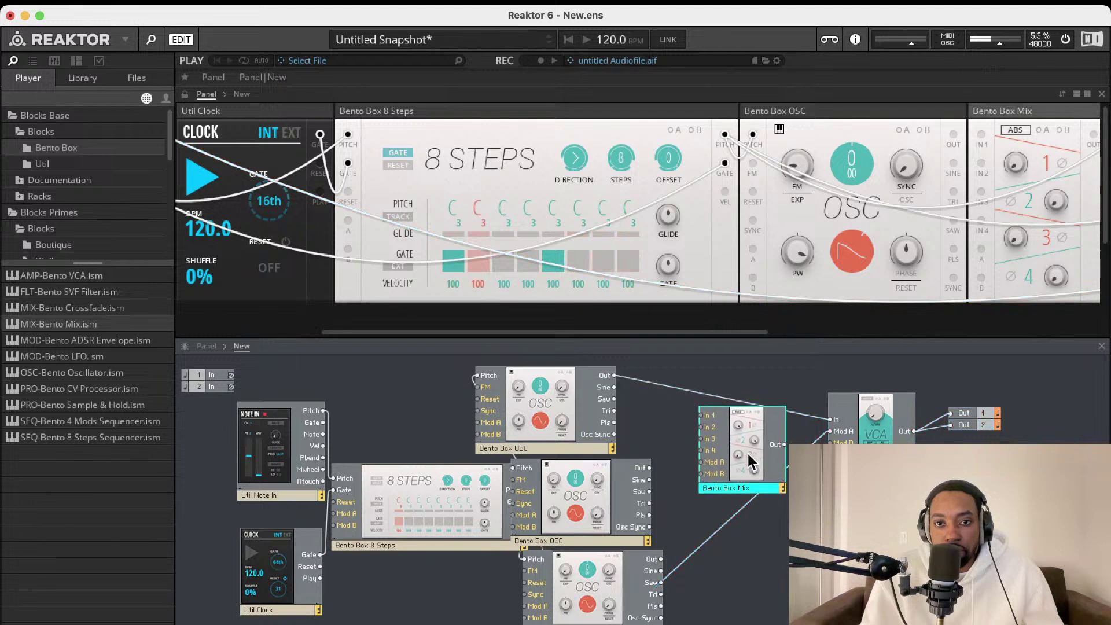
Wire the Out of the three oscillators to the Mix block's In 1, In 2 and In 3
left_click_drag(611, 377, 711, 421)
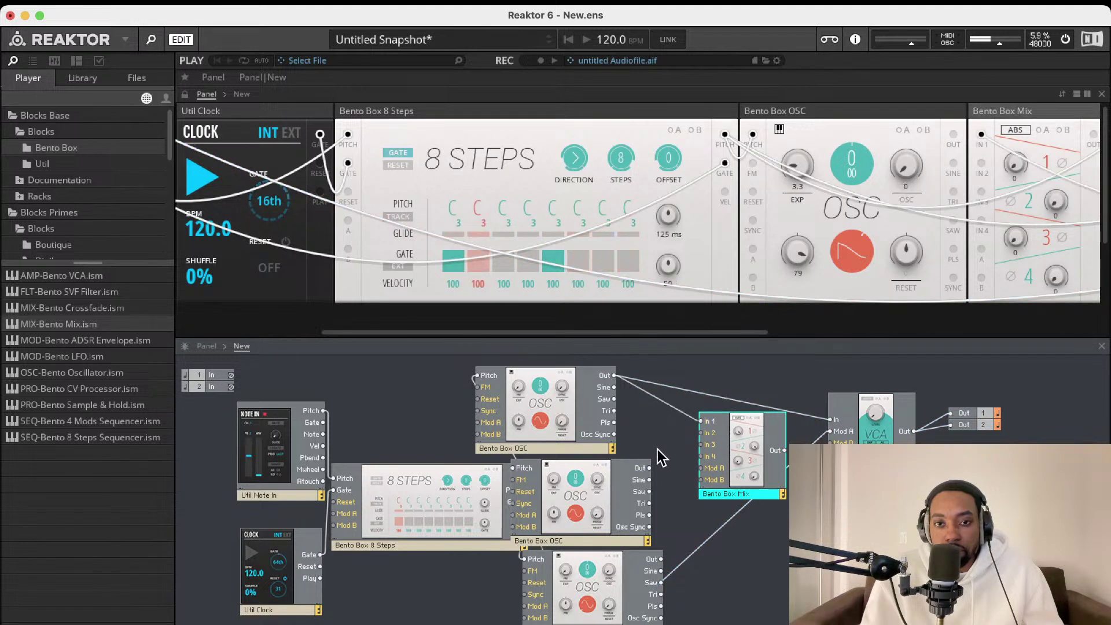
left_click_drag(650, 468, 702, 433)
left_click_drag(661, 558, 697, 503)
left_click_drag(703, 448, 701, 444)
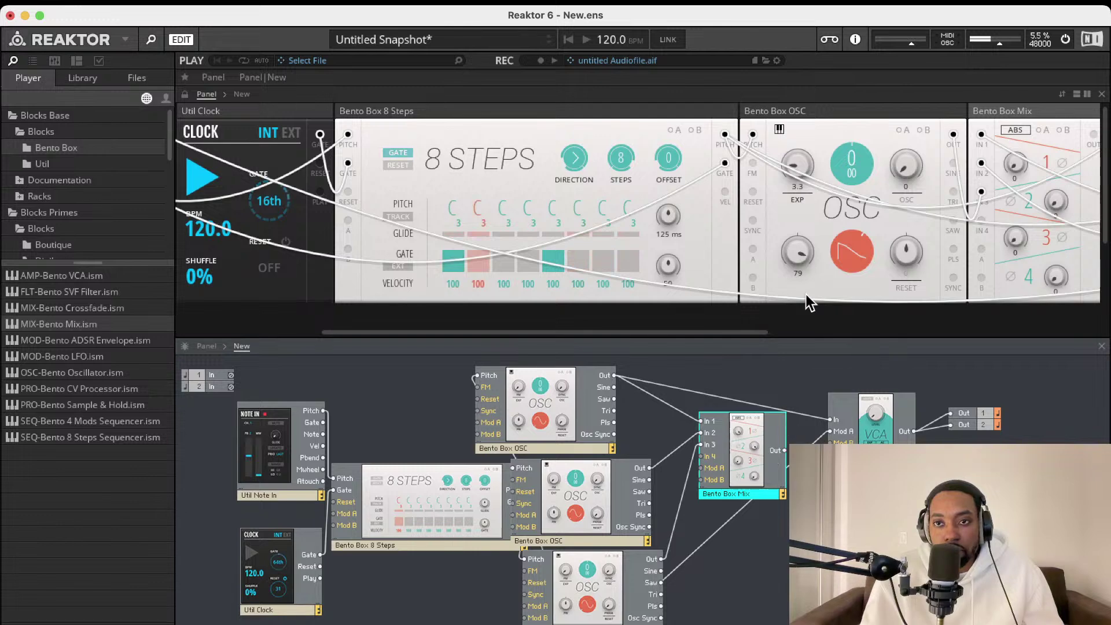
scroll(867, 260, "right", 4)
scroll(910, 218, "right", 8)
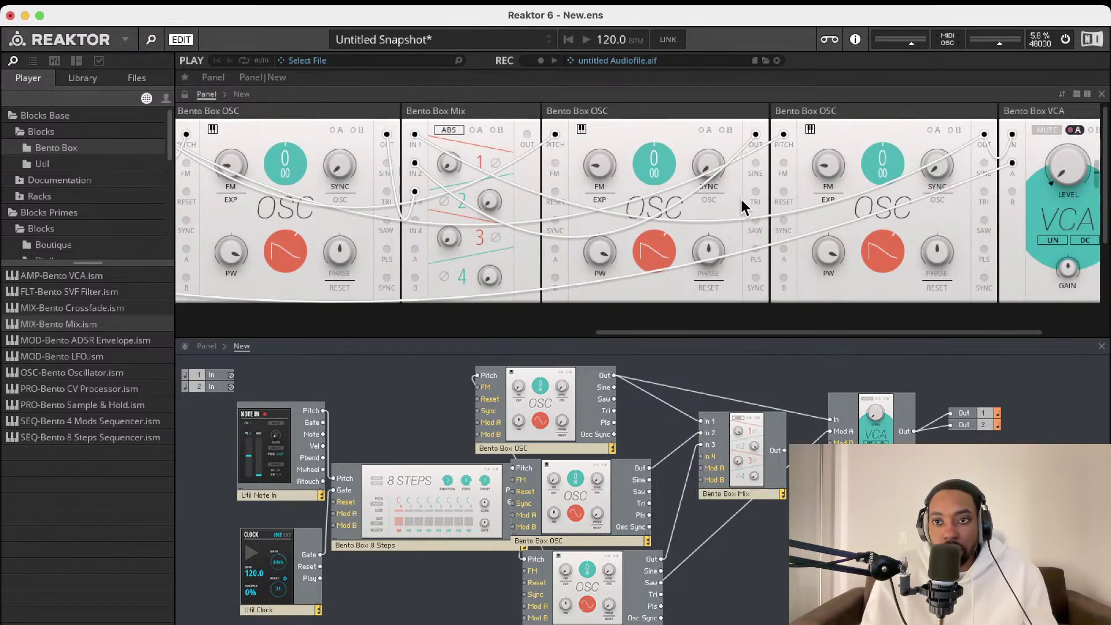
Tune the middle oscillator, shown beside the Mix block in the panel, to a pitch of 13.32
scroll(986, 173, "left", 1)
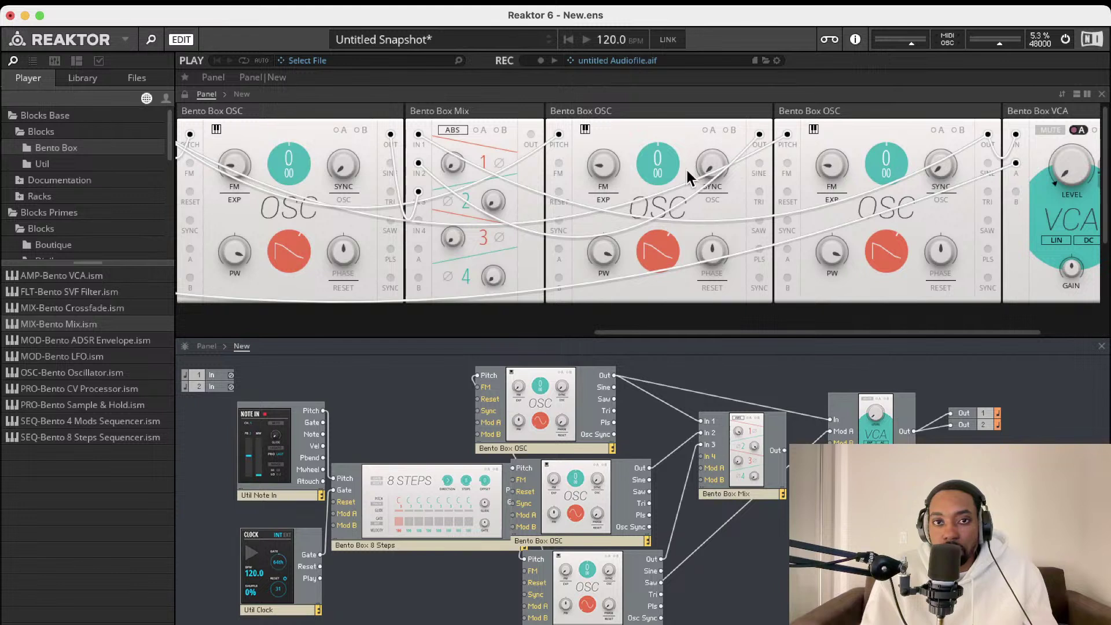
scroll(688, 176, "left", 2)
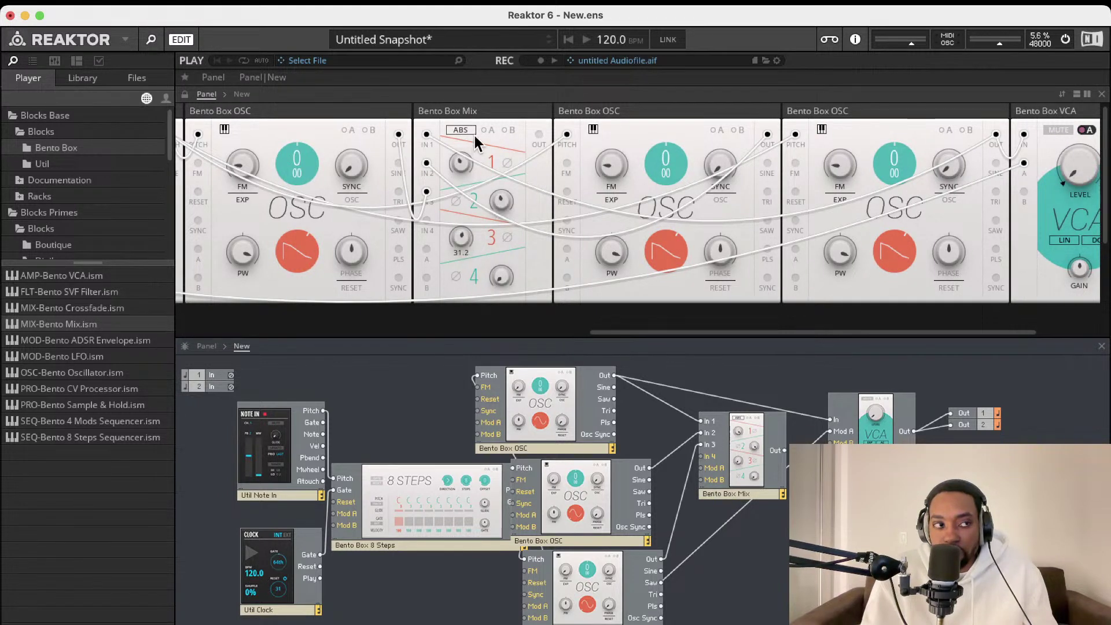
scroll(511, 208, "down", 1)
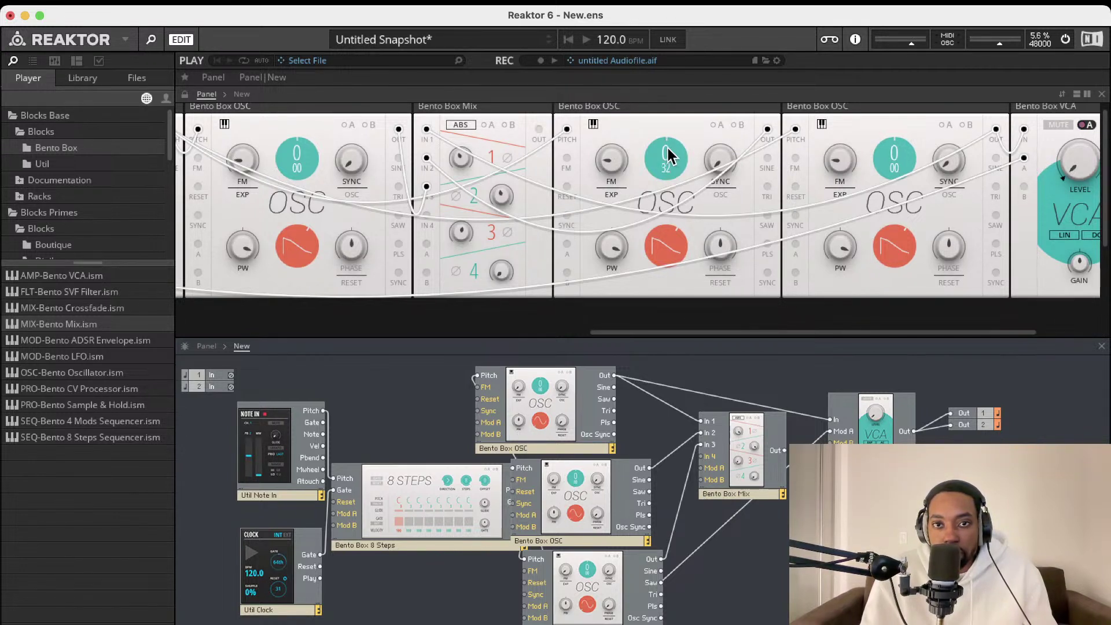
left_click_drag(668, 156, 704, 87)
scroll(639, 315, "up", 1)
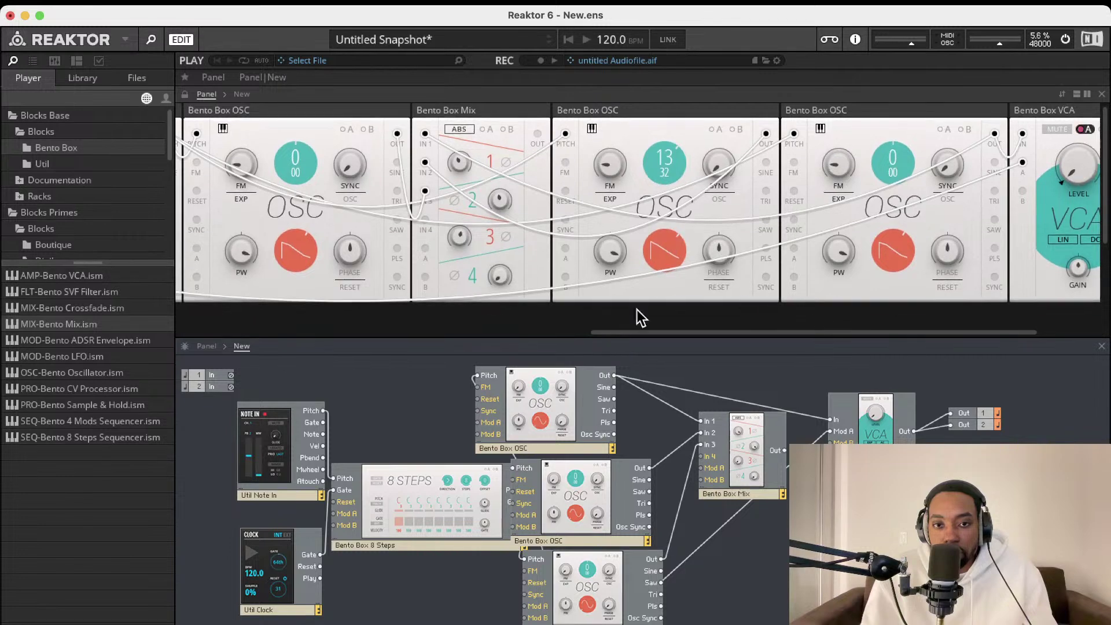
Pull the three oscillators apart in the structure to uncover their wires and the Amp ADSR block
left_click_drag(544, 425, 641, 417)
left_click_drag(575, 492, 676, 528)
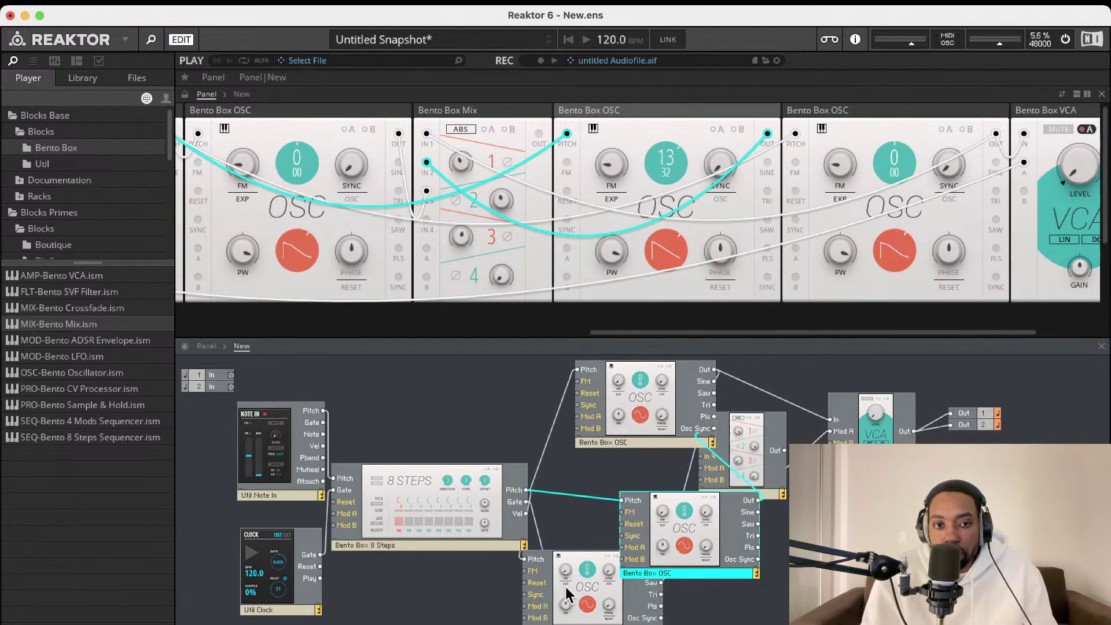
left_click_drag(565, 586, 438, 599)
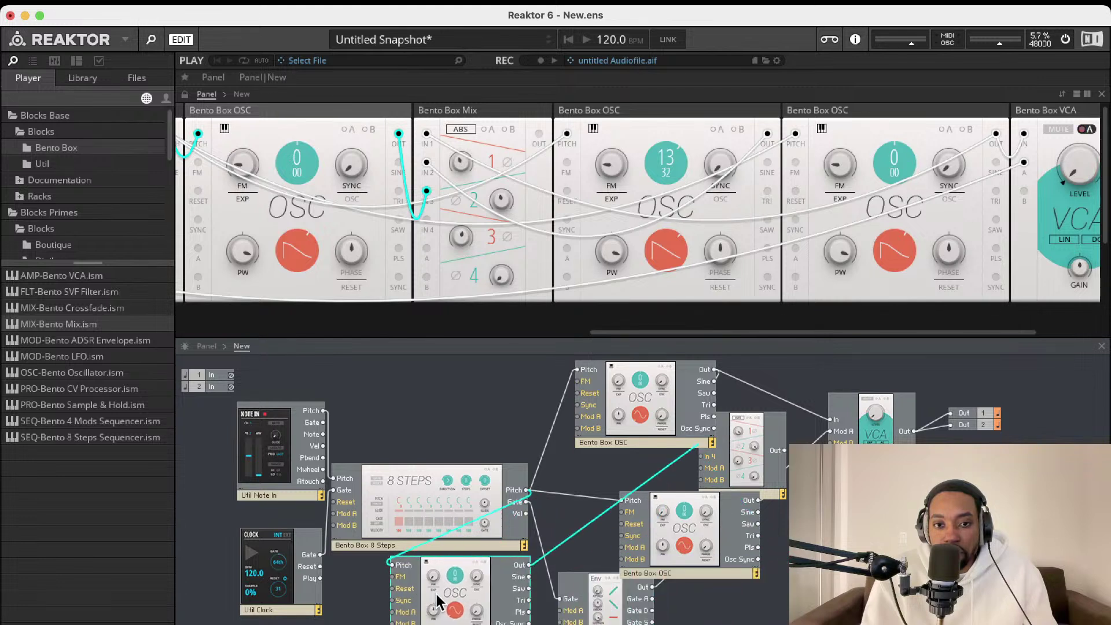
left_click_drag(685, 532, 474, 537)
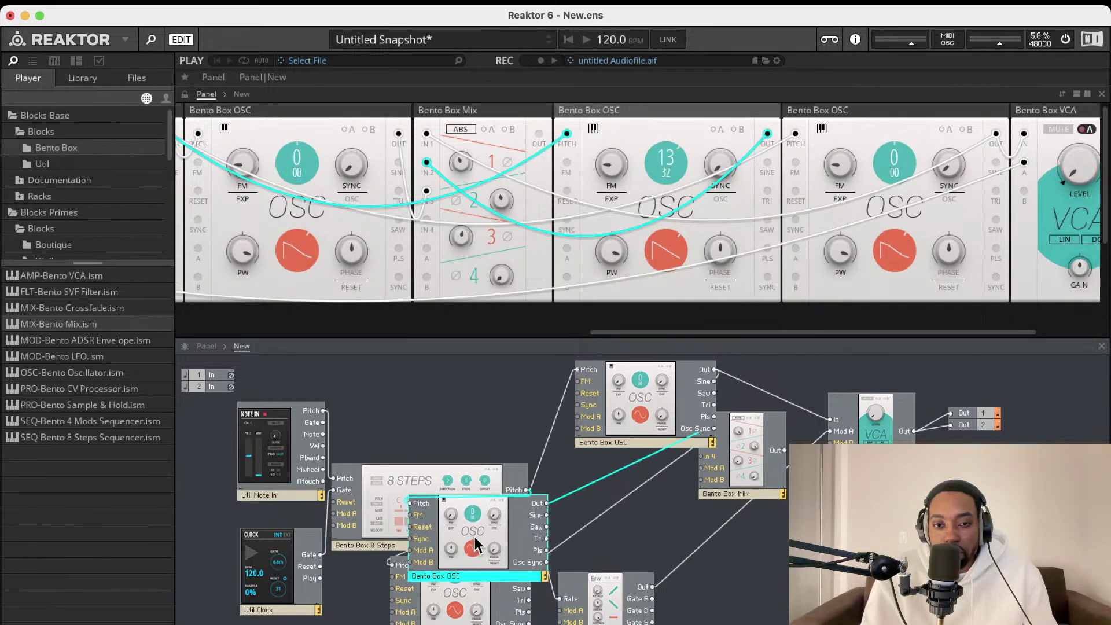
Move the Amp ADSR block beneath the VCA and wire the Mix block's Out to its Gate
left_click_drag(644, 623, 949, 590)
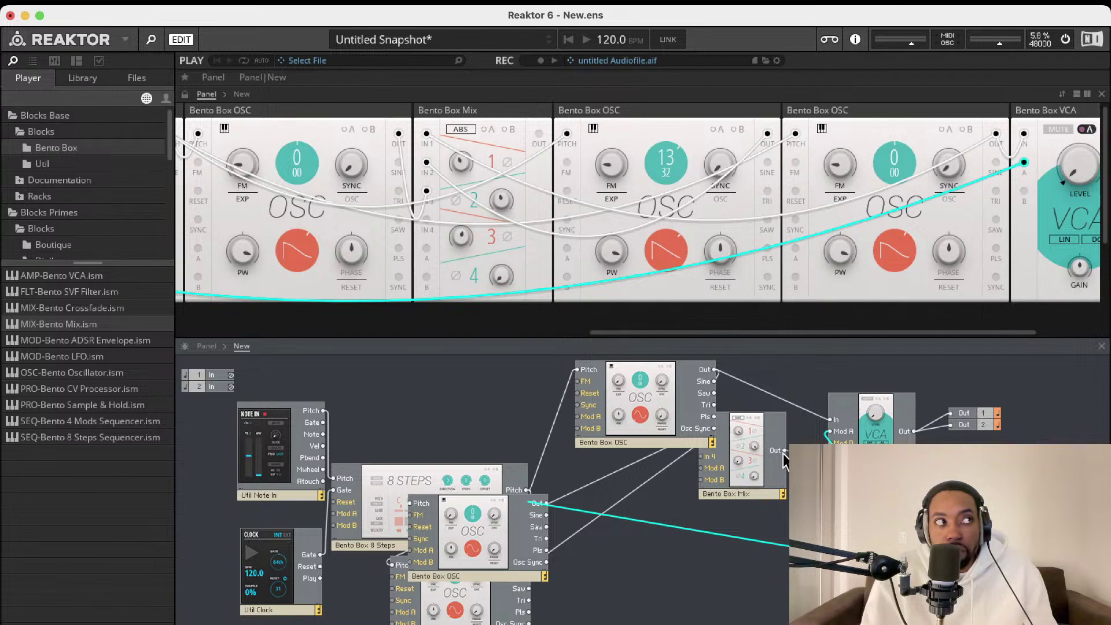
left_click_drag(784, 451, 903, 565)
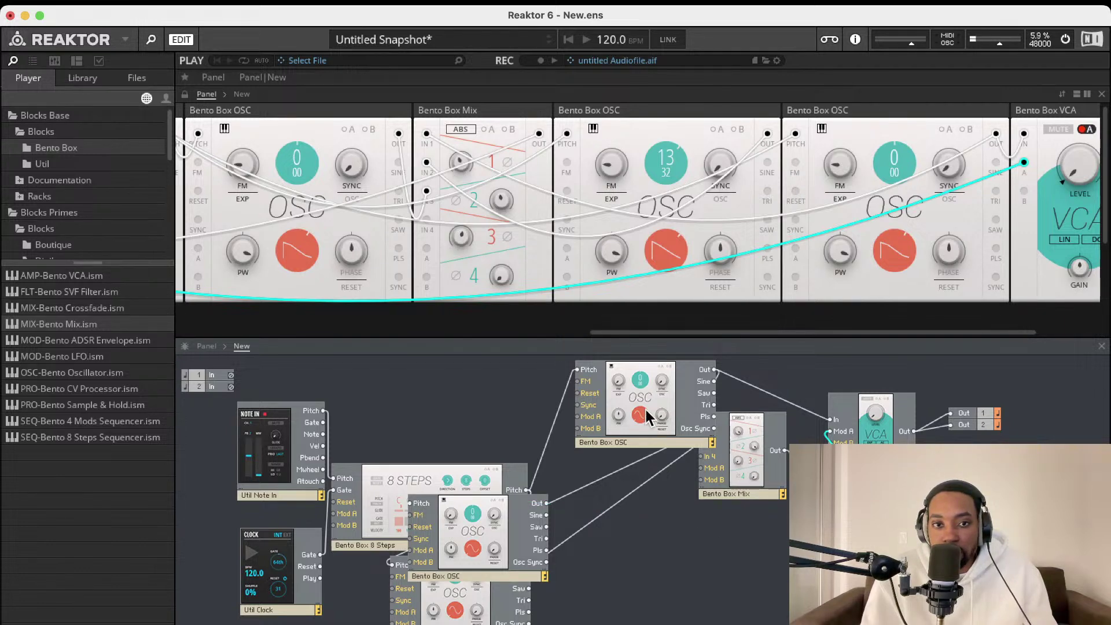
Restack the three oscillators in a column before the Mix block, moving 8 Steps down to make room
left_click_drag(646, 410, 495, 409)
left_click_drag(455, 524, 564, 488)
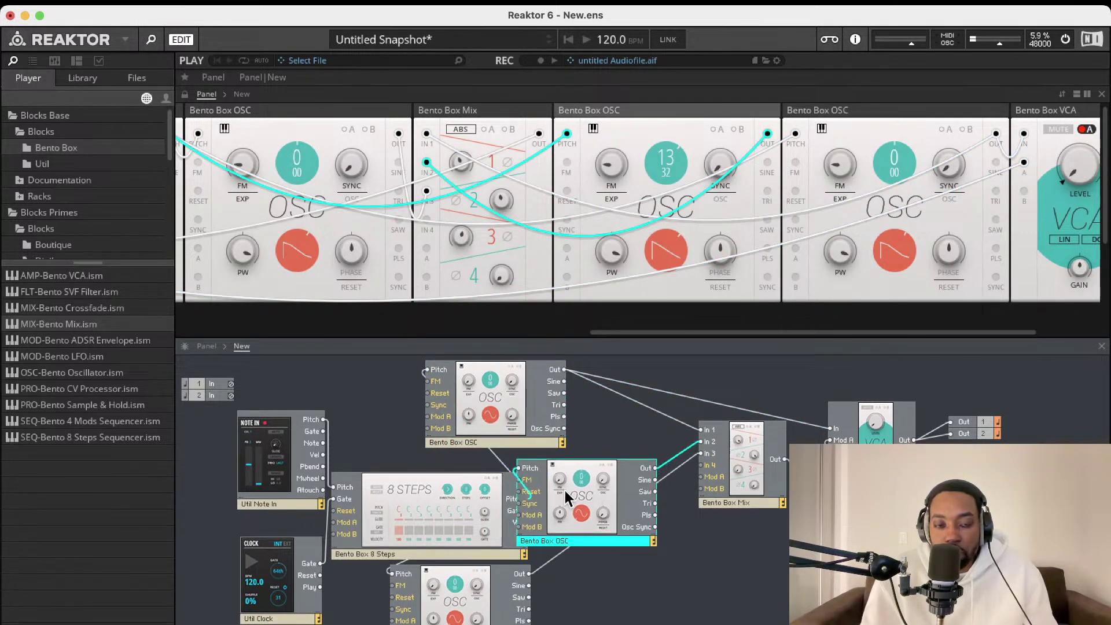
left_click_drag(459, 601, 594, 584)
left_click_drag(444, 538, 441, 624)
left_click_drag(522, 607, 511, 602)
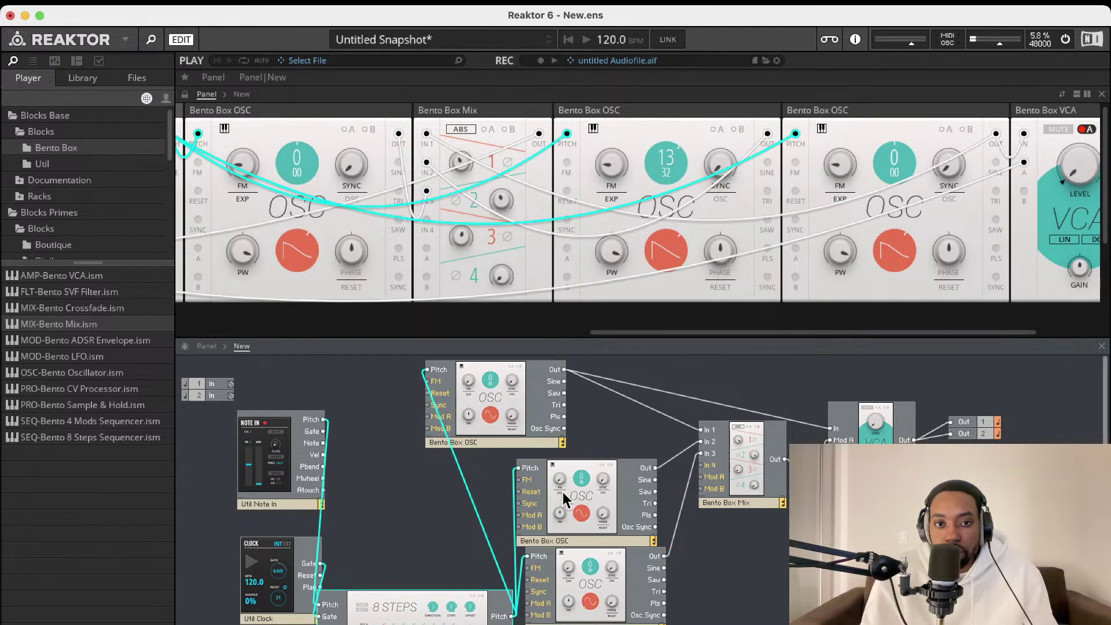
left_click_drag(562, 491, 484, 490)
left_click_drag(571, 570, 532, 569)
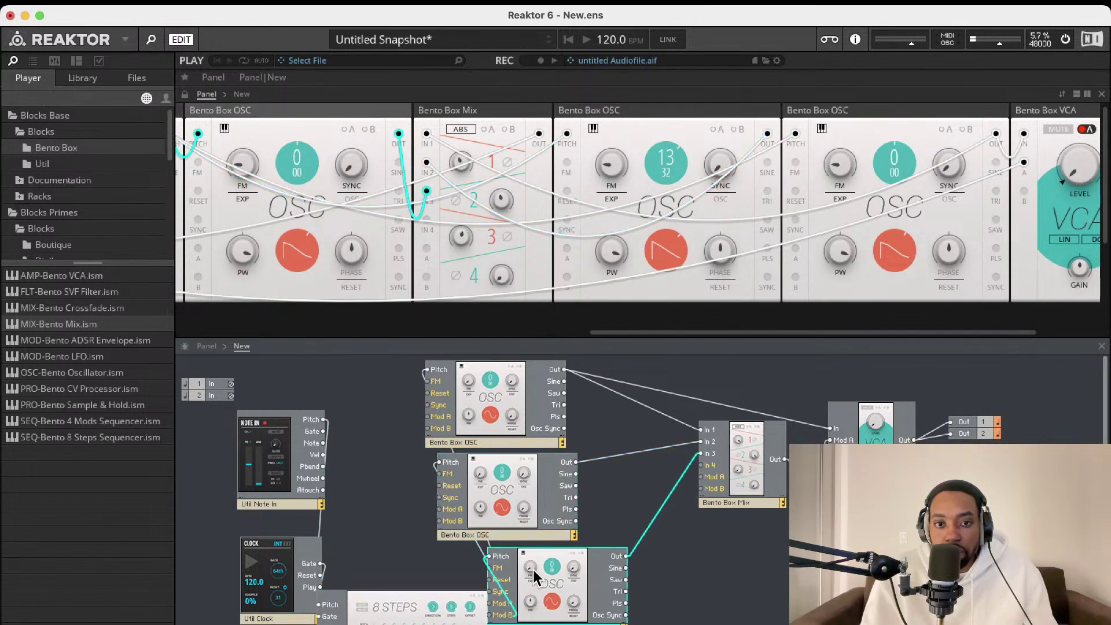
Shift the Note In, Clock and 8 Steps blocks farther left in the structure
mouse_move(416, 604)
left_mouse_down()
mouse_move(405, 575)
mouse_move(397, 603)
left_mouse_up()
left_click_drag(204, 568, 272, 446)
left_click_drag(262, 576, 251, 550)
left_click_drag(224, 568, 216, 575)
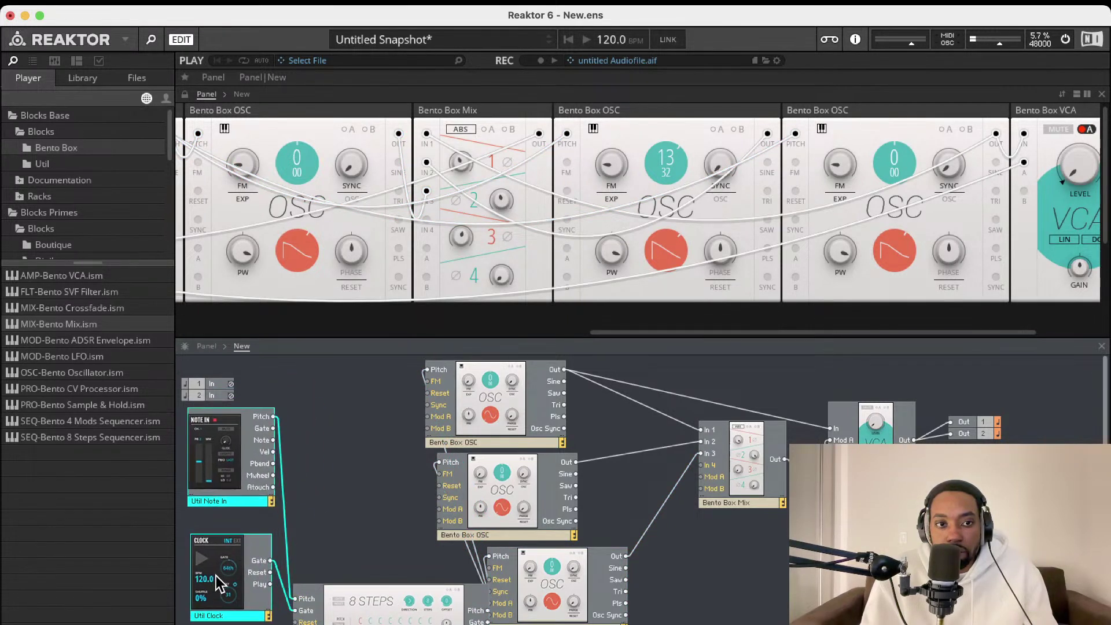
left_click_drag(362, 608, 346, 581)
Align the upper two oscillators over the third and bring Mix, Amp ADSR, VCA and output terminals closer to them
left_click_drag(522, 508, 563, 506)
left_click_drag(558, 434, 601, 434)
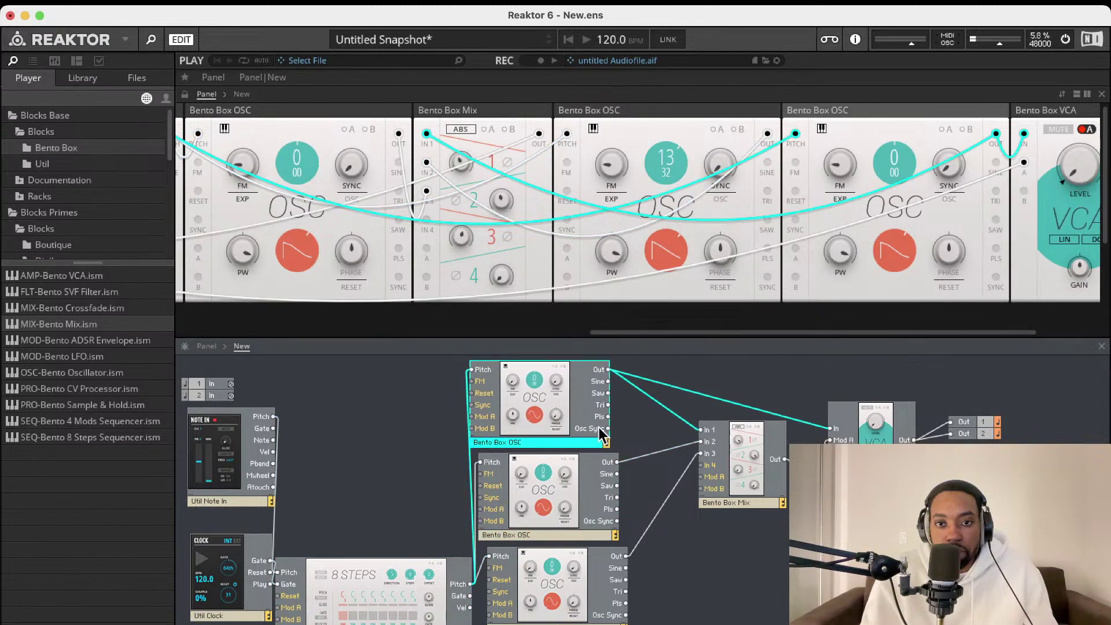
left_click_drag(727, 456, 684, 440)
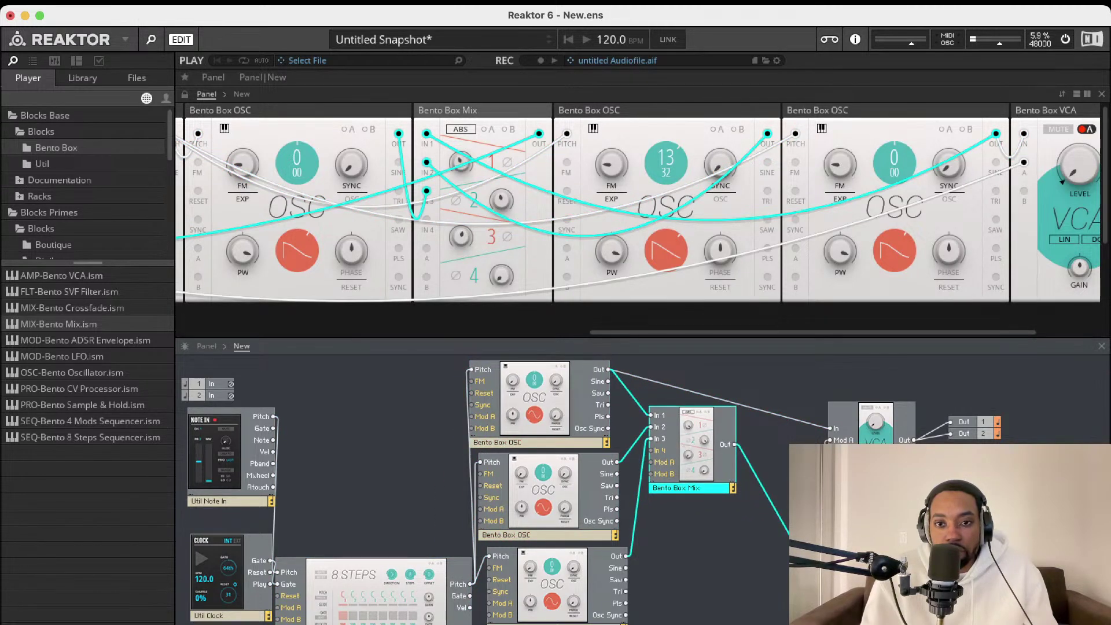
left_click_drag(874, 575, 715, 562)
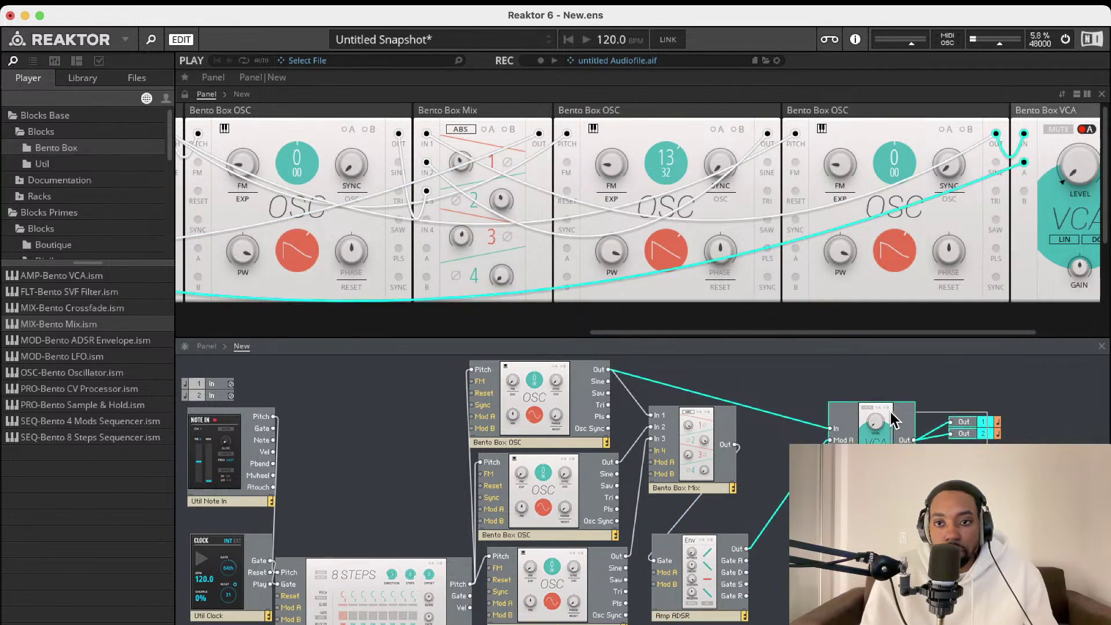
left_click_drag(872, 442, 799, 399)
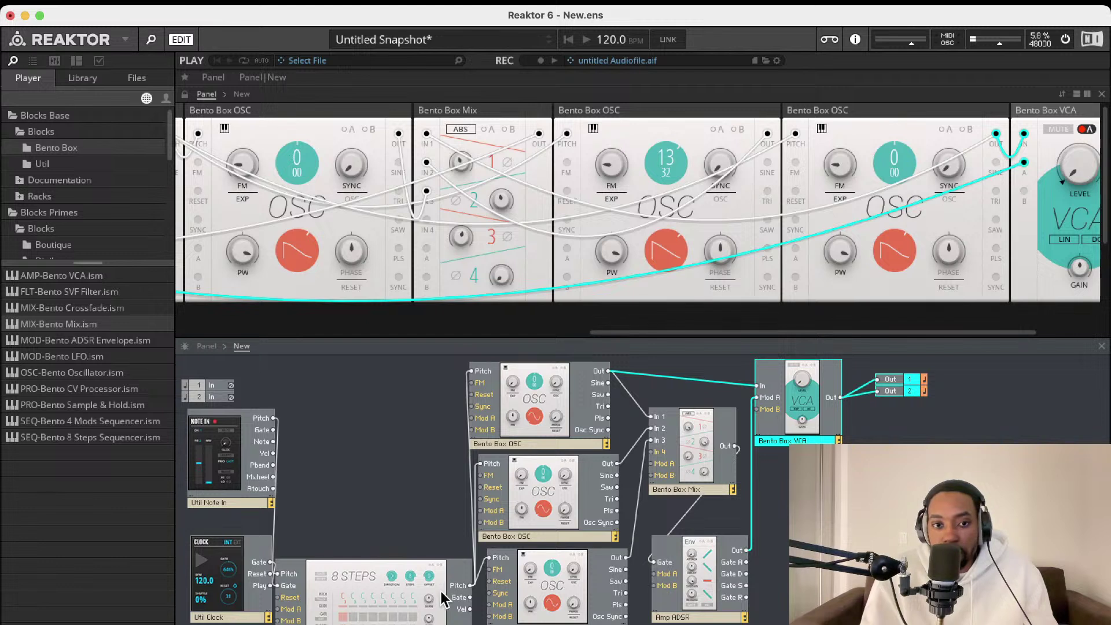
Place 8 Steps level with the top oscillator, lower Note In and Clock, and line up the lower two oscillators
left_click_drag(440, 592, 411, 401)
left_click_drag(239, 454, 229, 478)
left_click_drag(241, 555, 235, 574)
left_click_drag(586, 582, 564, 588)
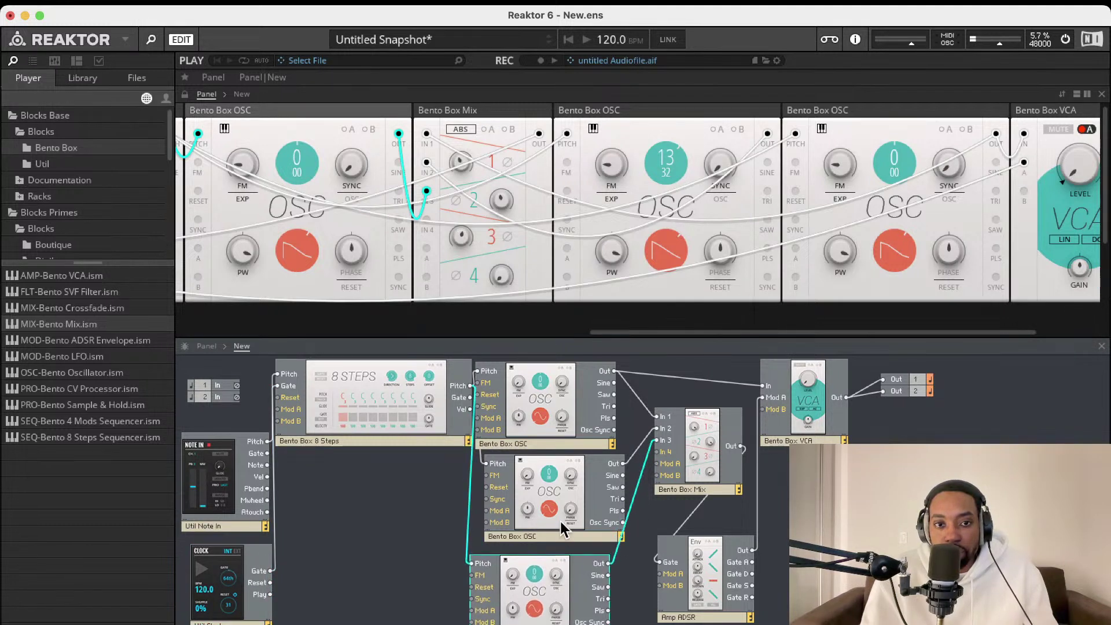
left_click_drag(560, 519, 550, 525)
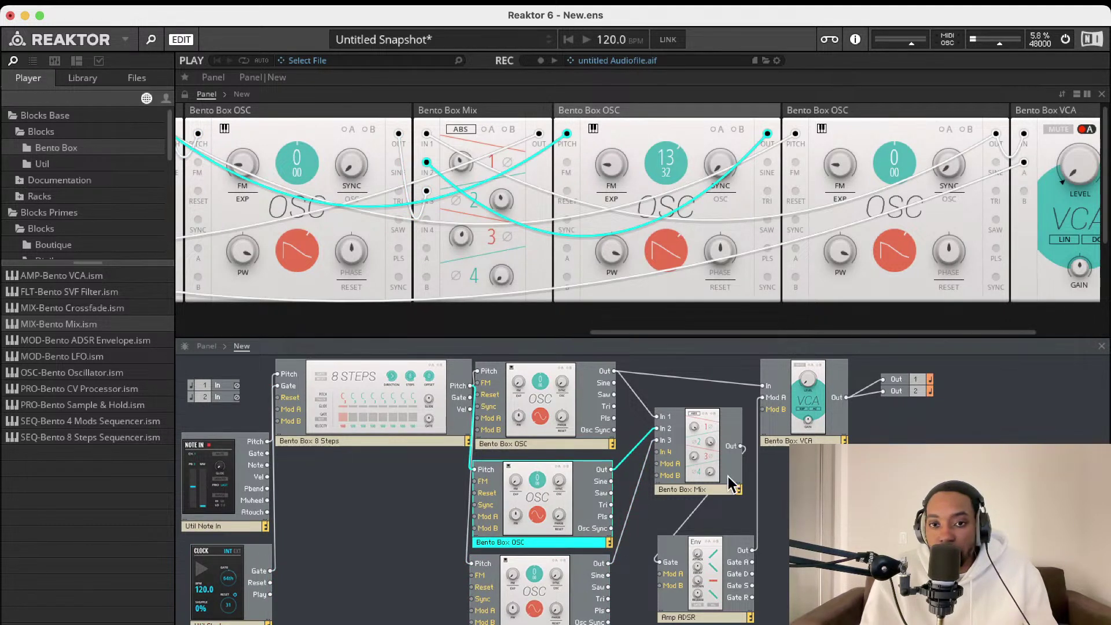
Set the Mix block's channel 3 level to 0.5 and switch the middle oscillator to a sine wave at pitch -19.32
left_click_drag(461, 233, 453, 263)
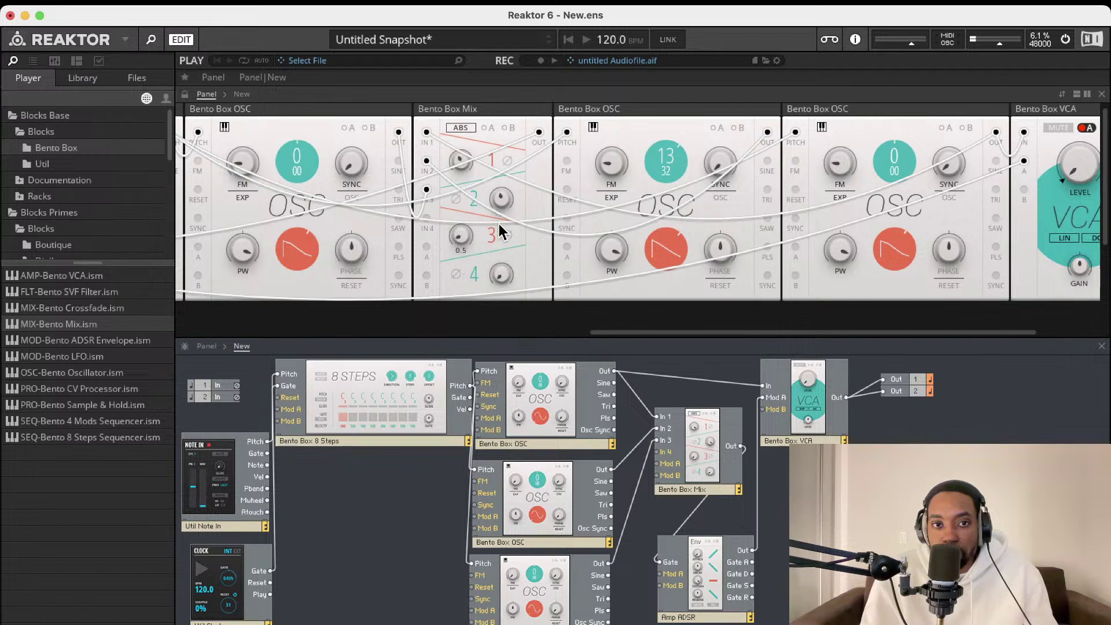
mouse_move(539, 512)
left_mouse_down()
mouse_move(533, 497)
mouse_move(543, 505)
left_mouse_up()
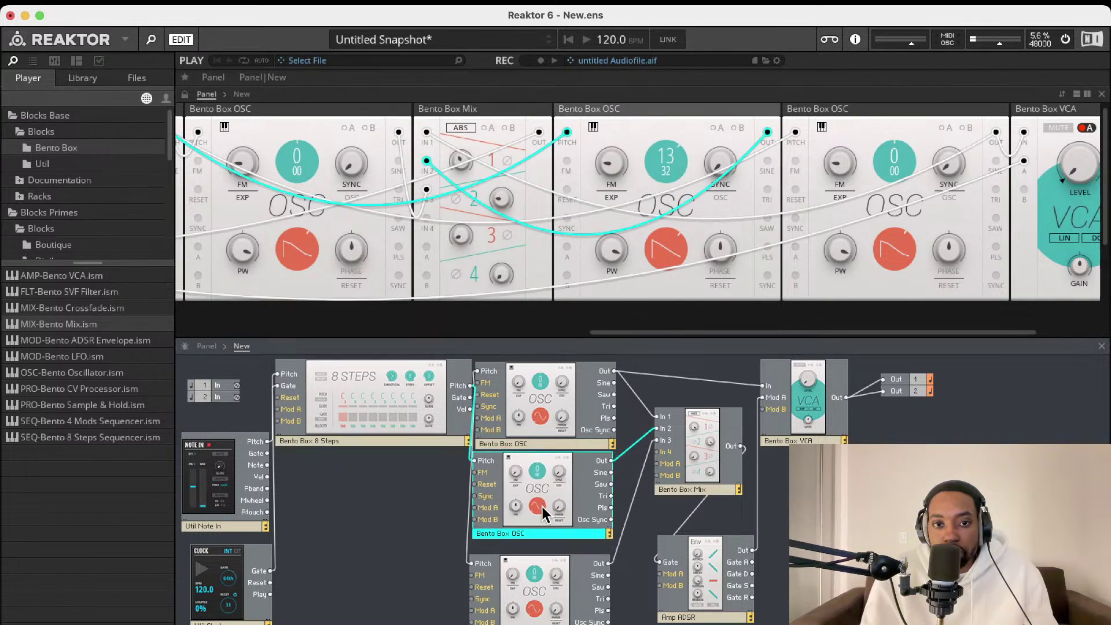
left_click(662, 247)
left_click_drag(652, 165, 682, 262)
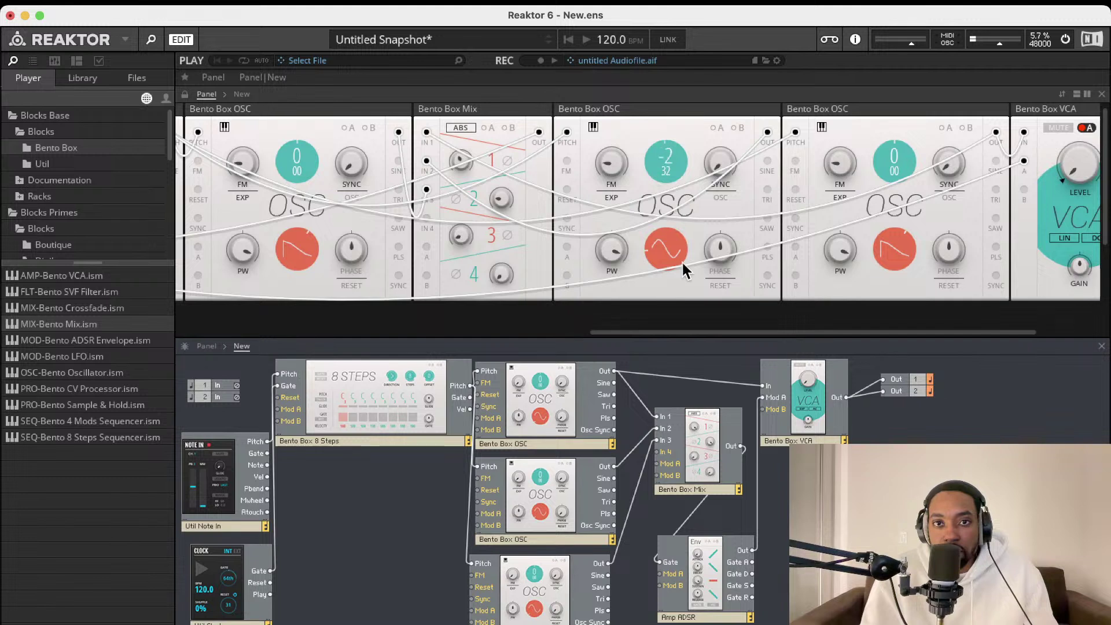
Tune the top oscillator to a pitch of 7.00 and set the VCA level to 6.5
left_click_drag(884, 203, 880, 277)
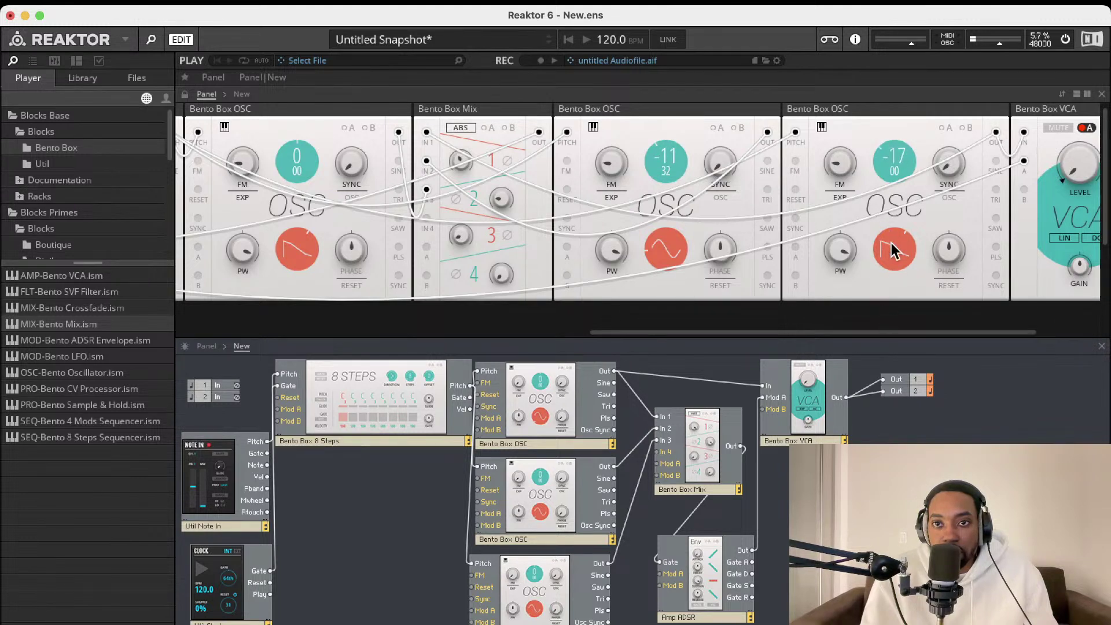
left_click_drag(894, 137, 900, 114)
left_click_drag(1077, 164, 1070, 130)
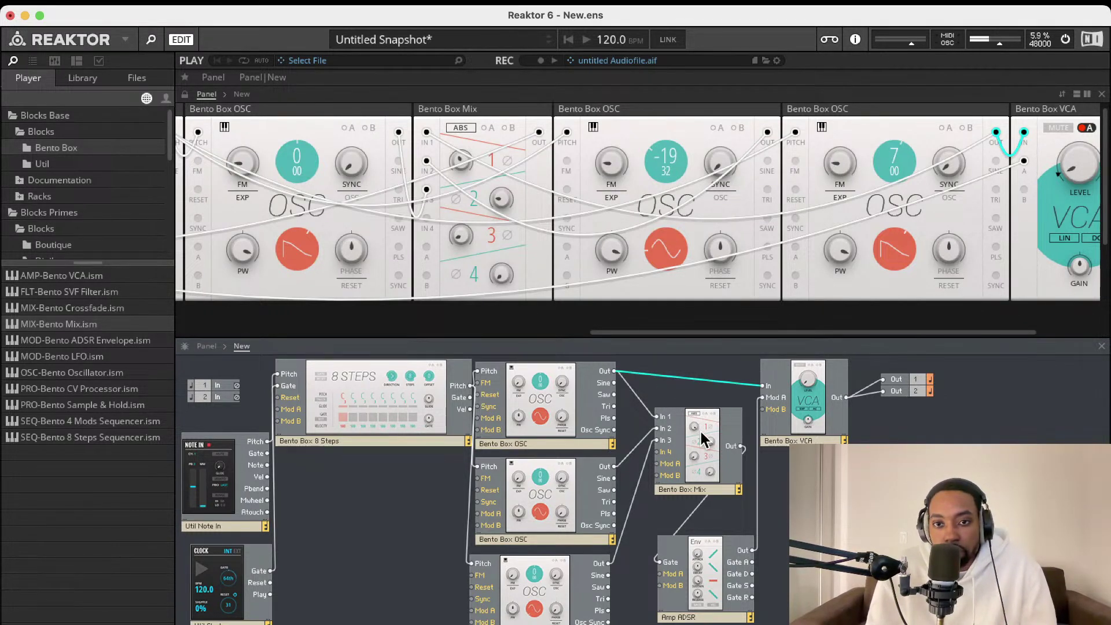
Replace the top oscillator's wire into the VCA with one from the Mix block's Out, and set the VCA level to 8.3
left_click(671, 385)
key("Delete")
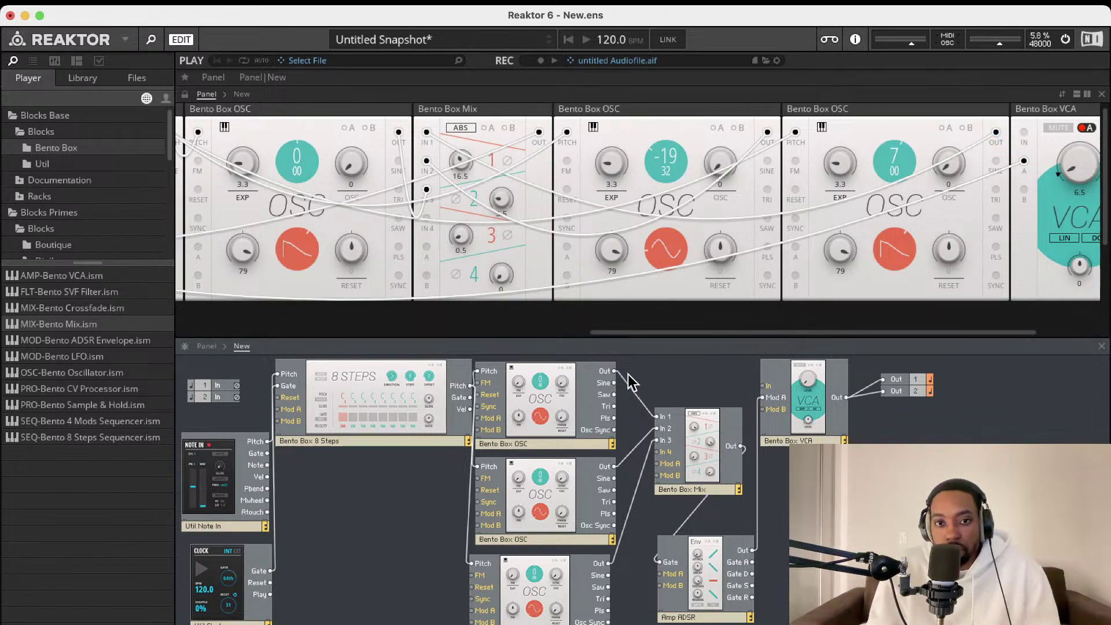
left_click_drag(652, 406, 653, 406)
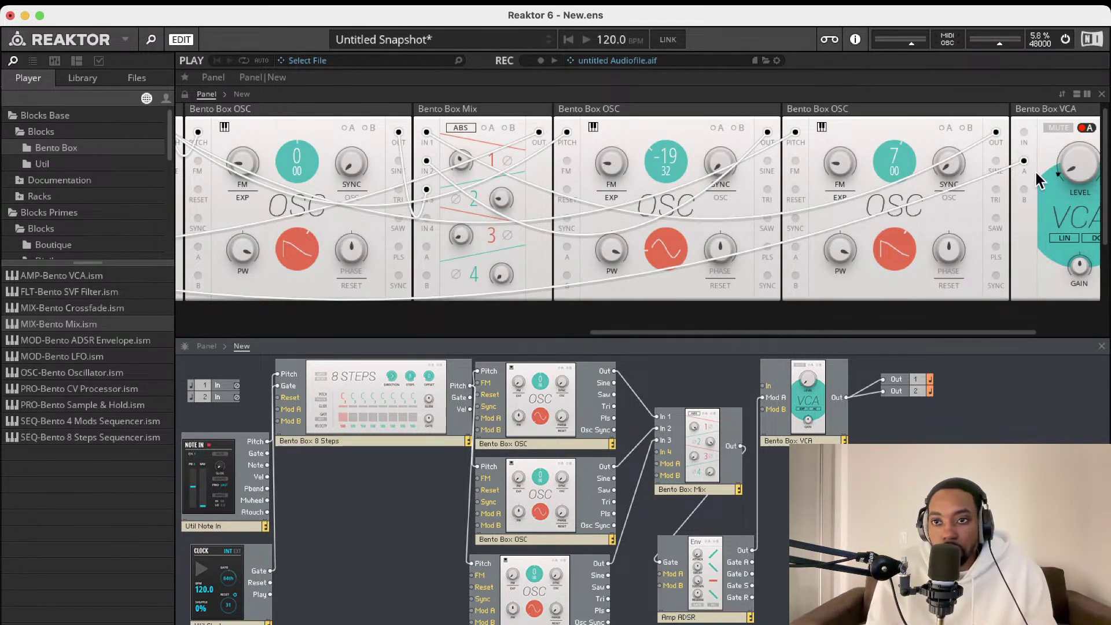
mouse_move(1074, 161)
left_click_drag(1074, 161, 1075, 174)
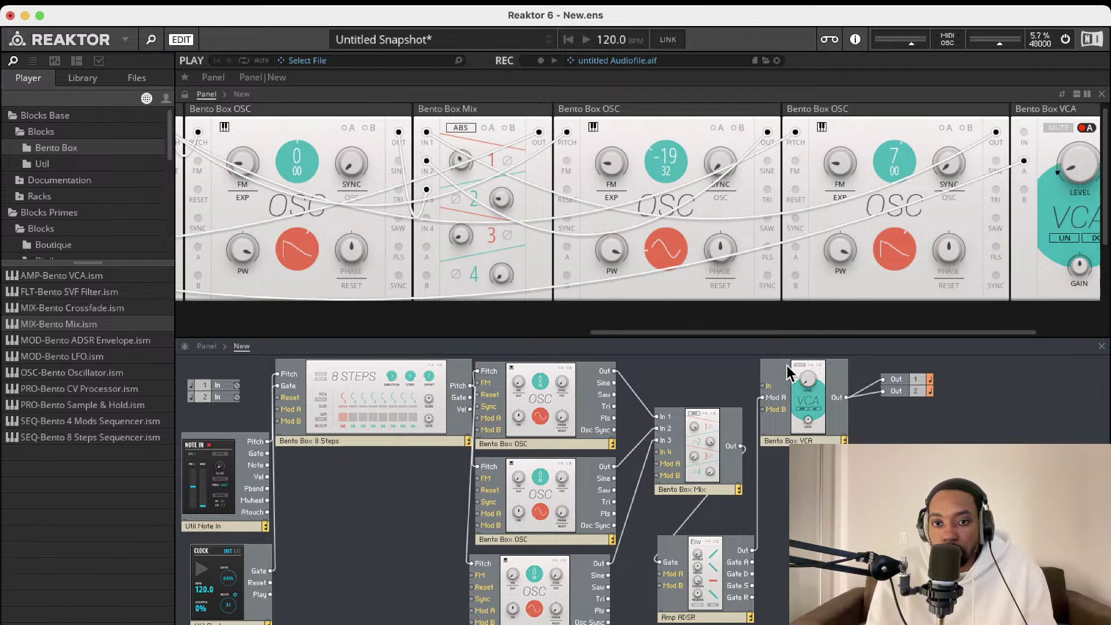
left_click_drag(720, 471, 762, 386)
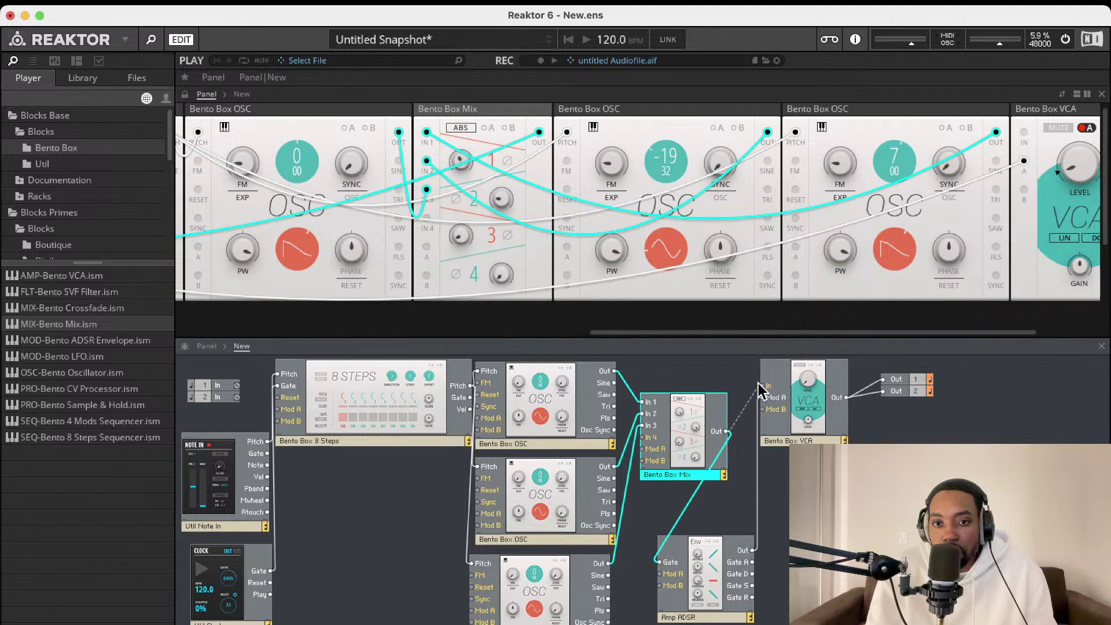
Delete the wire from Mix to the Amp ADSR and connect the 8 Steps Gate output to the envelope's Gate input
left_click(692, 523)
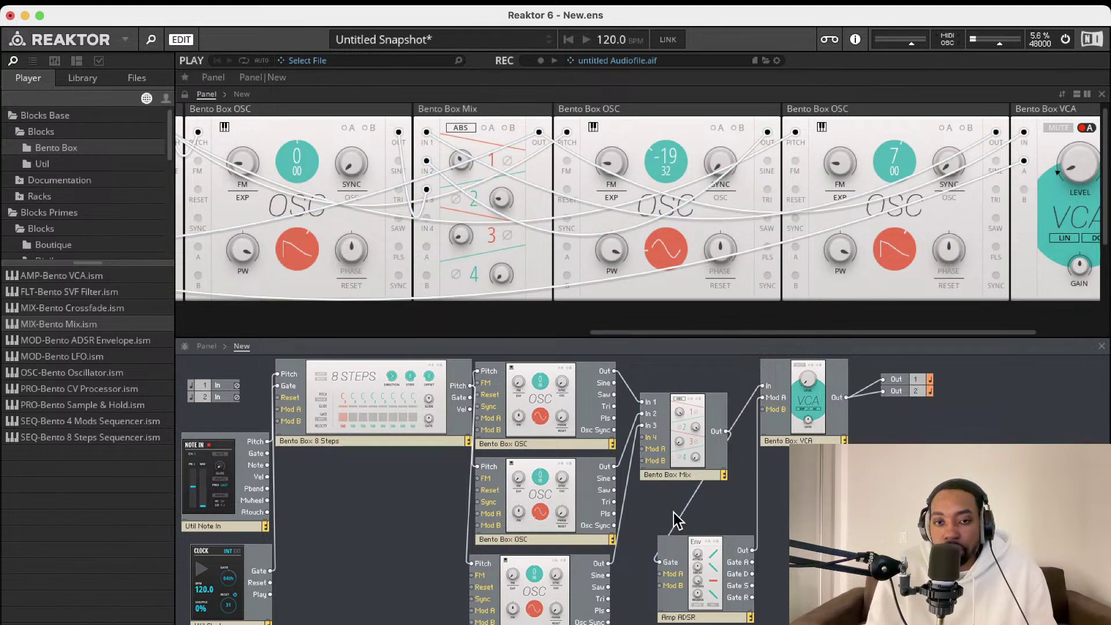
left_click(682, 513)
key("Delete")
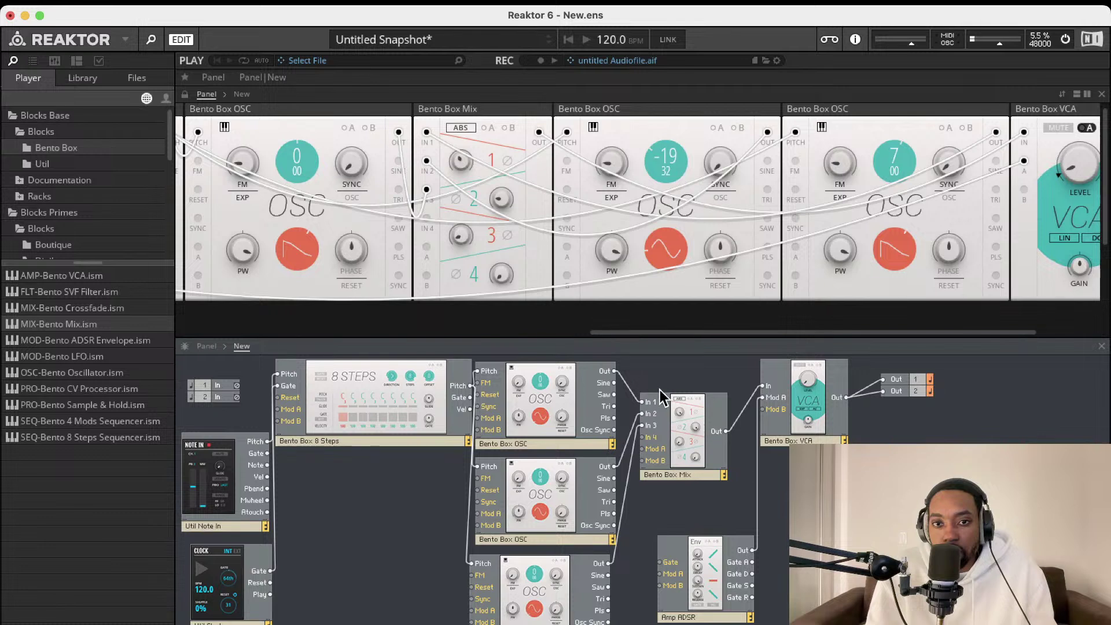
left_click_drag(695, 421, 699, 459)
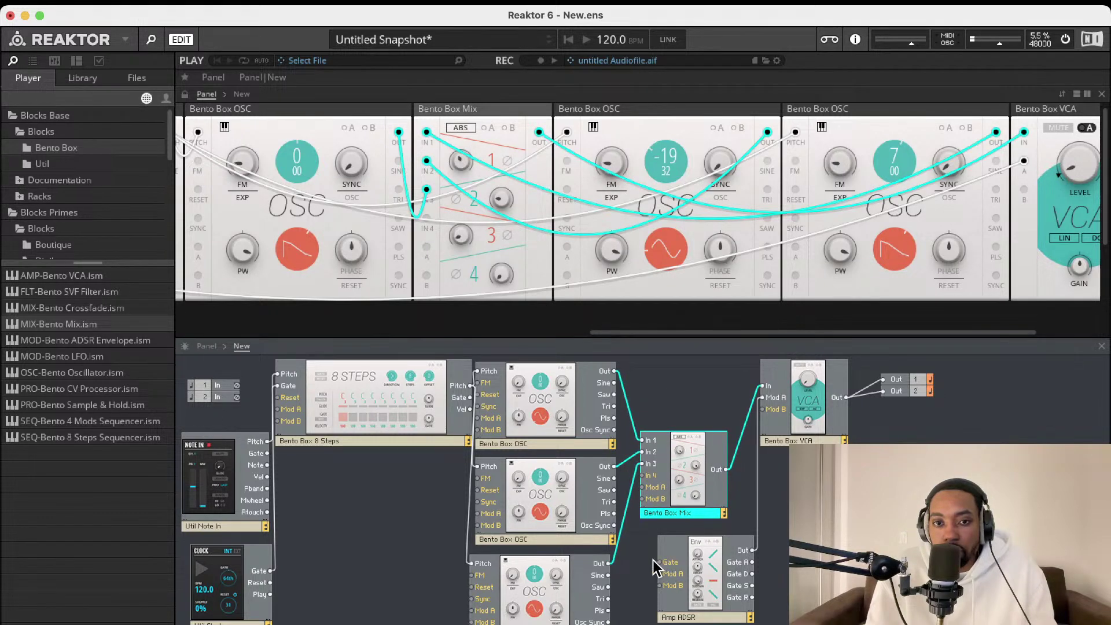
left_click_drag(648, 548, 461, 400)
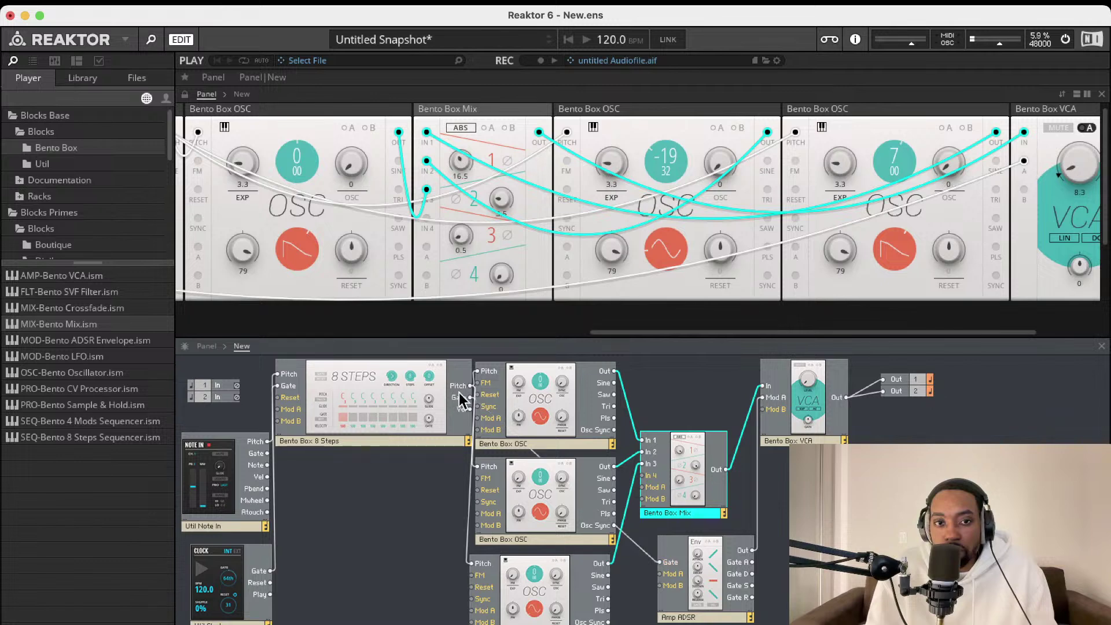
Raise the VCA's Level slightly
scroll(989, 162, "right", 3)
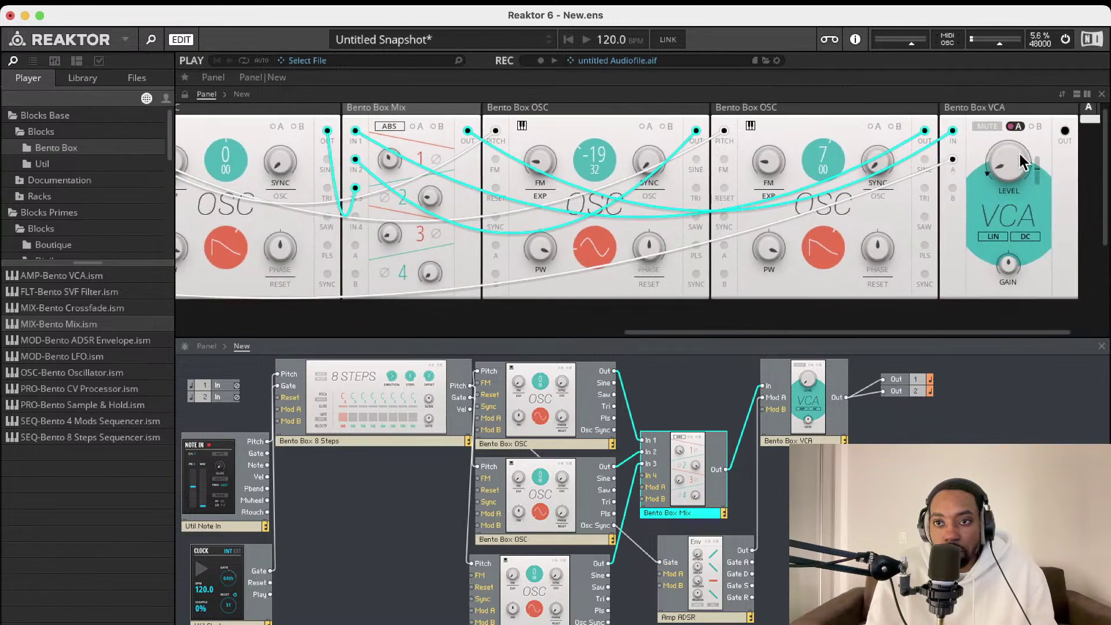
left_click_drag(998, 161, 1003, 152)
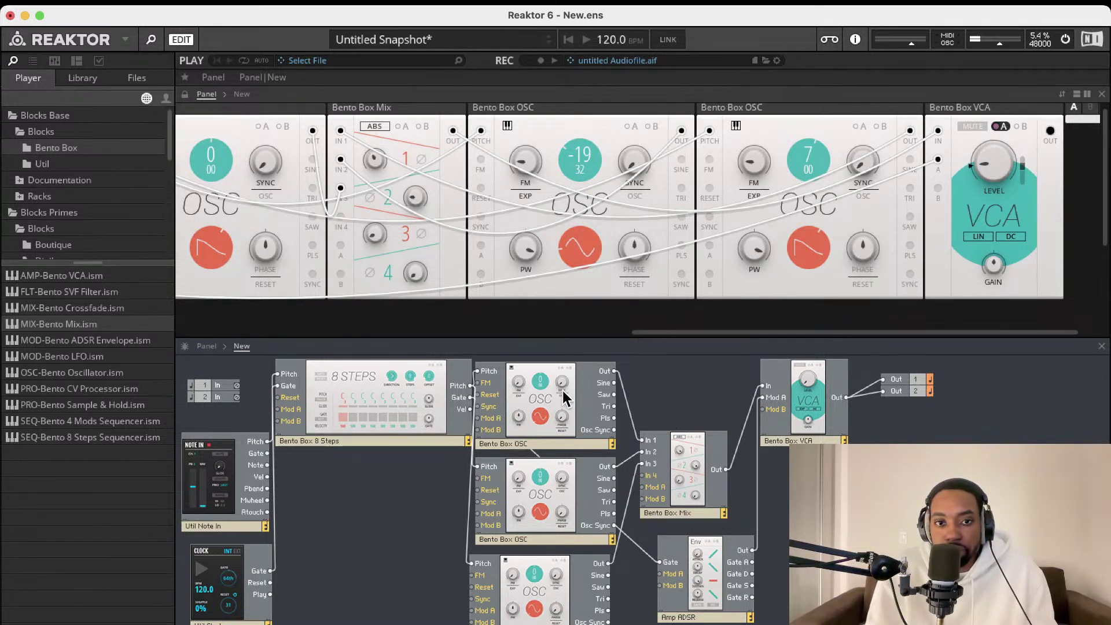
Shift the three oscillator blocks in the structure to the right, closer to the Mix block
left_click_drag(564, 398, 582, 398)
left_click_drag(517, 512, 526, 512)
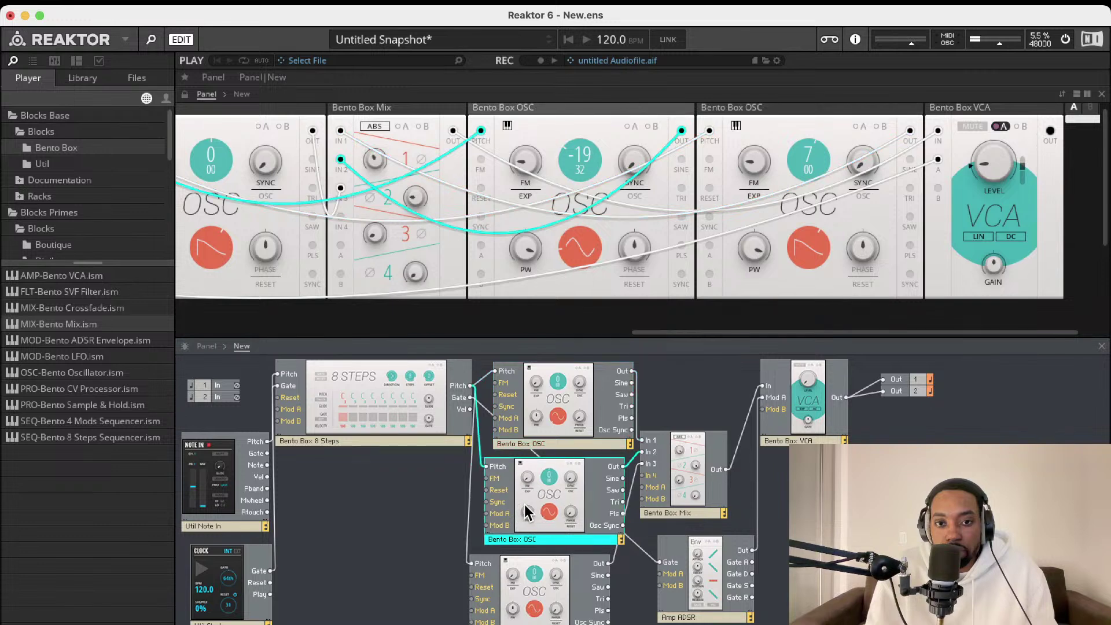
left_click_drag(512, 578, 532, 581)
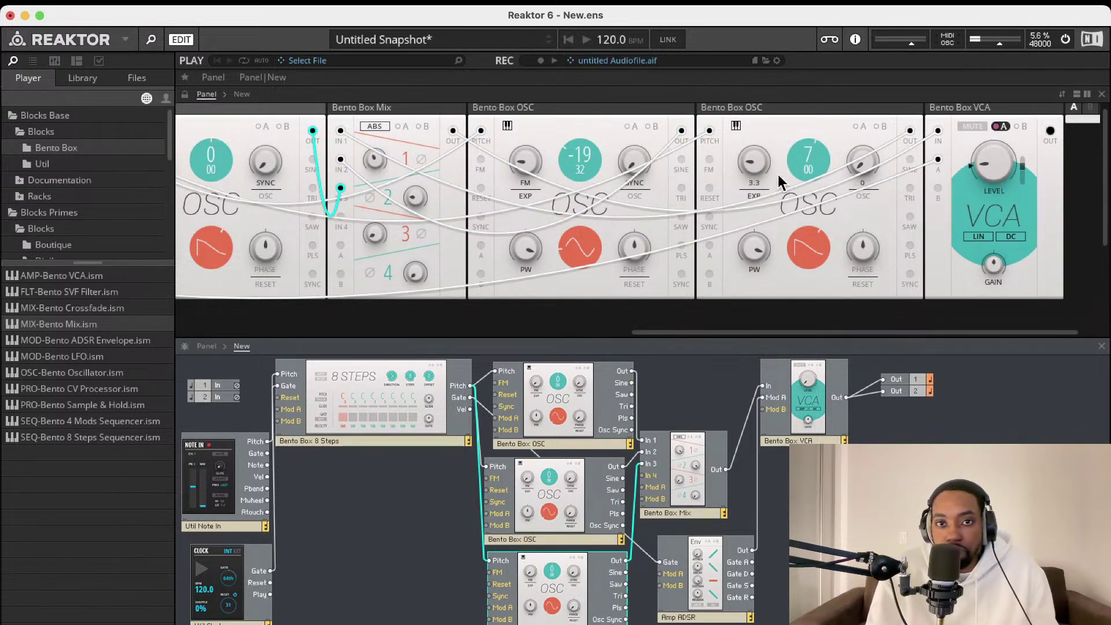
Set the top oscillator's pitch to -12.00 and switch the middle oscillator to a pulse wave with a reduced pulse width
scroll(849, 163, "left", 2)
left_click_drag(848, 146, 836, 188)
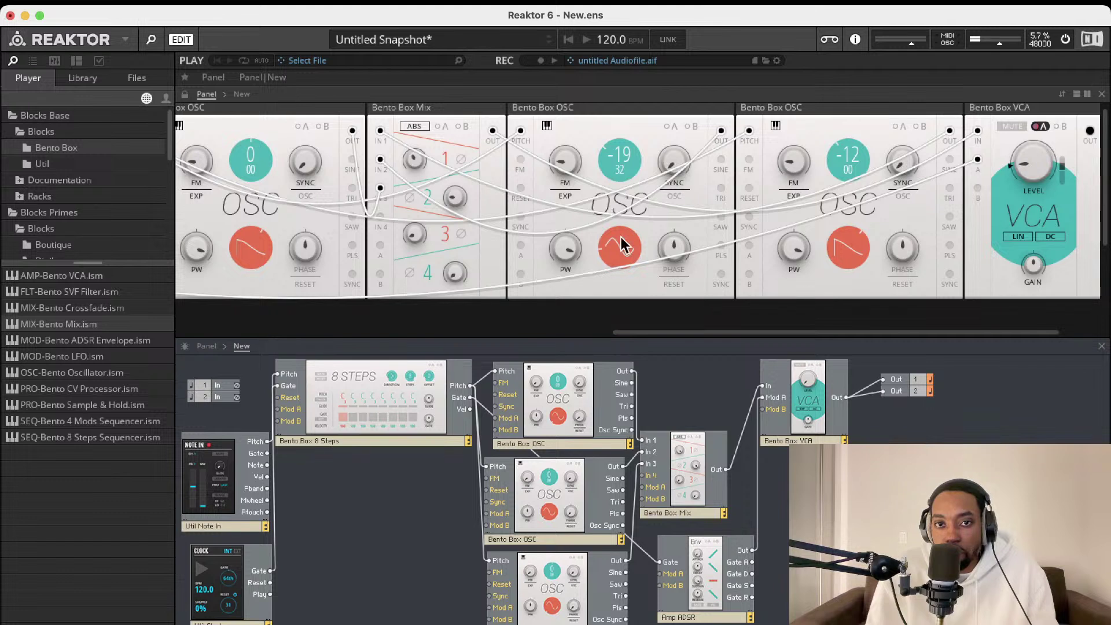
left_click_drag(627, 241, 568, 359)
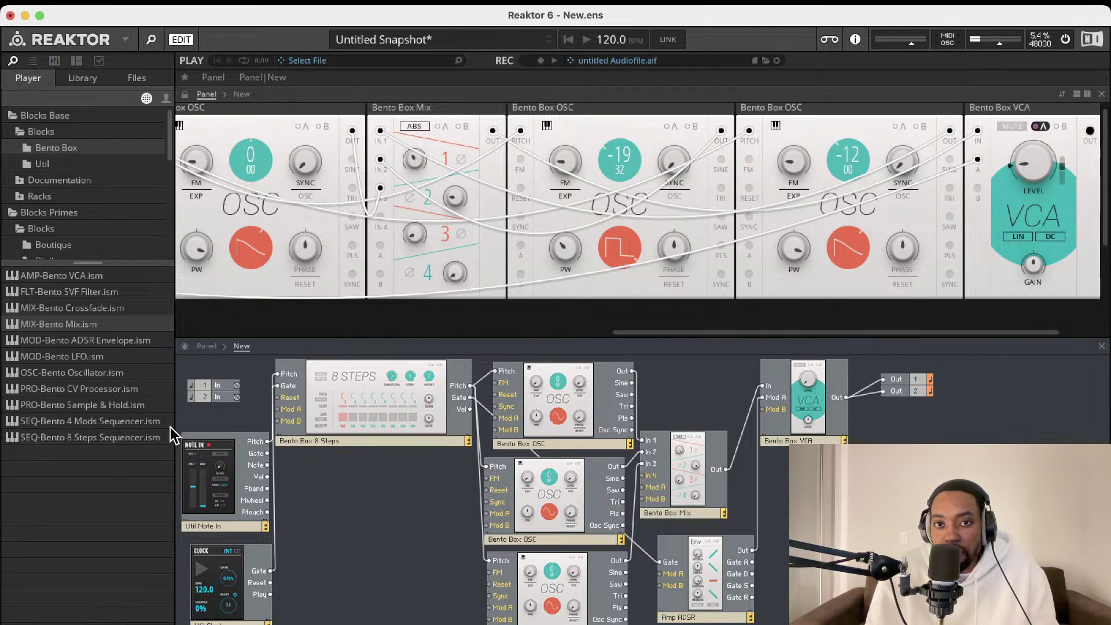
Rename the oscillators from top to bottom Bento Box OSC 1, OSC 2 and OSC 3, and align OSC 2 with the others
left_click(525, 444)
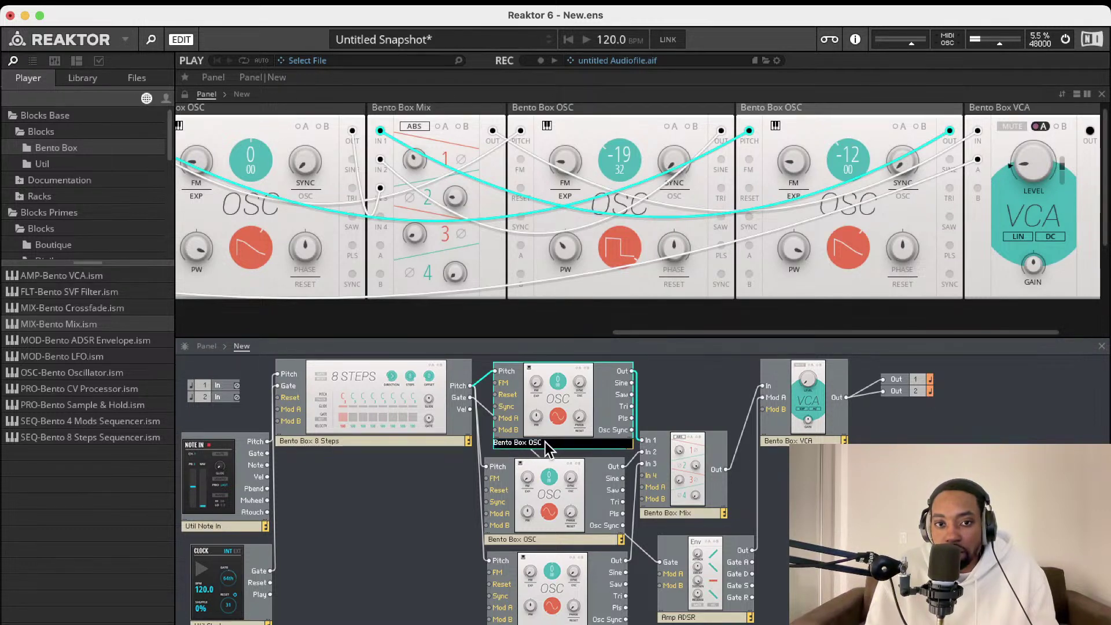
left_click(535, 538)
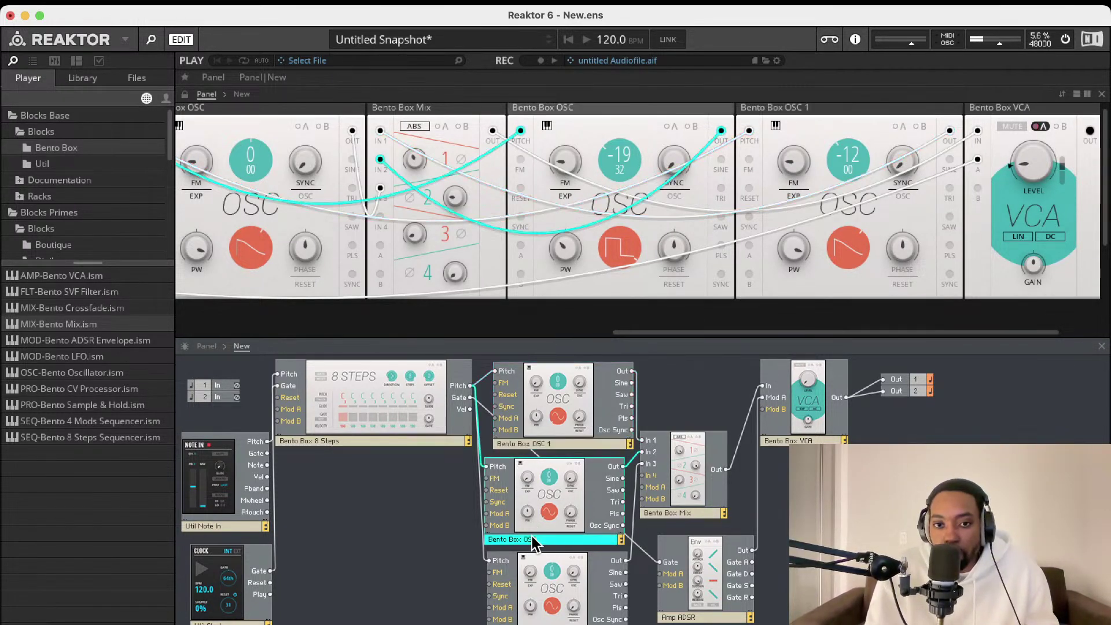
type("2")
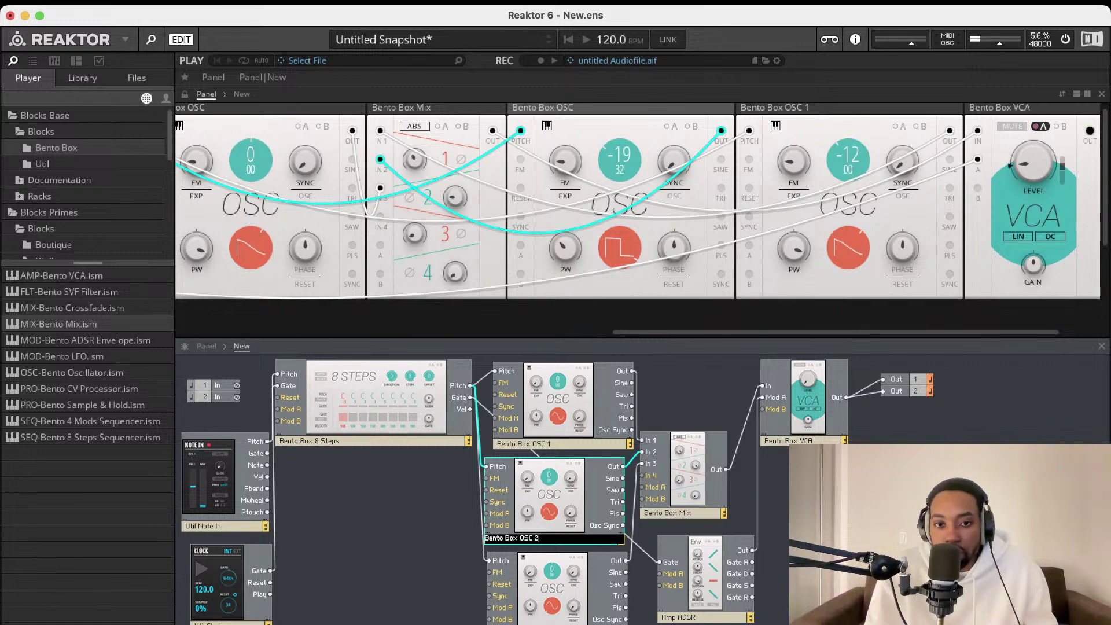
key("Return")
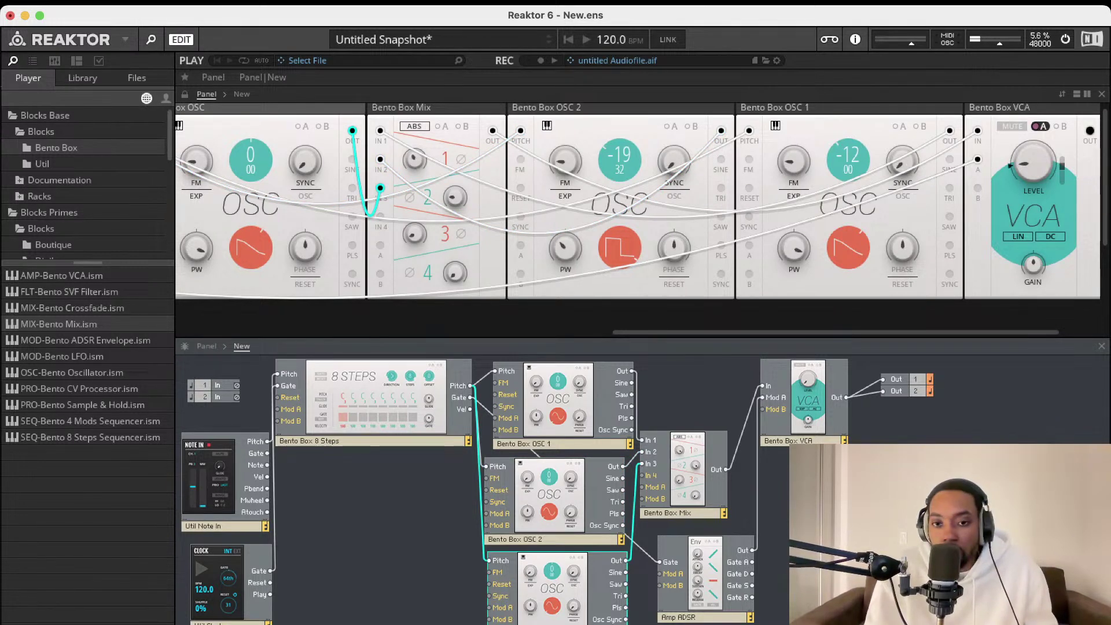
left_click(610, 451)
left_click_drag(547, 480, 552, 481)
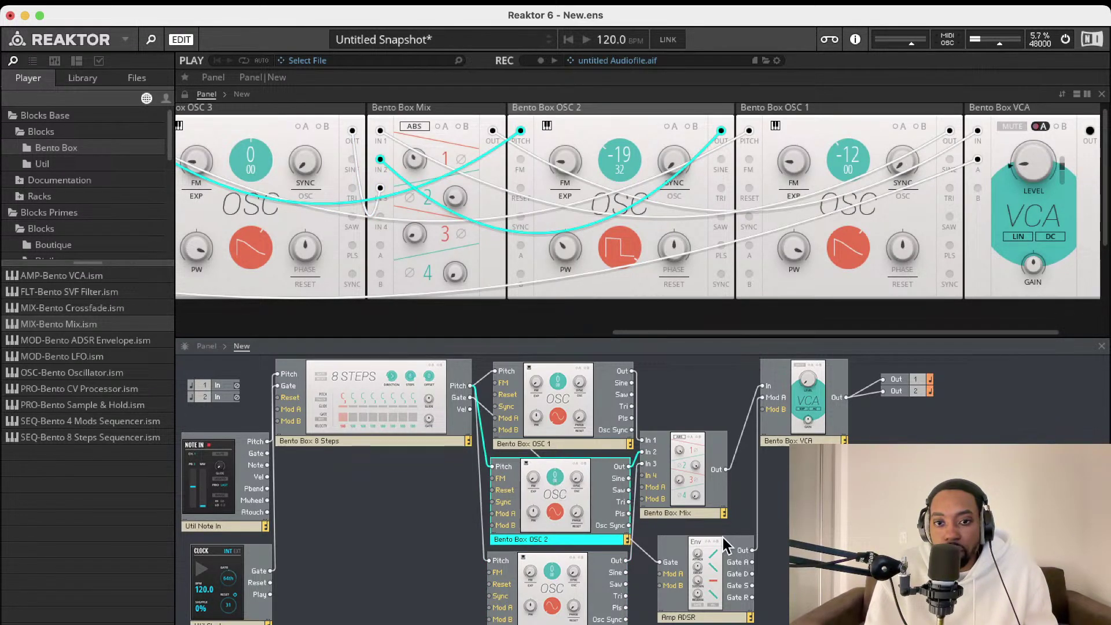
Move the Amp ADSR in the panel view from before the Clock to directly after the Bento Box Mix
scroll(614, 149, "left", 10)
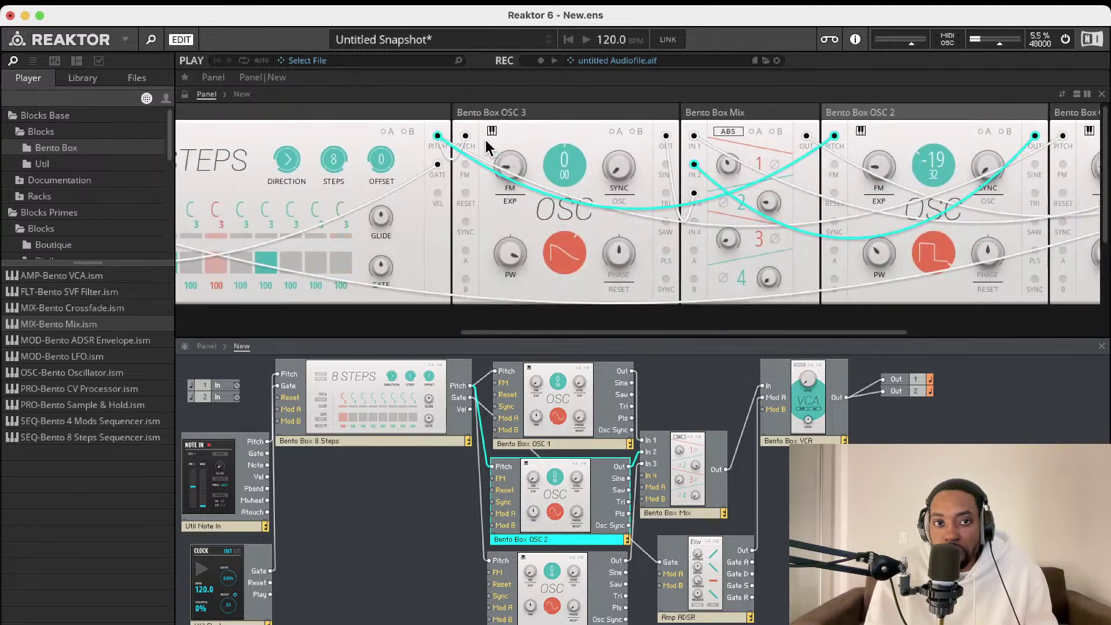
scroll(491, 148, "left", 10)
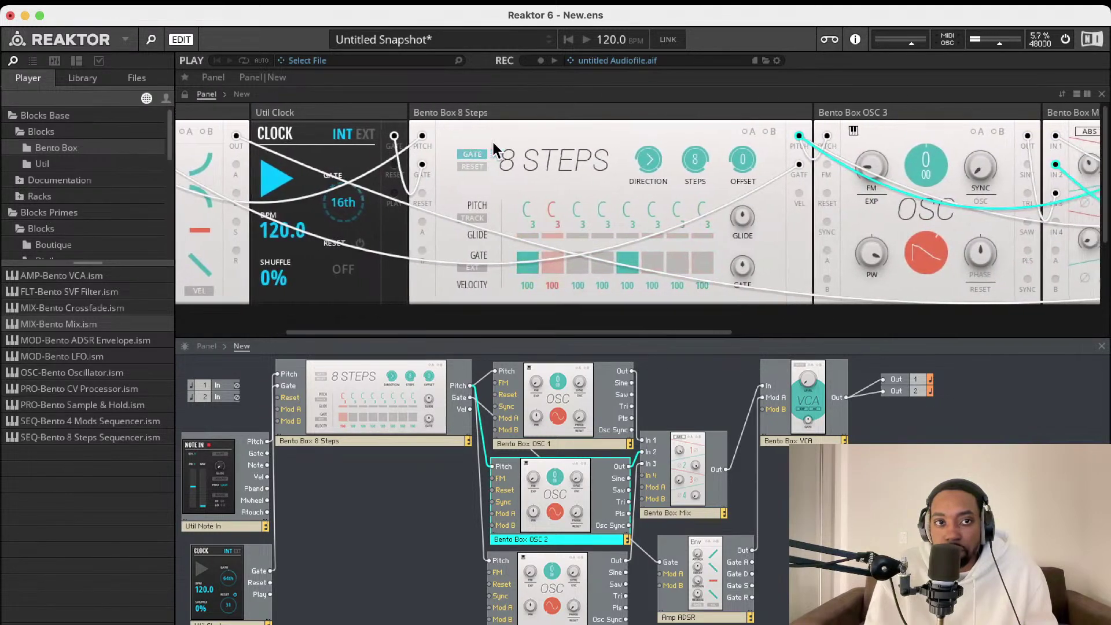
left_click_drag(369, 113, 1058, 133)
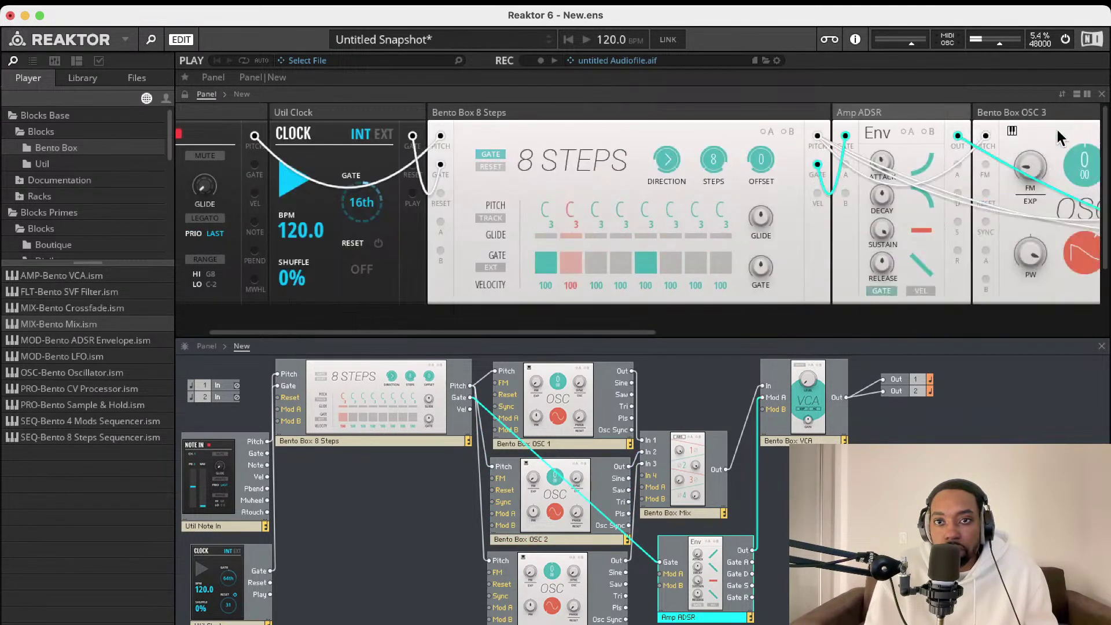
scroll(788, 133, "right", 10)
left_click_drag(473, 112, 983, 113)
scroll(592, 148, "right", 8)
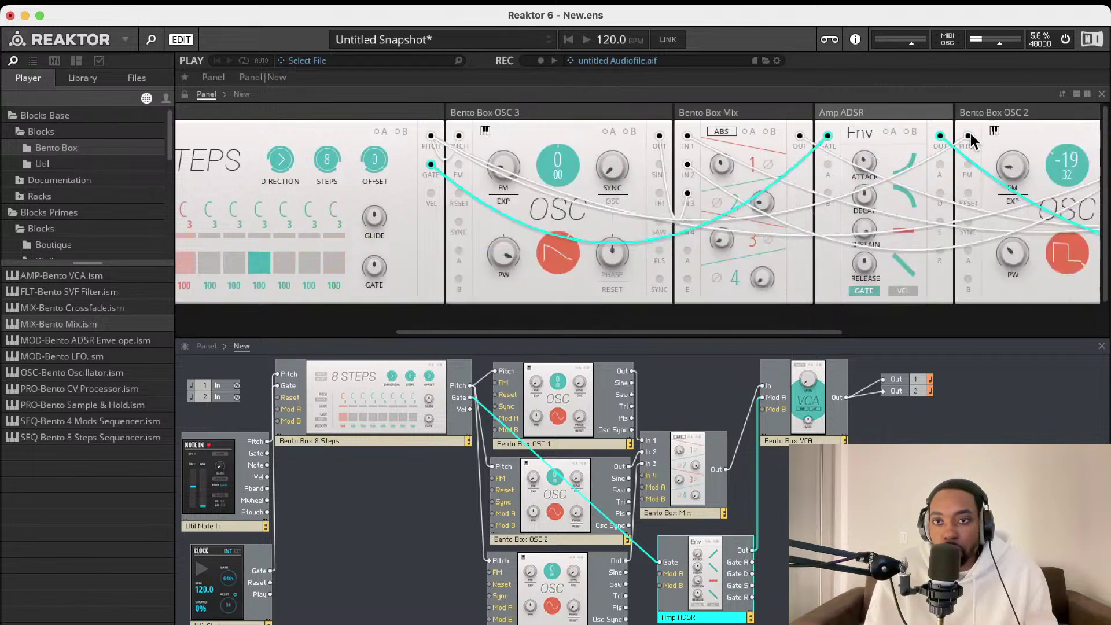
Move OSC 2 in the panel view to sit between the 8 Steps sequencer and OSC 3
left_click(488, 116)
scroll(694, 119, "right", 1)
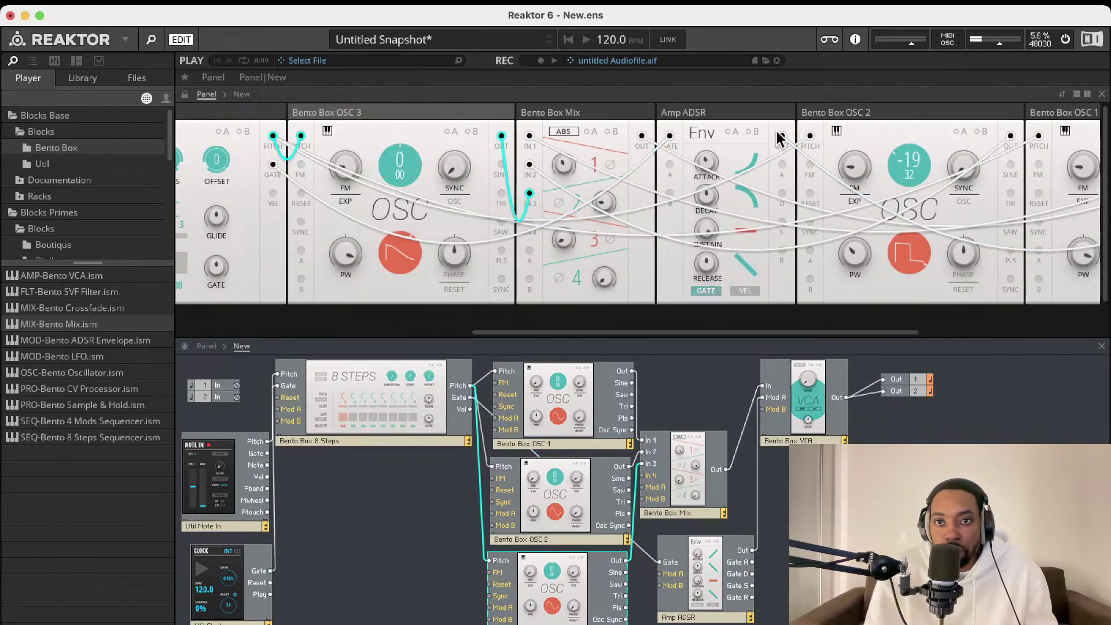
left_click(835, 116)
left_click_drag(833, 116, 254, 114)
scroll(510, 133, "left", 5)
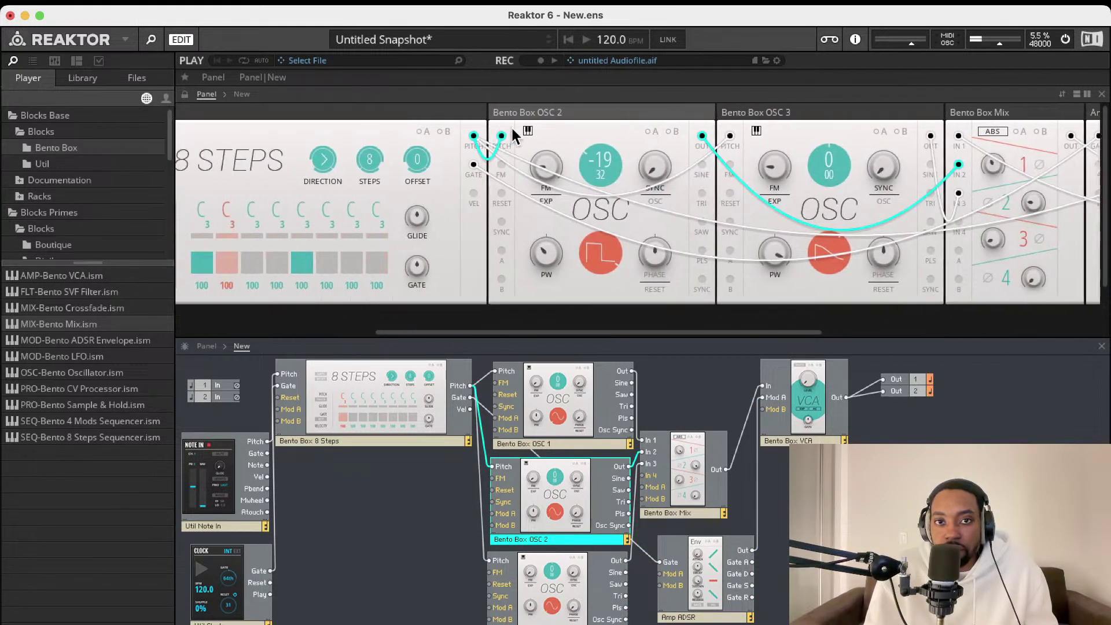
Move OSC 1 in the panel view to sit directly before OSC 2, after the 8 Steps sequencer
scroll(512, 136, "right", 4)
scroll(511, 135, "right", 7)
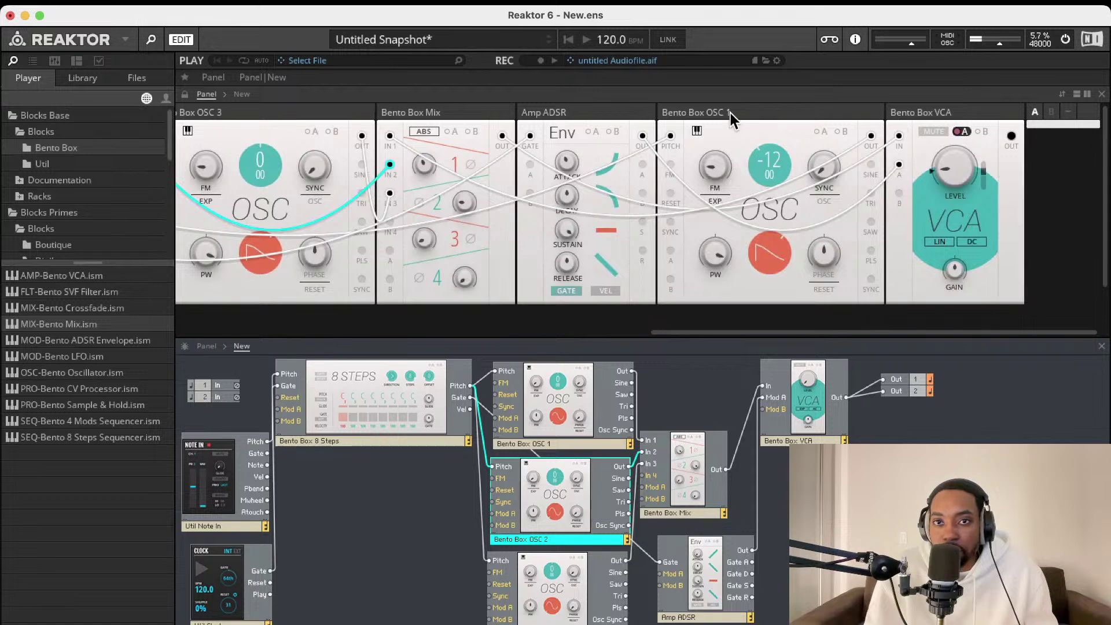
left_click_drag(732, 119, 354, 154)
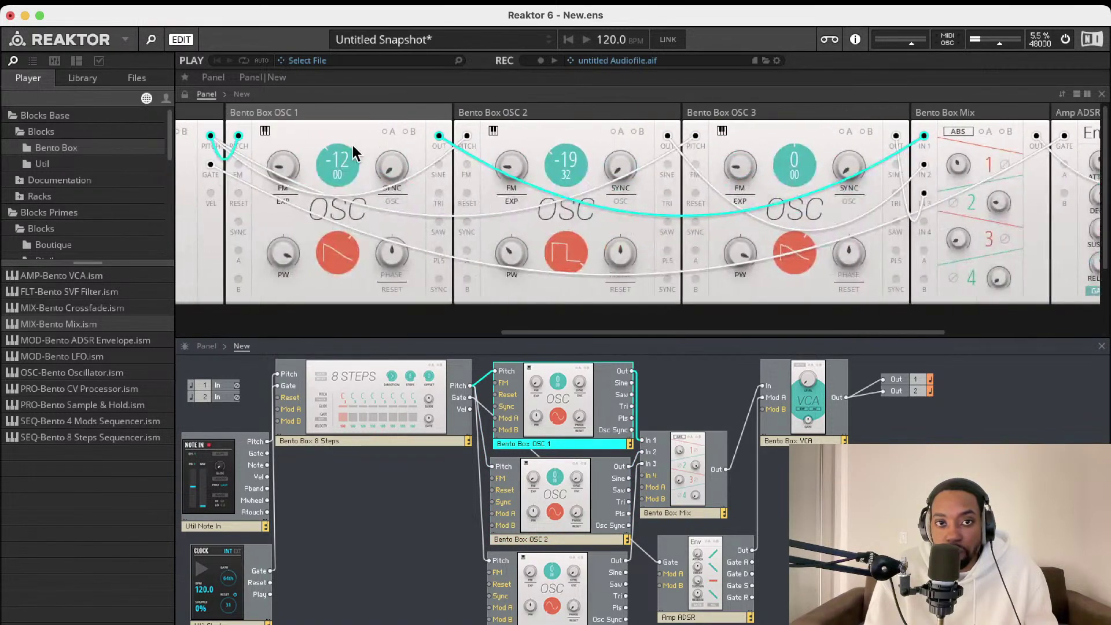
scroll(405, 147, "left", 10)
scroll(428, 149, "right", 3)
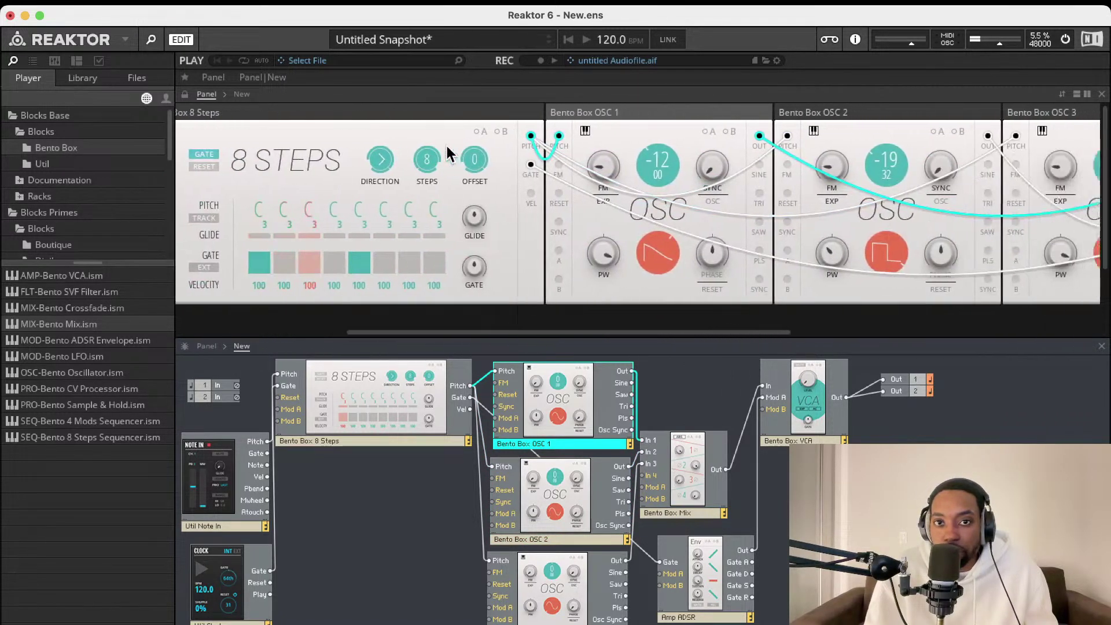
Shorten the Amp ADSR's decay and attack slightly
scroll(448, 155, "right", 10)
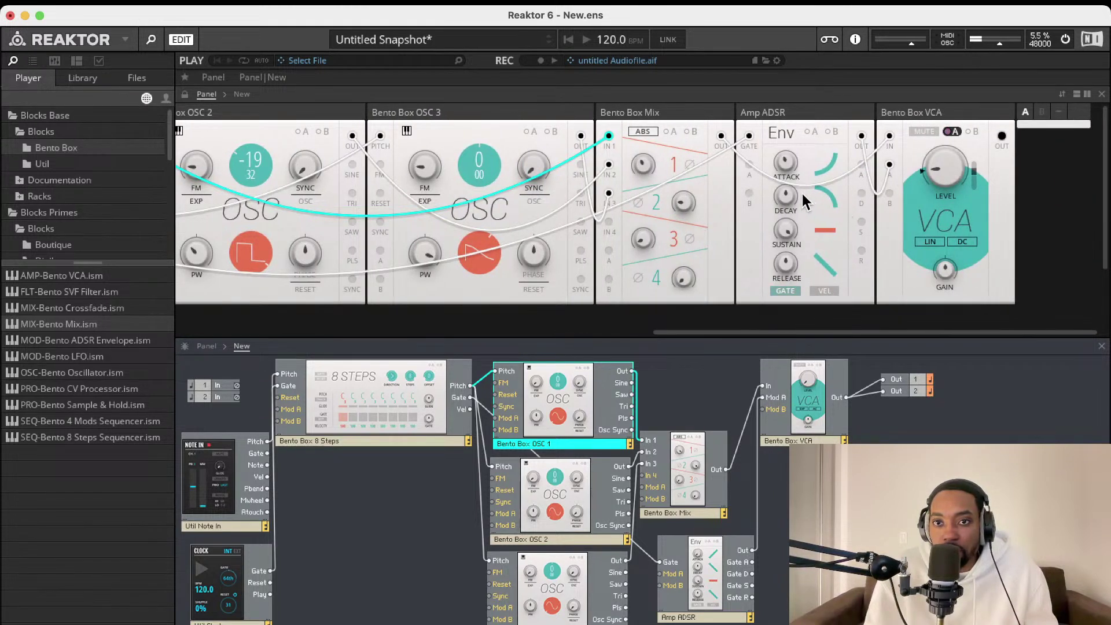
left_click_drag(785, 198, 784, 215)
left_click_drag(786, 162, 788, 177)
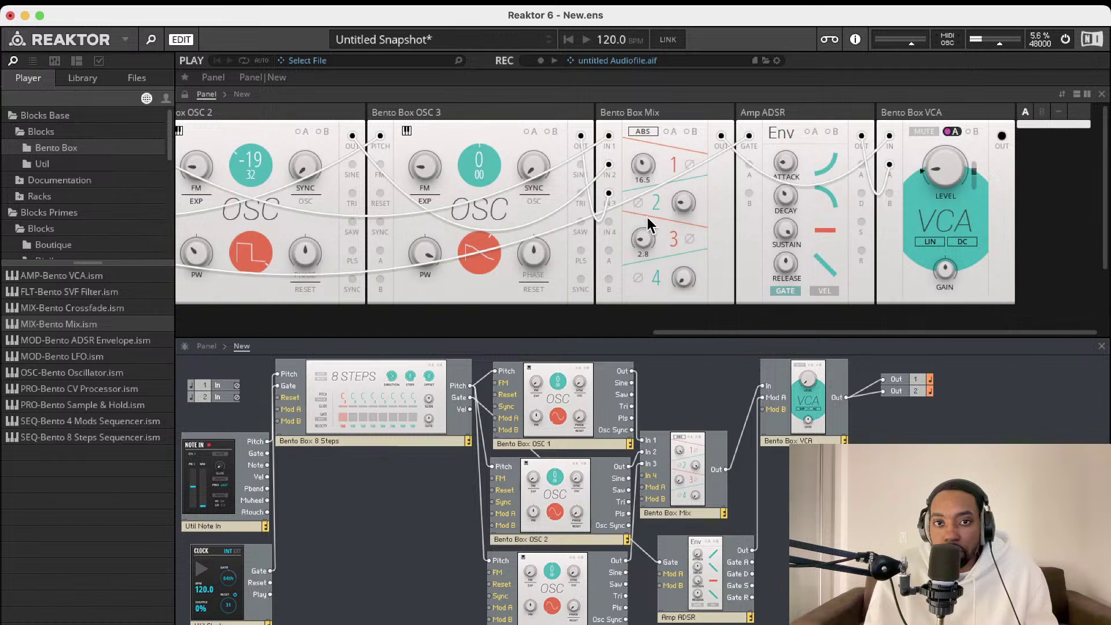
Tune OSC 3 to a pitch of 4.00 and lower OSC 2's pitch to -30.32
left_click_drag(469, 169, 478, 100)
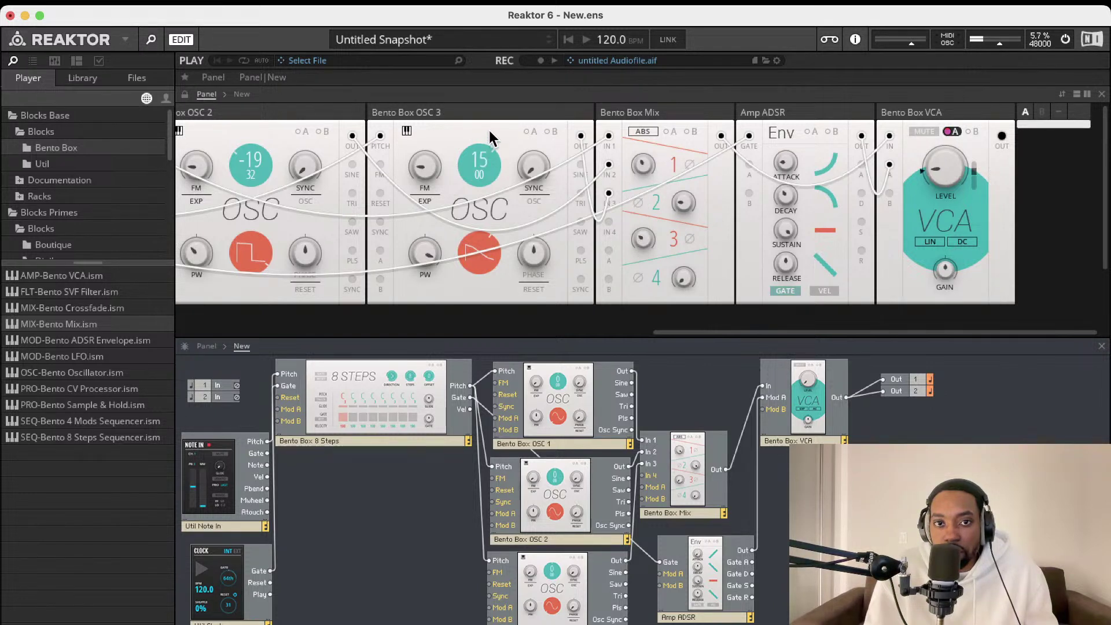
left_click_drag(491, 139, 483, 203)
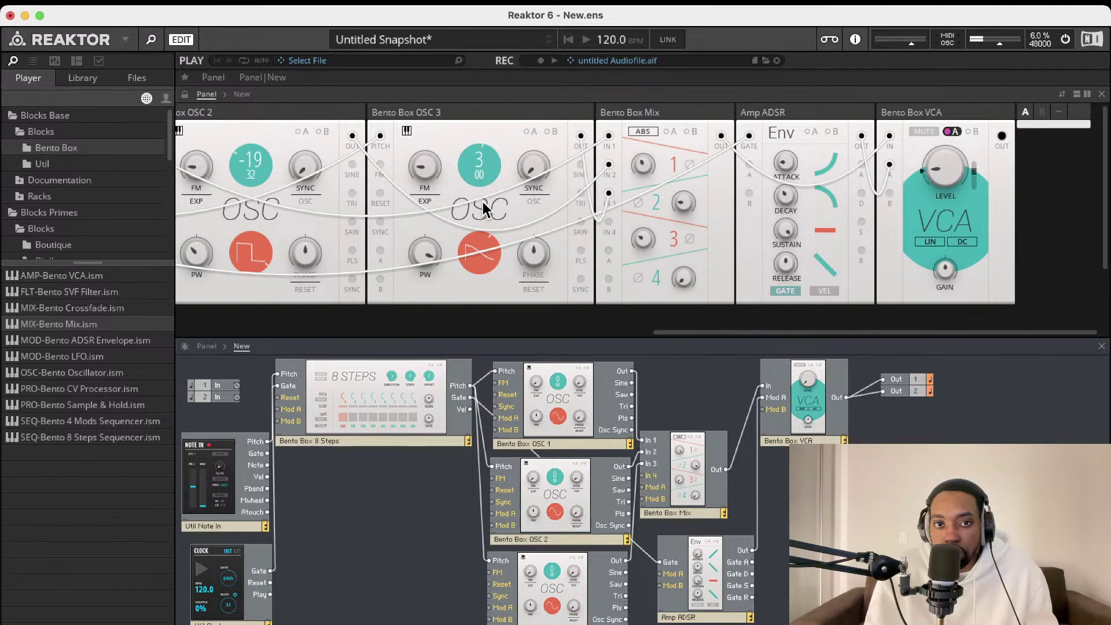
scroll(425, 178, "left", 3)
left_click_drag(349, 168, 340, 201)
scroll(498, 215, "left", 2)
Try different pitches on OSC 1 and set it to -24.00
scroll(499, 216, "left", 10)
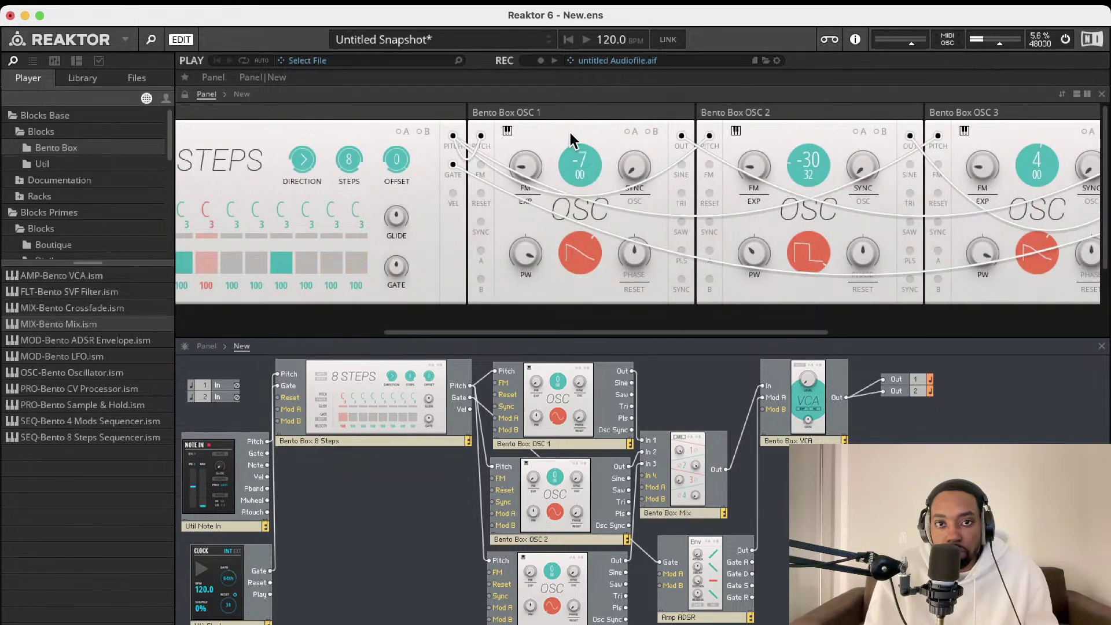
left_click_drag(564, 171, 594, 132)
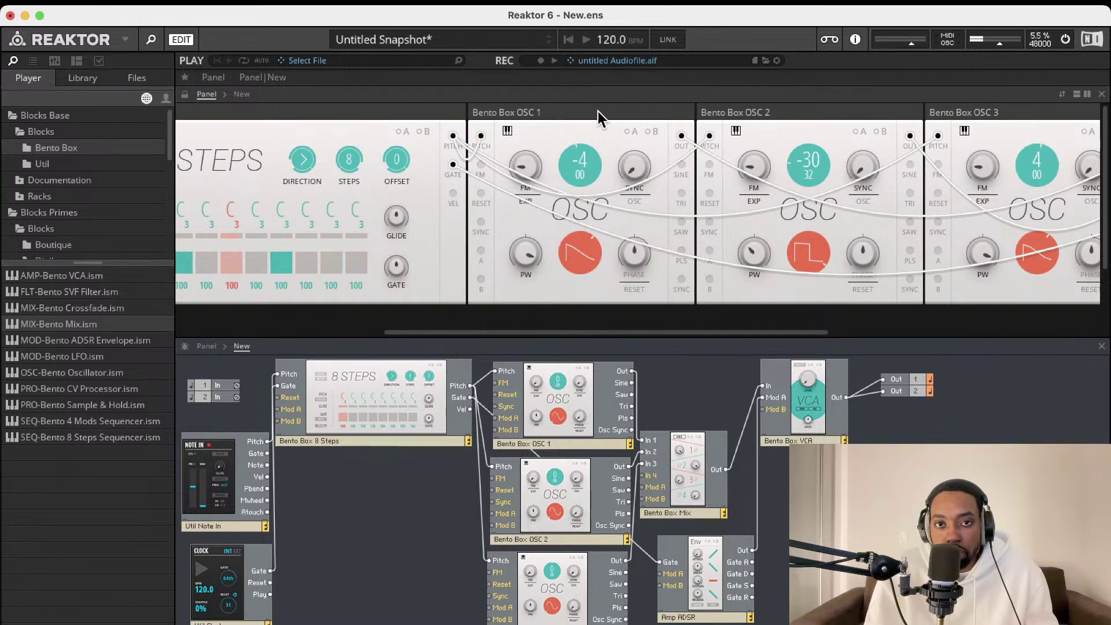
left_click_drag(600, 85, 568, 230)
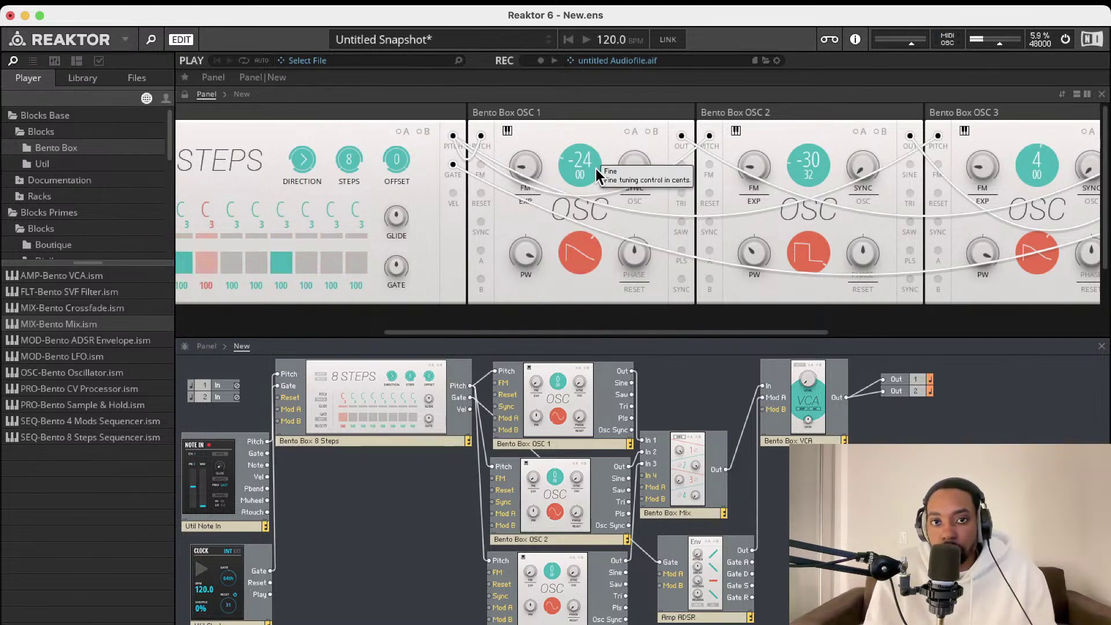
Set the sequencer's step 6 to G#3 and step 8 to G3, with both gates on and step 7's gate off
scroll(347, 263, "left", 2)
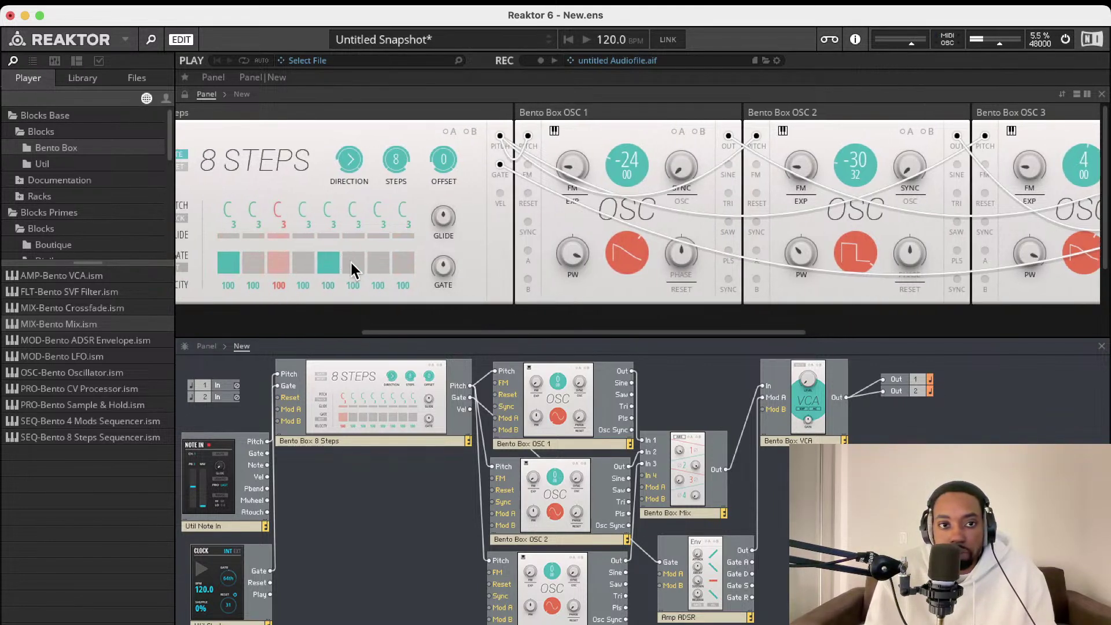
left_click_drag(354, 211, 401, 202)
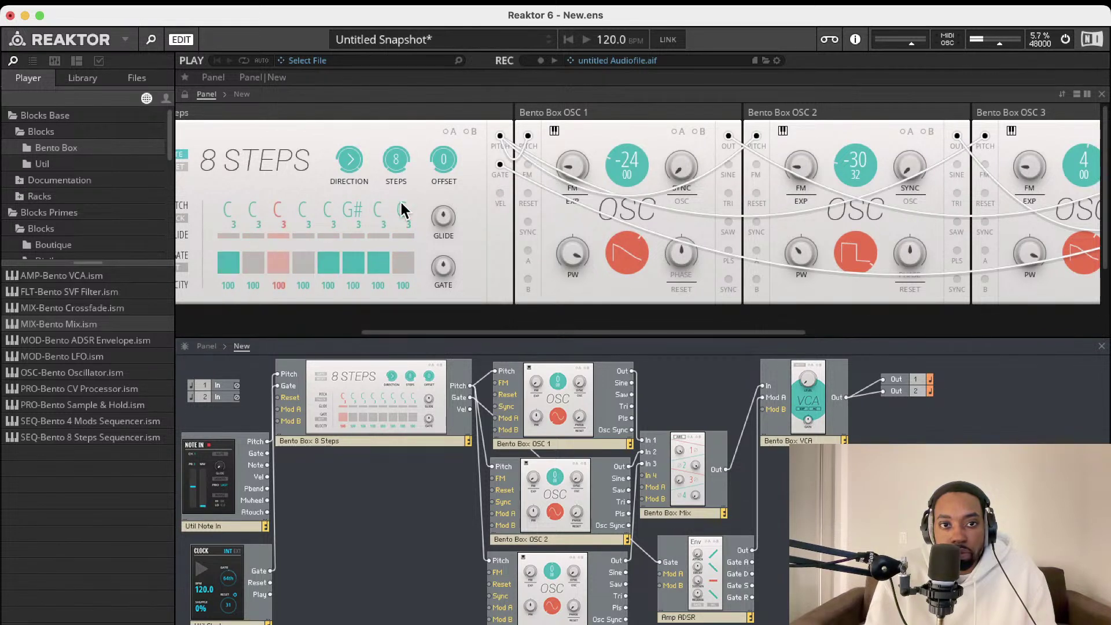
left_click(401, 265)
left_click(384, 269)
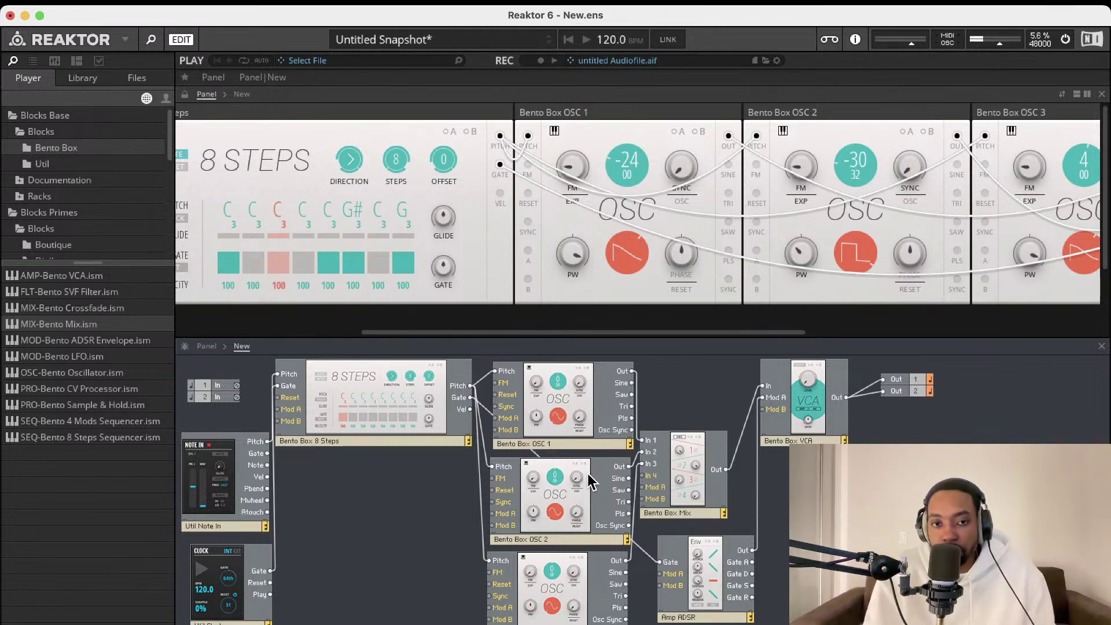
Tune OSC 3 to a pitch of 3.00 and switch it to a pulse wave with a pulse width of about 10
scroll(591, 184, "right", 10)
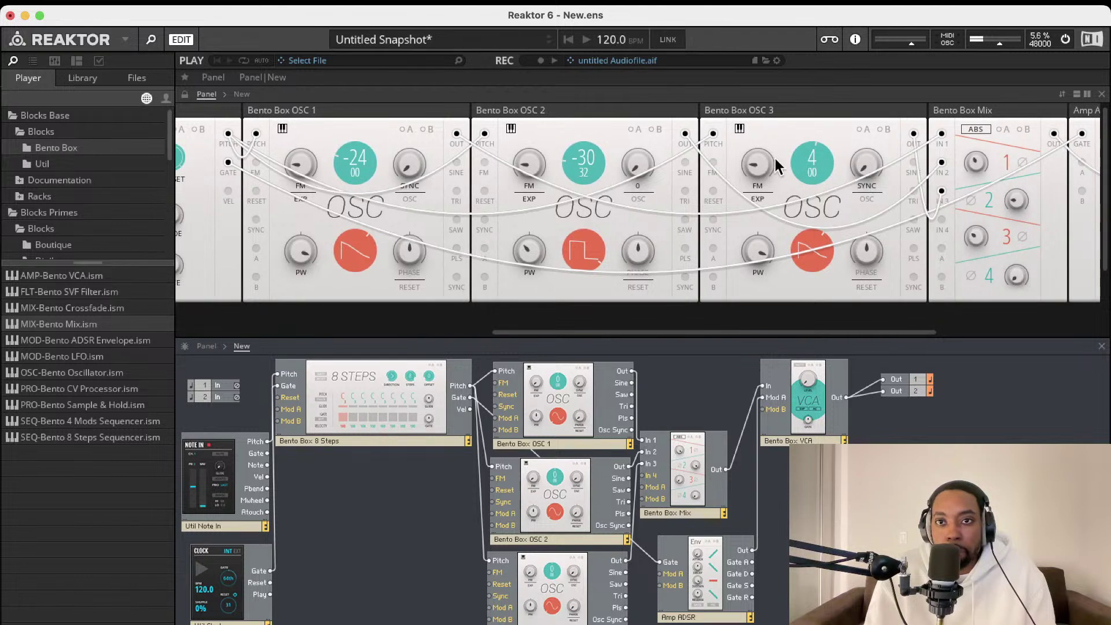
left_click_drag(806, 164, 772, 265)
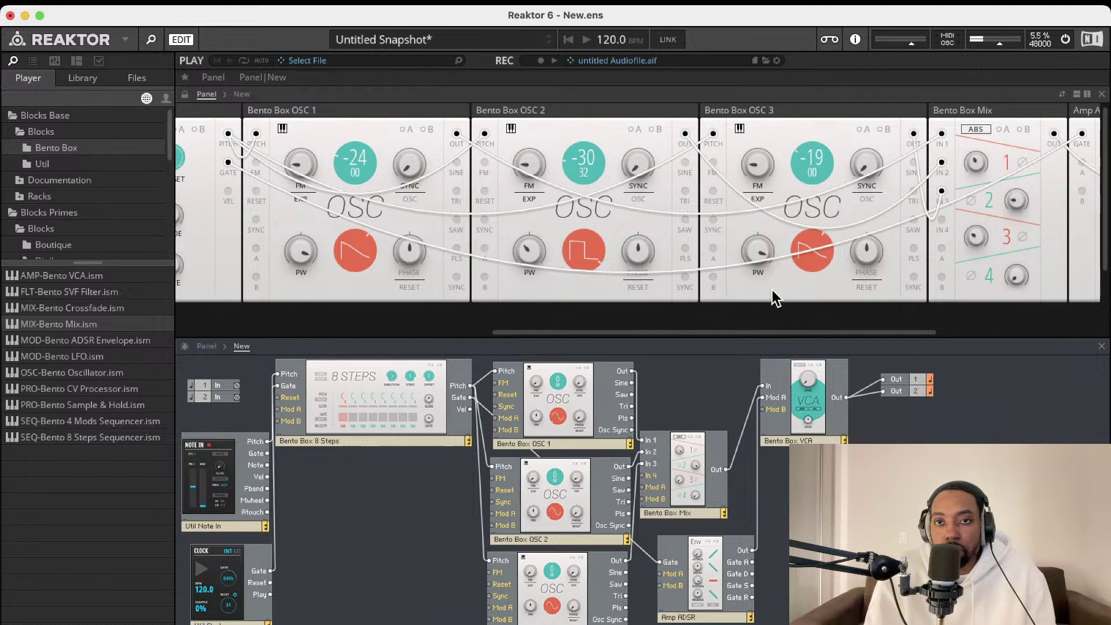
left_click_drag(782, 347, 777, 254)
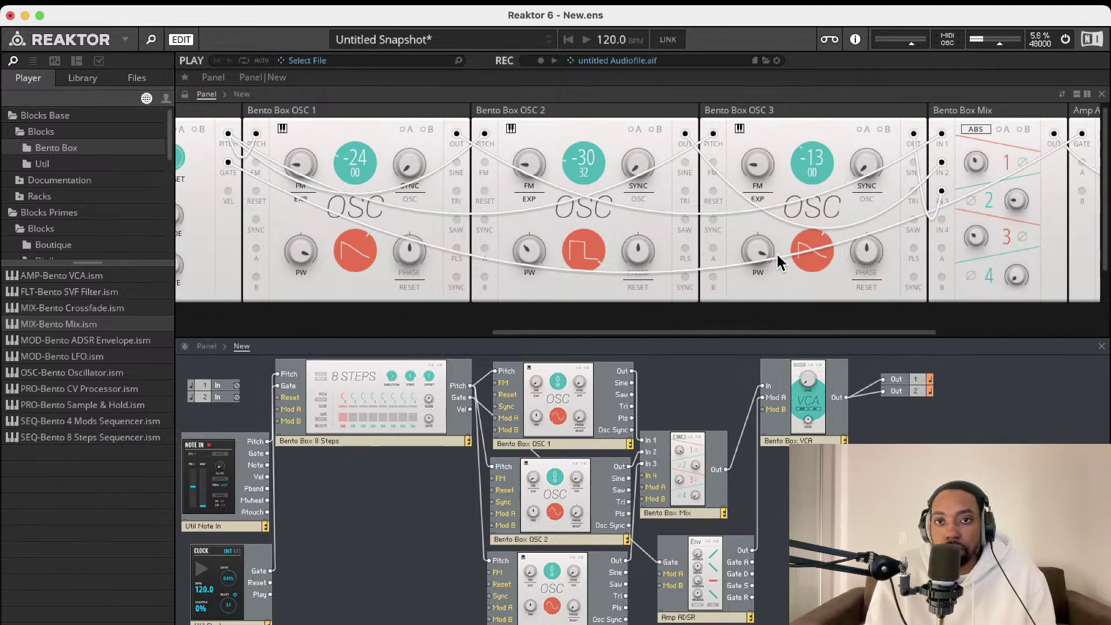
left_click_drag(779, 189, 776, 158)
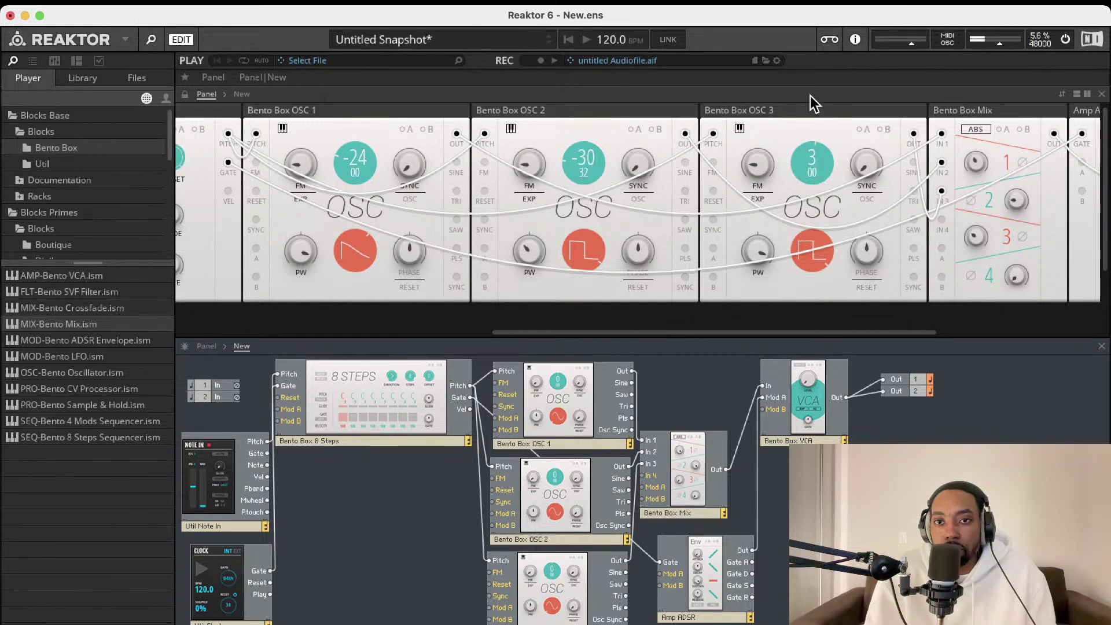
left_click_drag(771, 246, 756, 319)
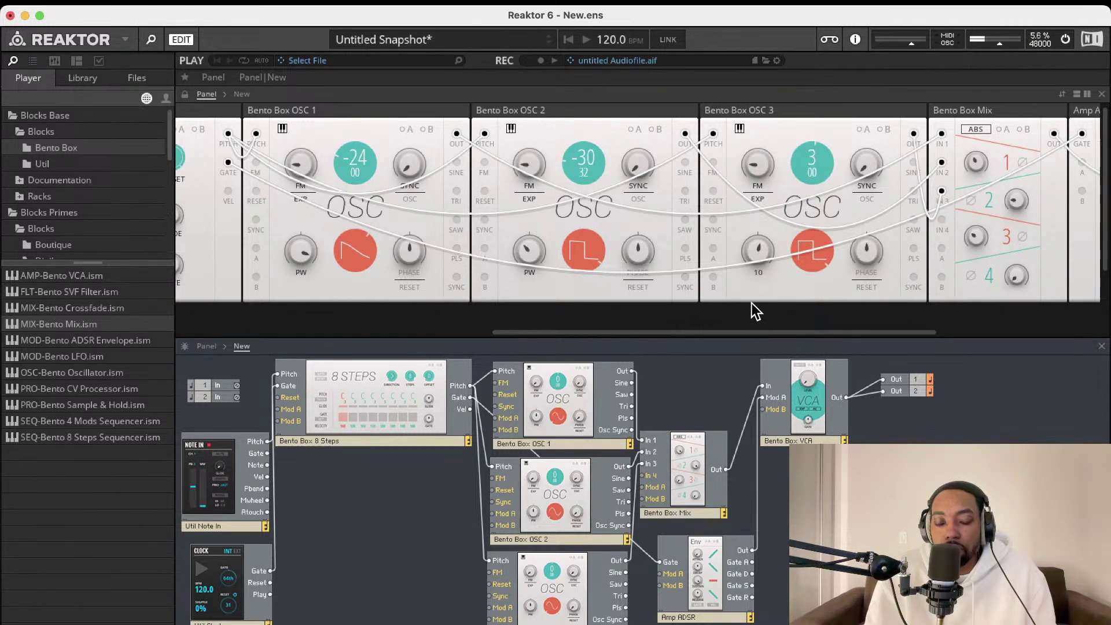
scroll(335, 277, "left", 5)
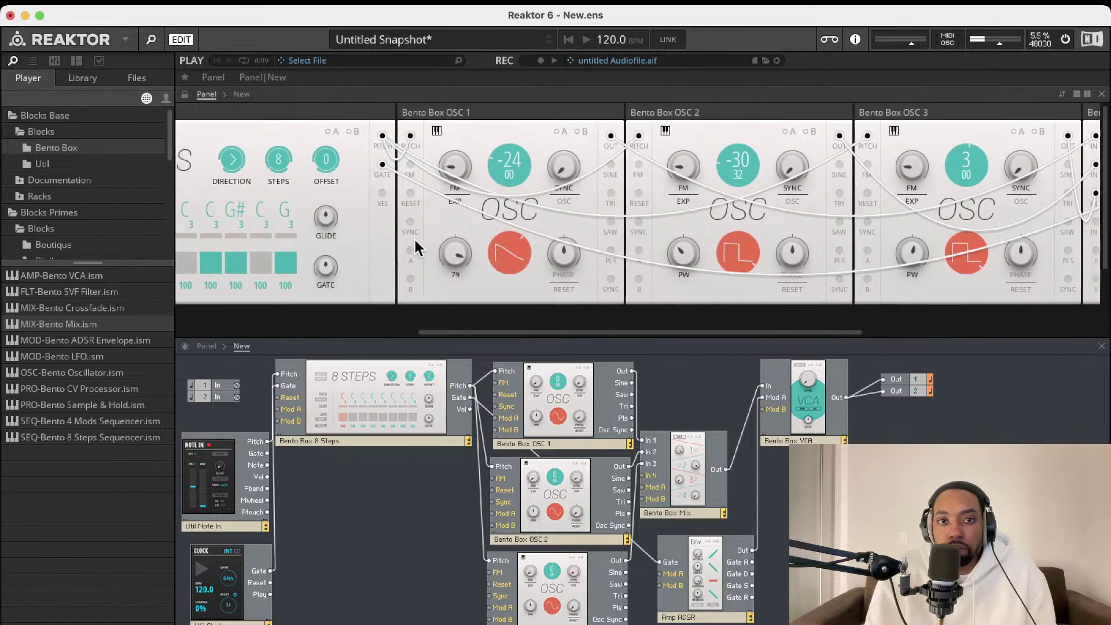
scroll(409, 241, "right", 10)
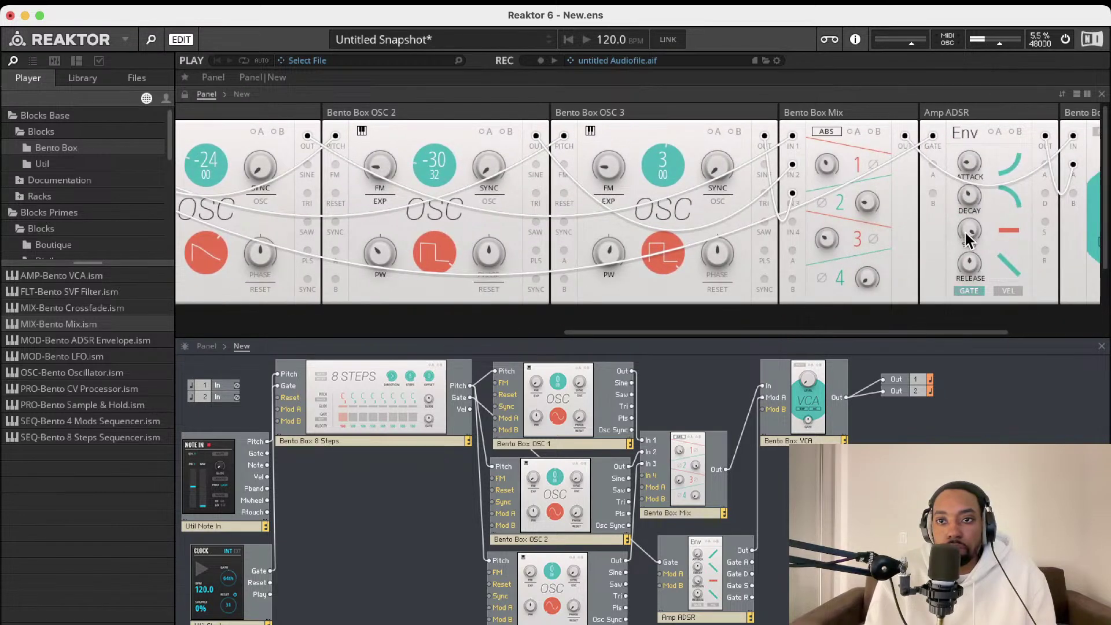
Fine-tune the attack of the Amp ADSR envelope
left_click_drag(972, 149, 971, 156)
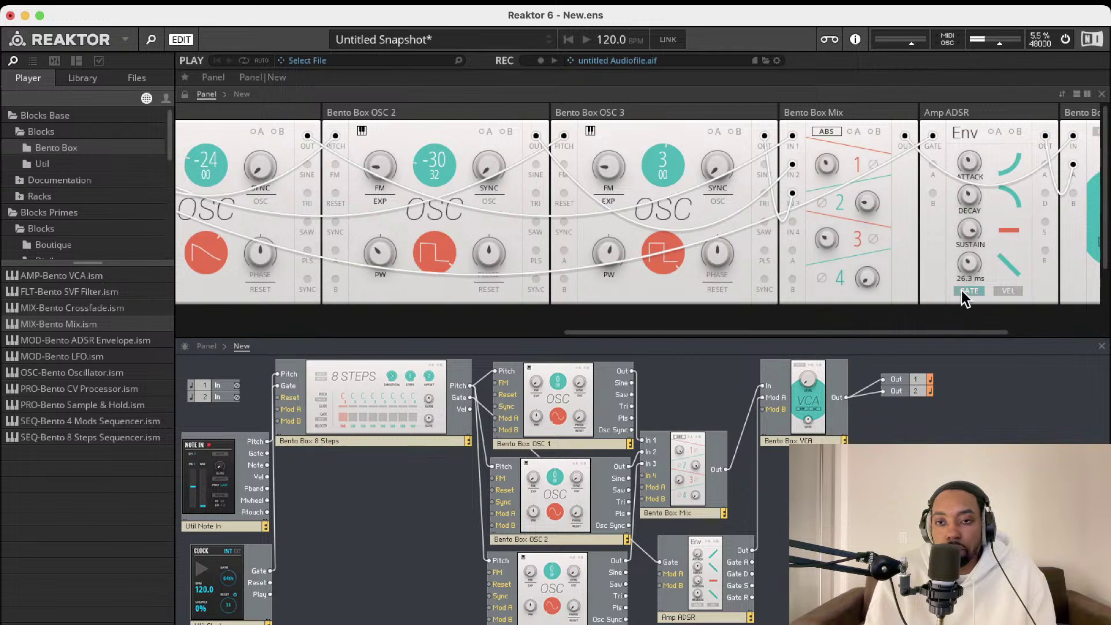
scroll(957, 261, "right", 5)
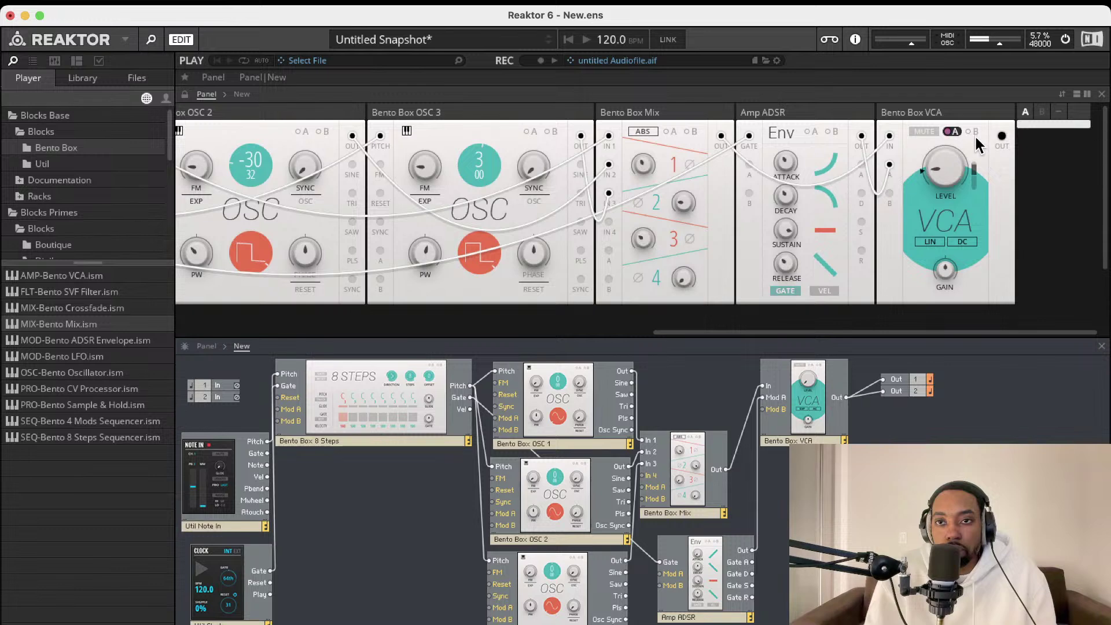
scroll(697, 179, "left", 13)
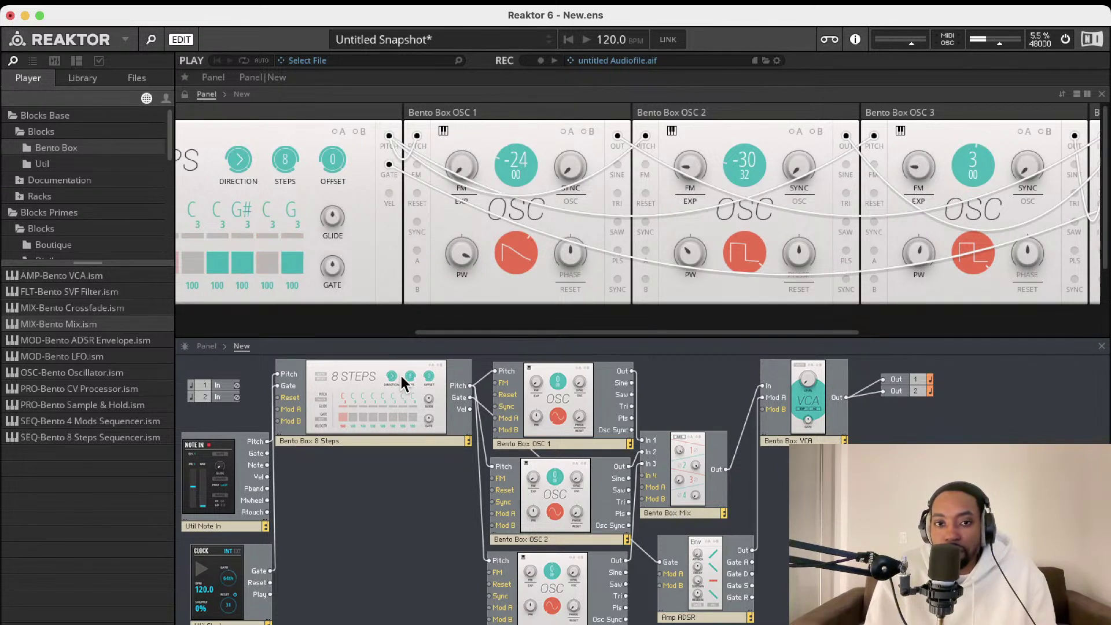
Duplicate Bento Box OSC 1 above the 8 Steps block and wire the copy's Osc Sync output to the original oscillator's Sync input
left_click(551, 396)
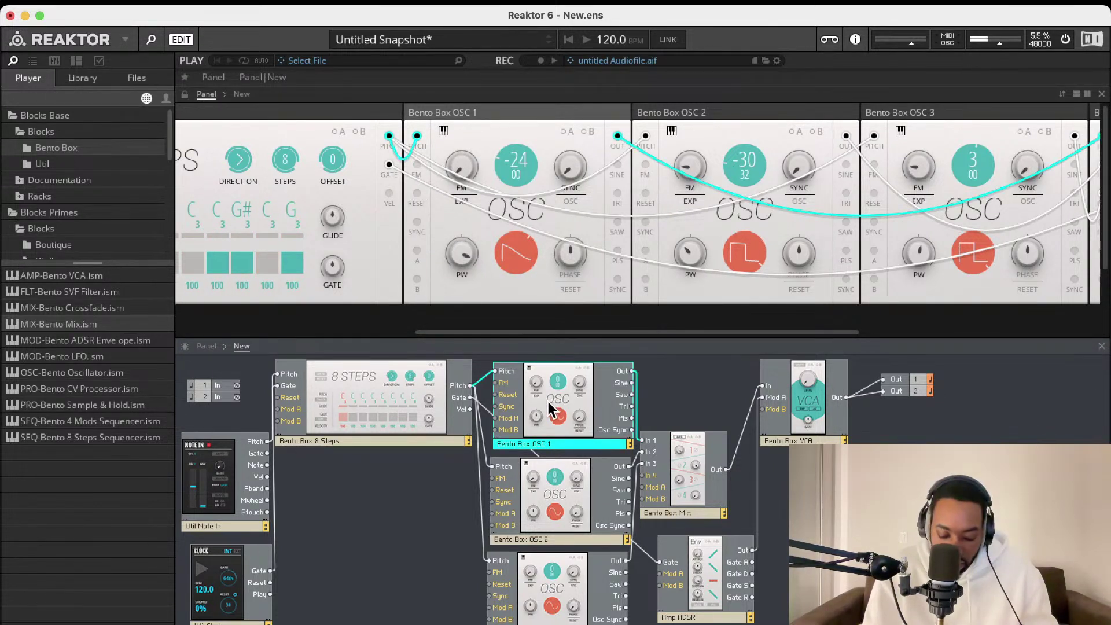
mouse_move(546, 401)
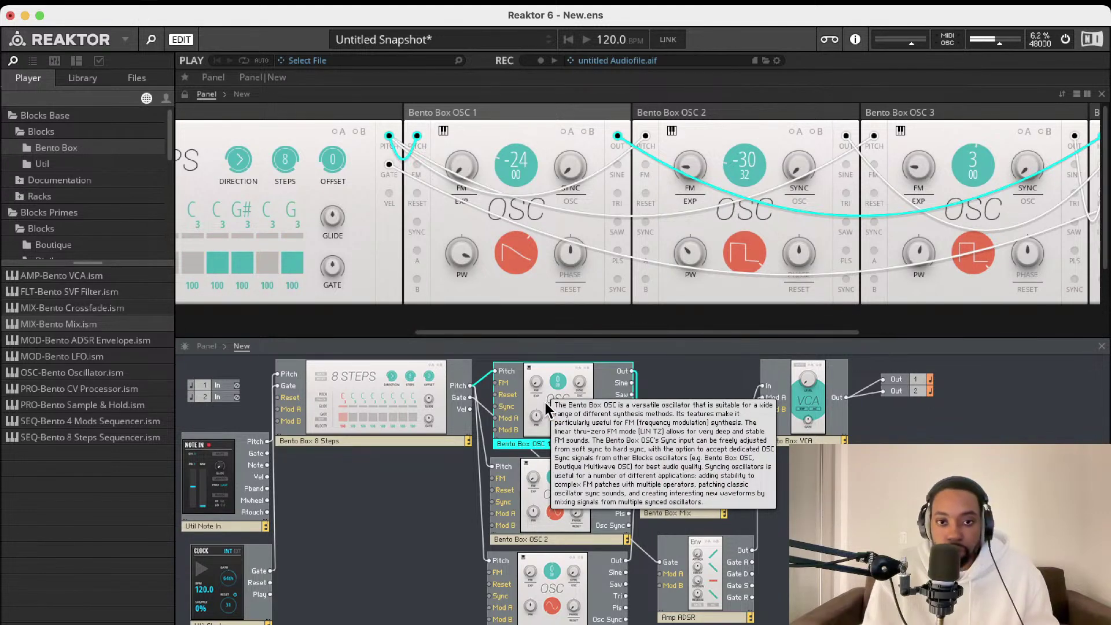
key("super+d")
left_click_drag(532, 397, 482, 325)
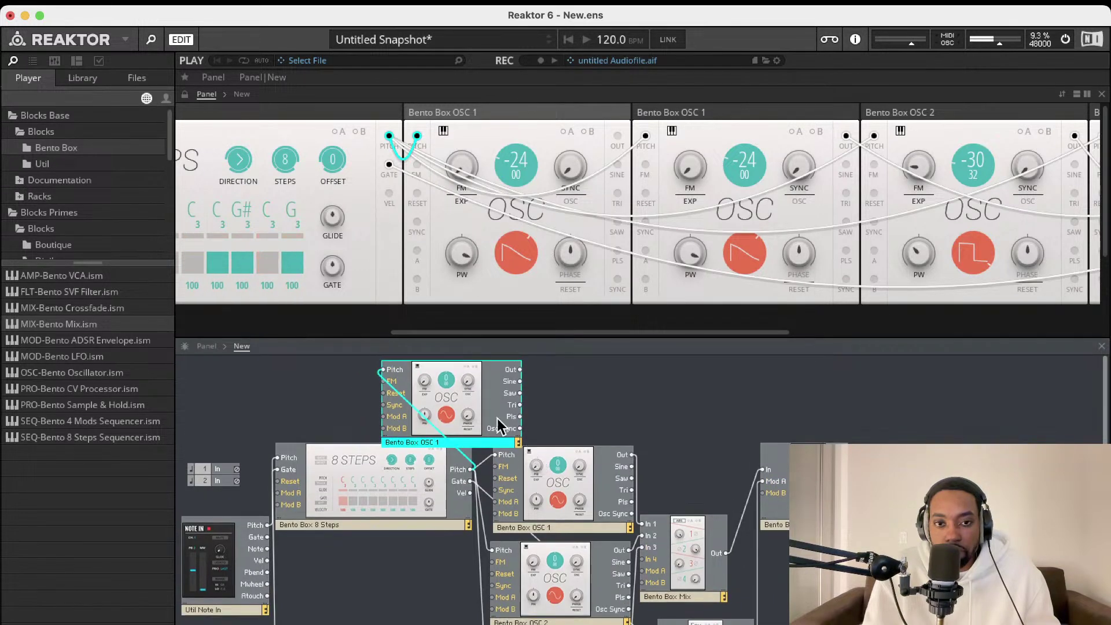
mouse_move(474, 383)
left_mouse_down()
mouse_move(495, 379)
mouse_move(494, 400)
mouse_move(471, 395)
left_mouse_up()
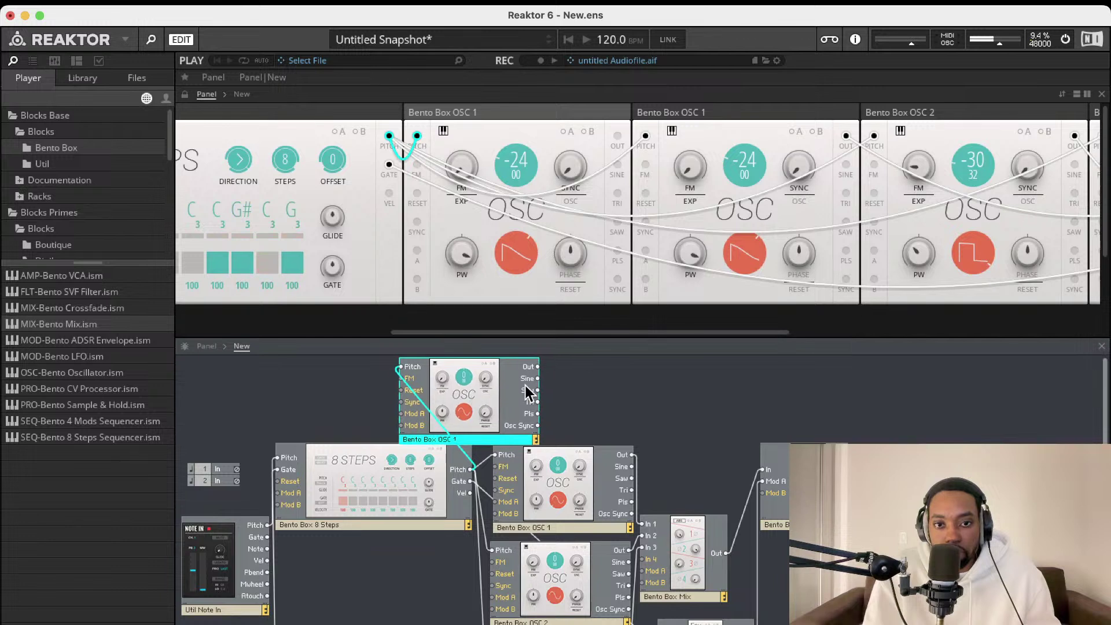
left_click_drag(538, 368, 504, 490)
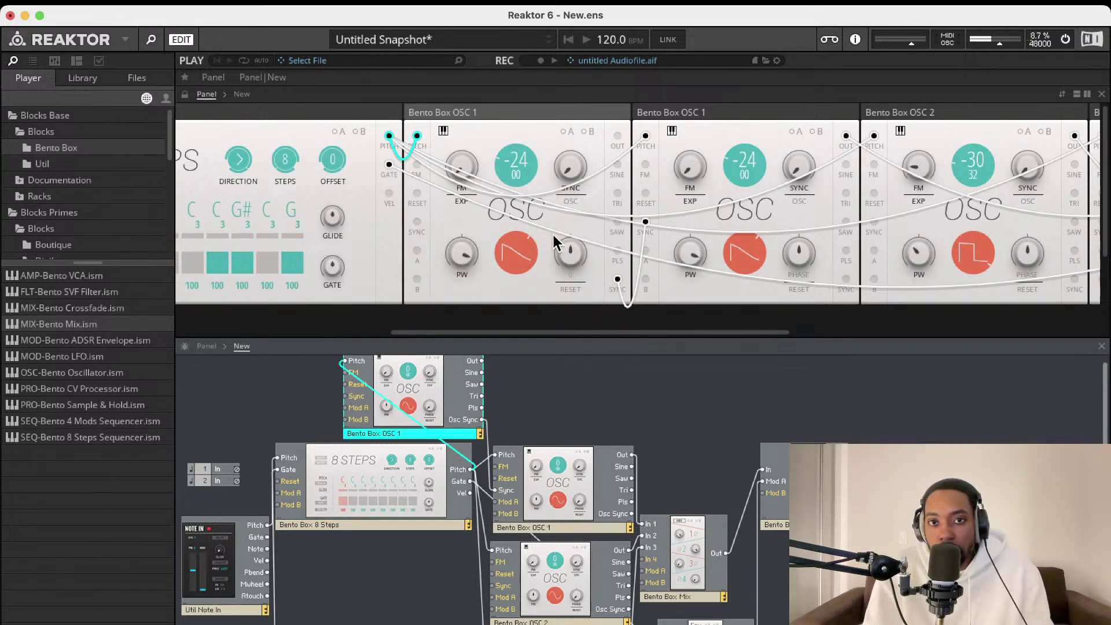
Rename the duplicated oscillator as "Carrier OSC"
double_click(375, 439)
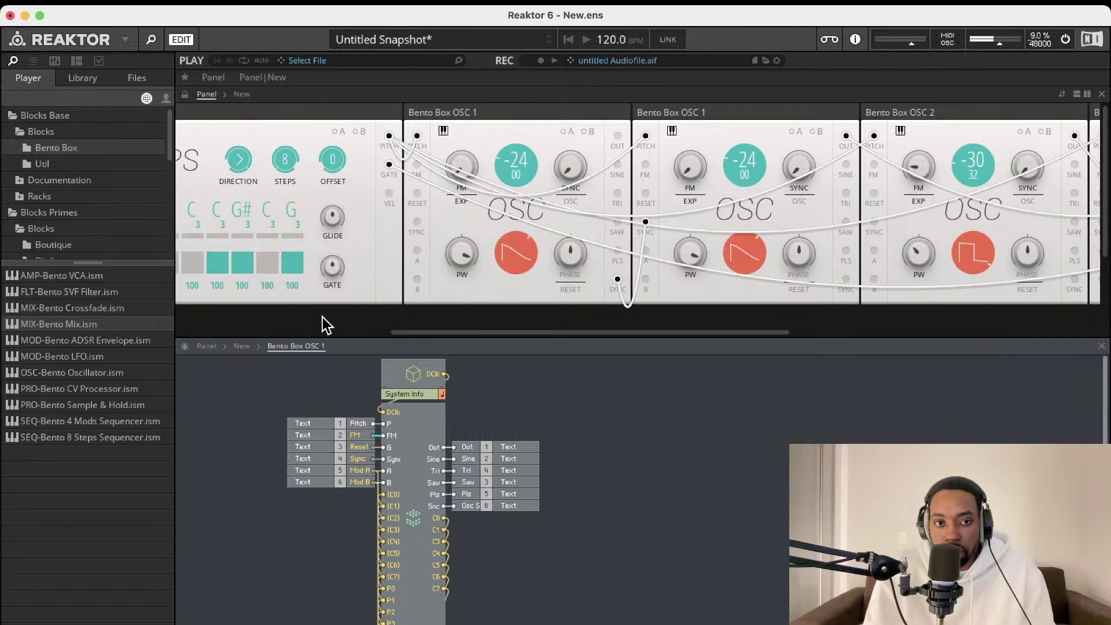
left_click(241, 346)
left_click(379, 439)
left_click(379, 439)
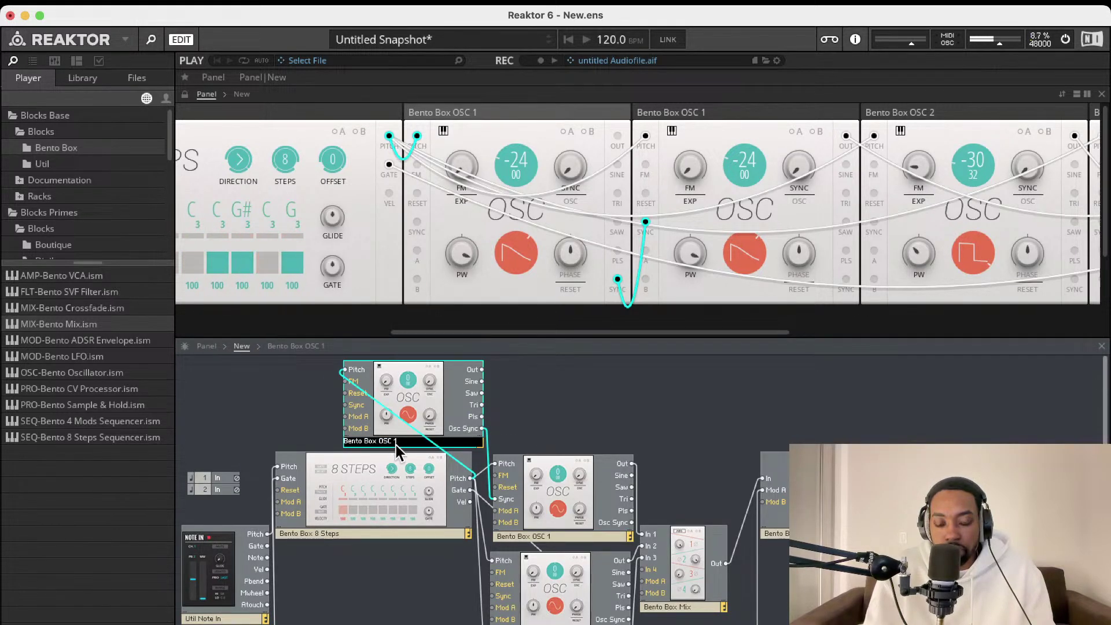
mouse_move(396, 445)
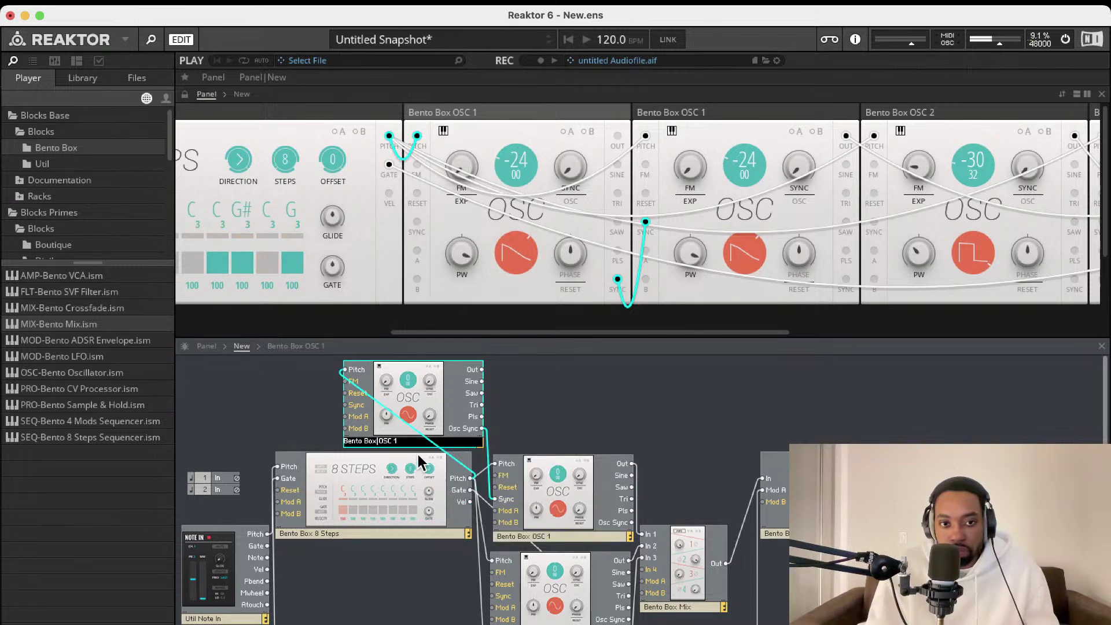
key("BackSpace")
key("BackSpace")
key("BackSpace")
key("BackSpace")
key("BackSpace")
key("BackSpace")
key("BackSpace")
key("BackSpace")
key("BackSpace")
key("BackSpace")
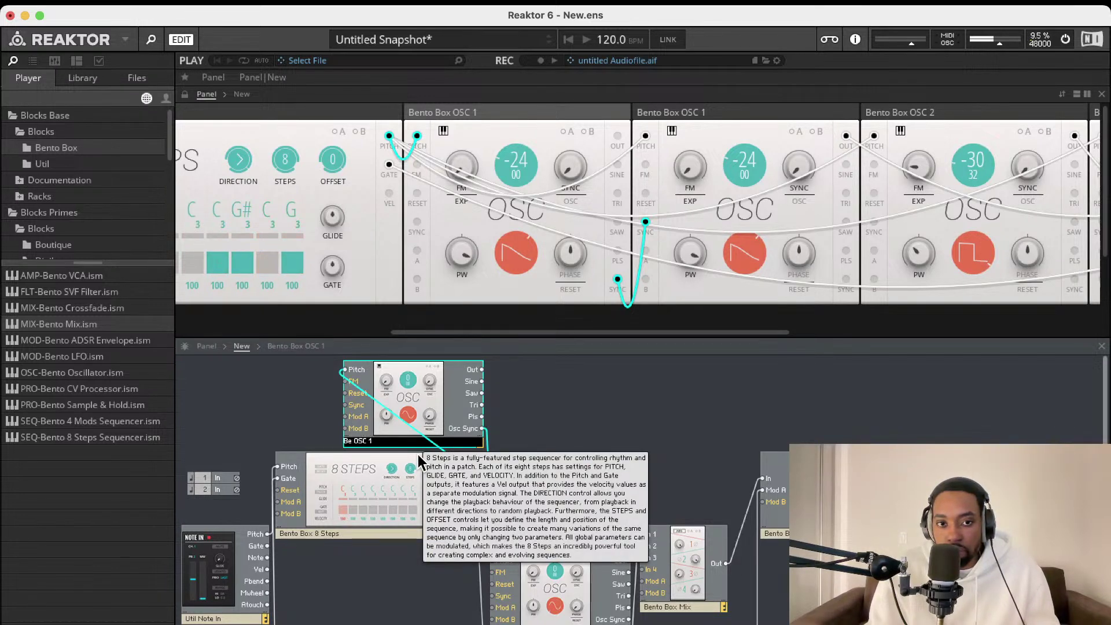
type("Carrier")
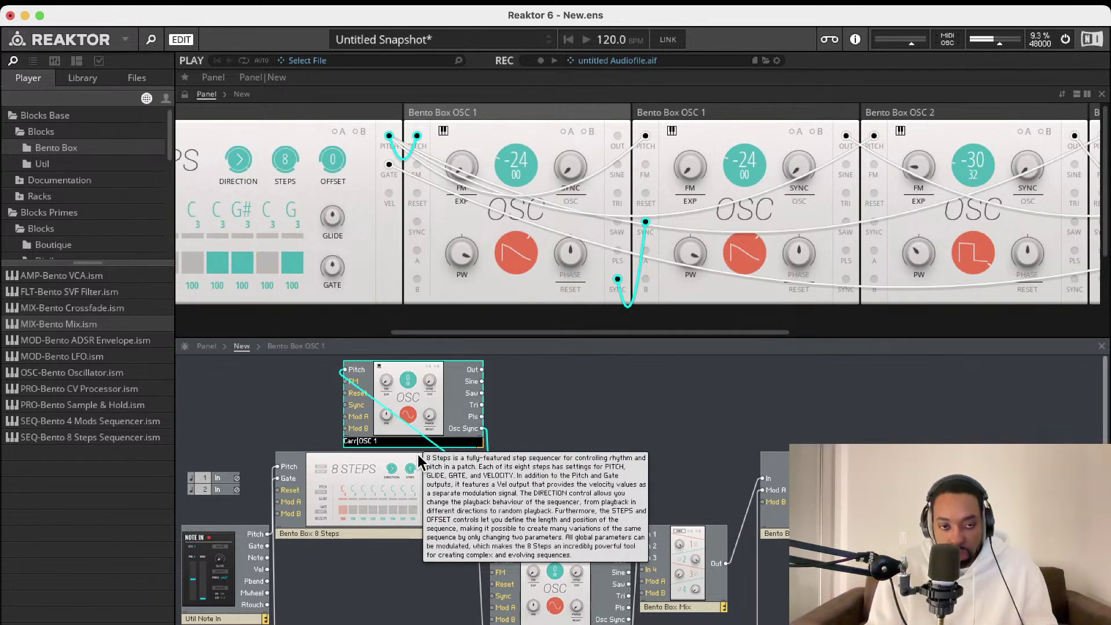
left_click(396, 442)
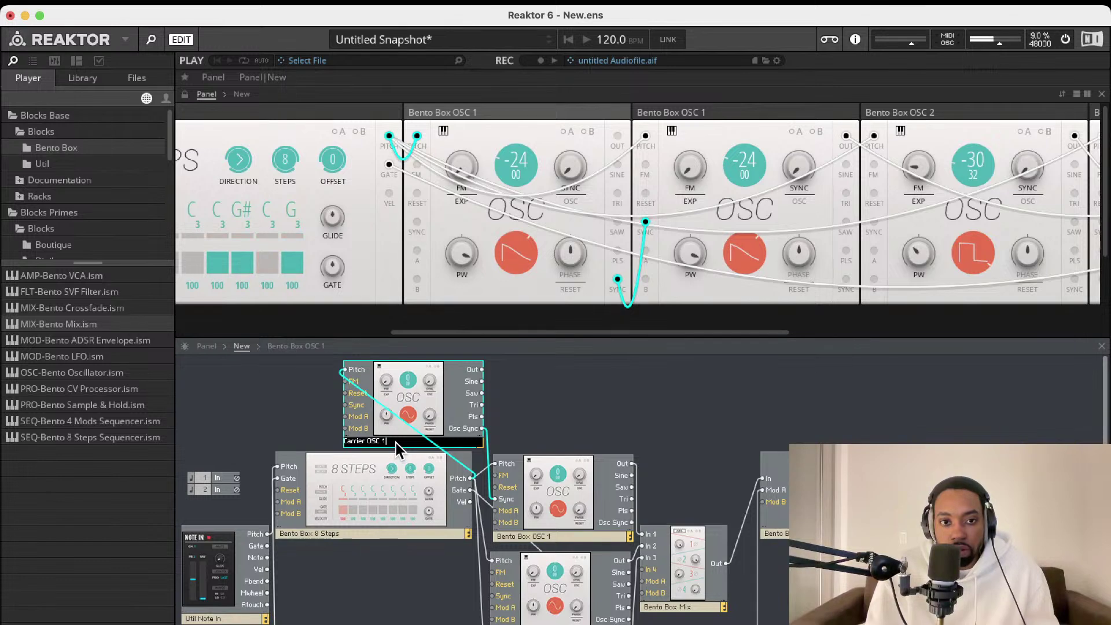
key("BackSpace")
key("BackSpace")
key("Return")
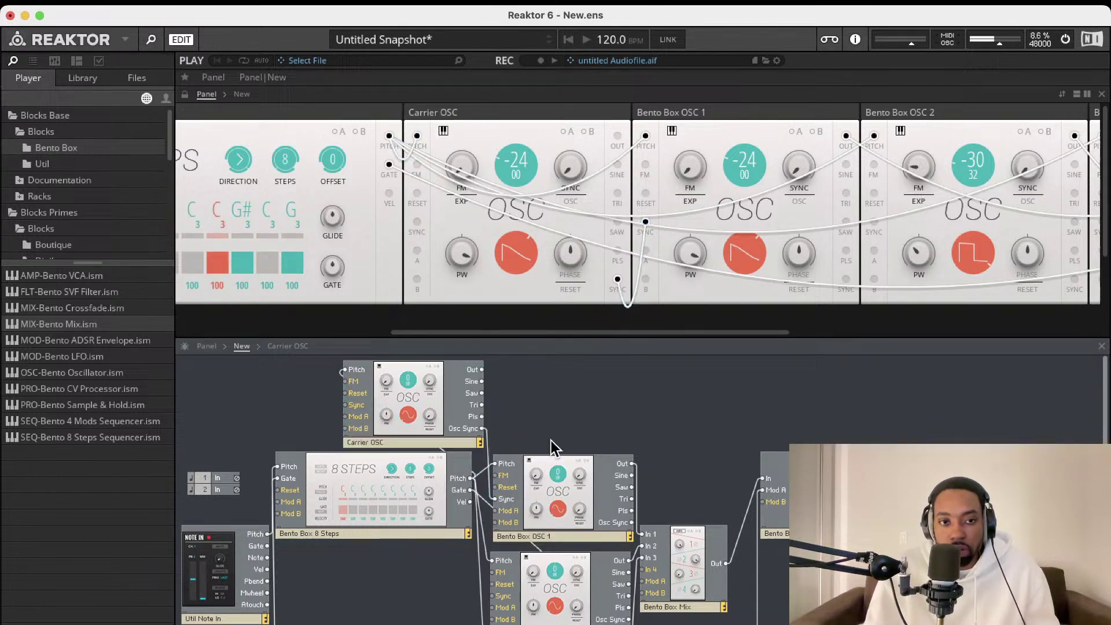
Prefix the original OSC 1 block's name with "modulator" so it reads "modulatorBento Box OSC 1"
double_click(514, 535)
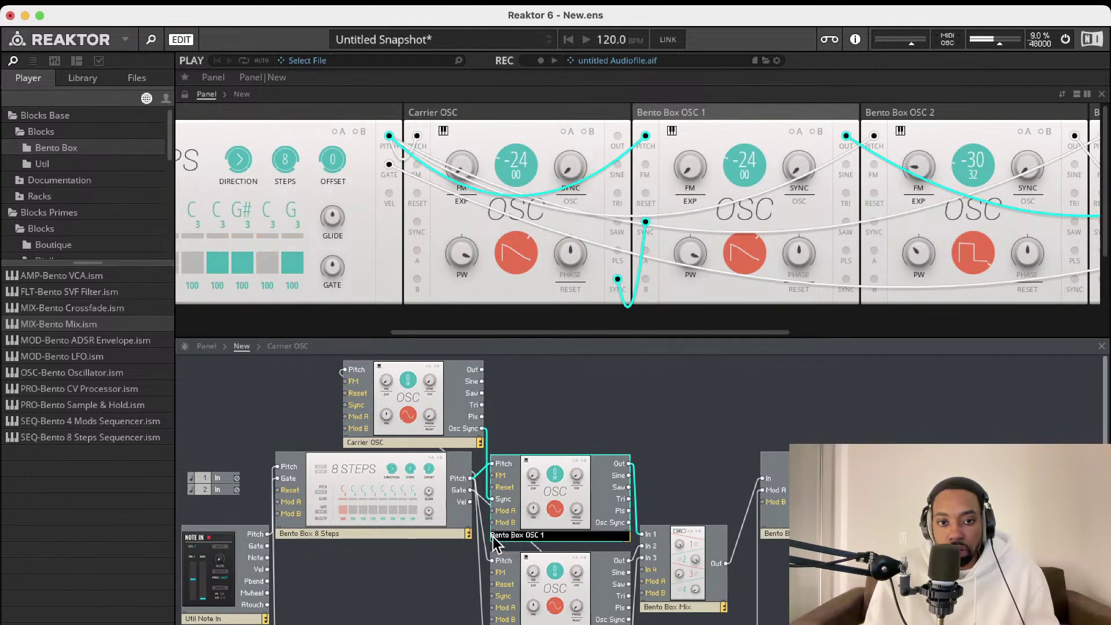
type("modulator")
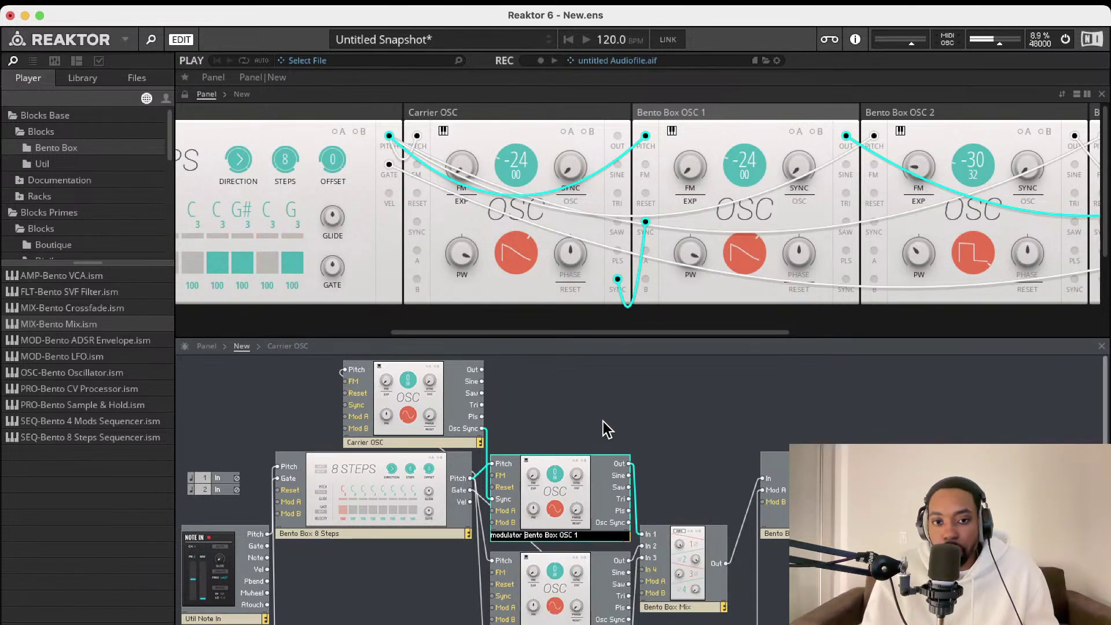
key("BackSpace")
key("BackSpace")
key("BackSpace")
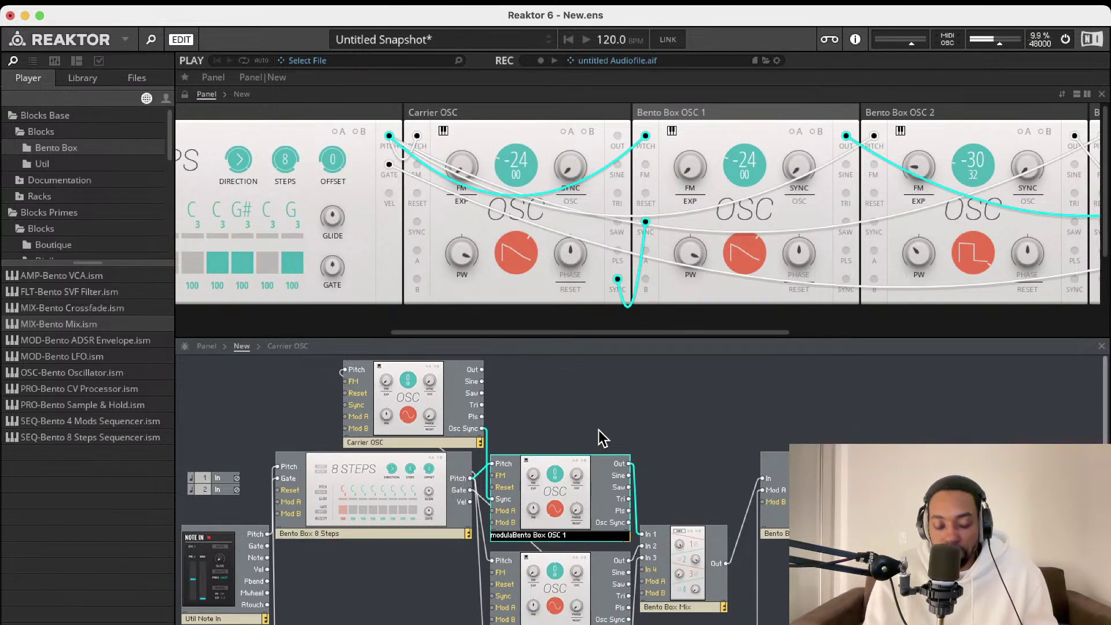
type("or")
left_click(564, 432)
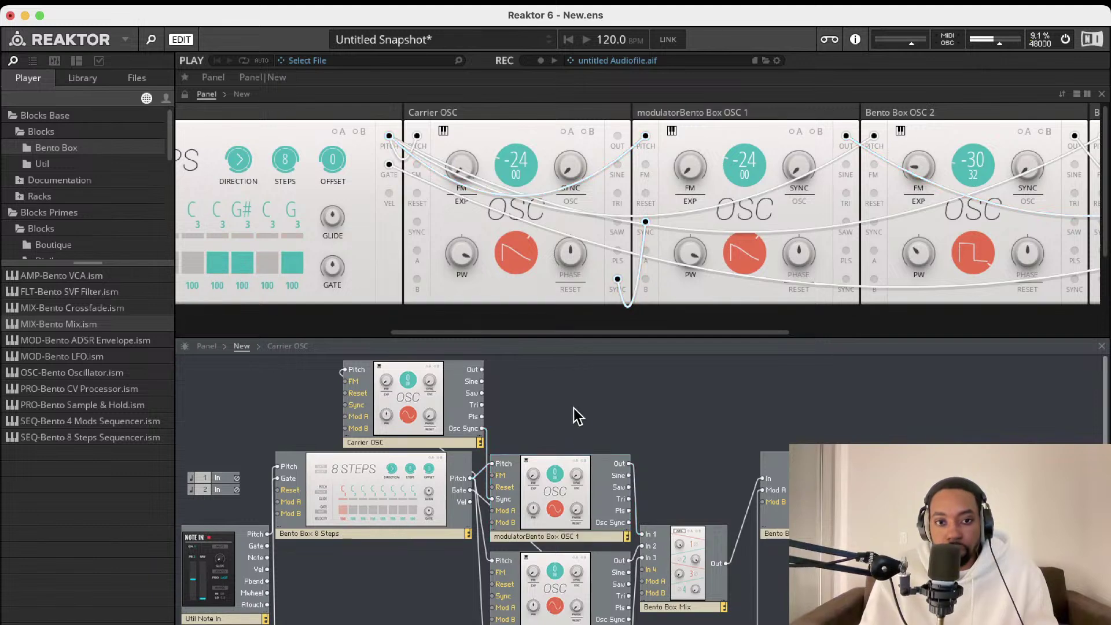
Set the Carrier OSC's pitch to -7.00 and raise its sync amount
scroll(551, 217, "right", 3)
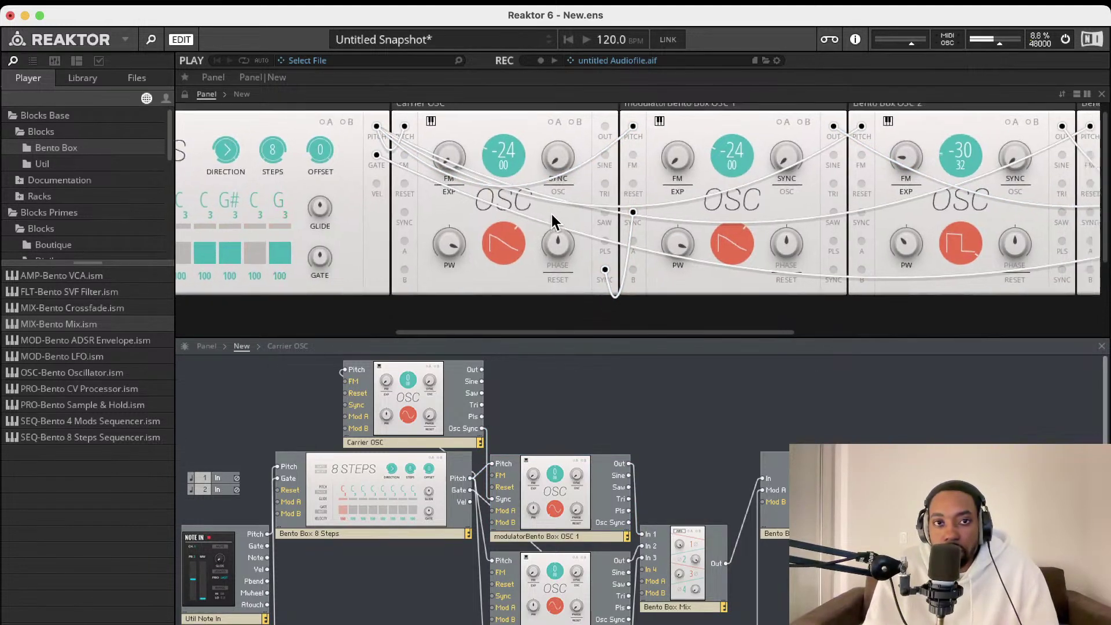
scroll(551, 220, "right", 2)
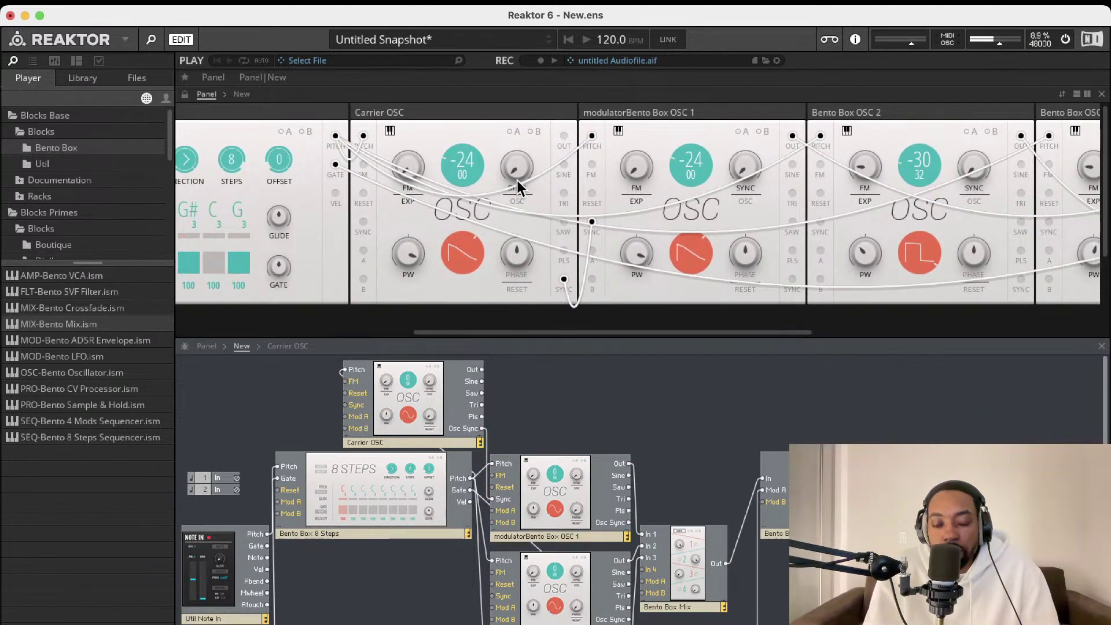
scroll(509, 172, "right", 1)
left_click_drag(437, 154, 478, 61)
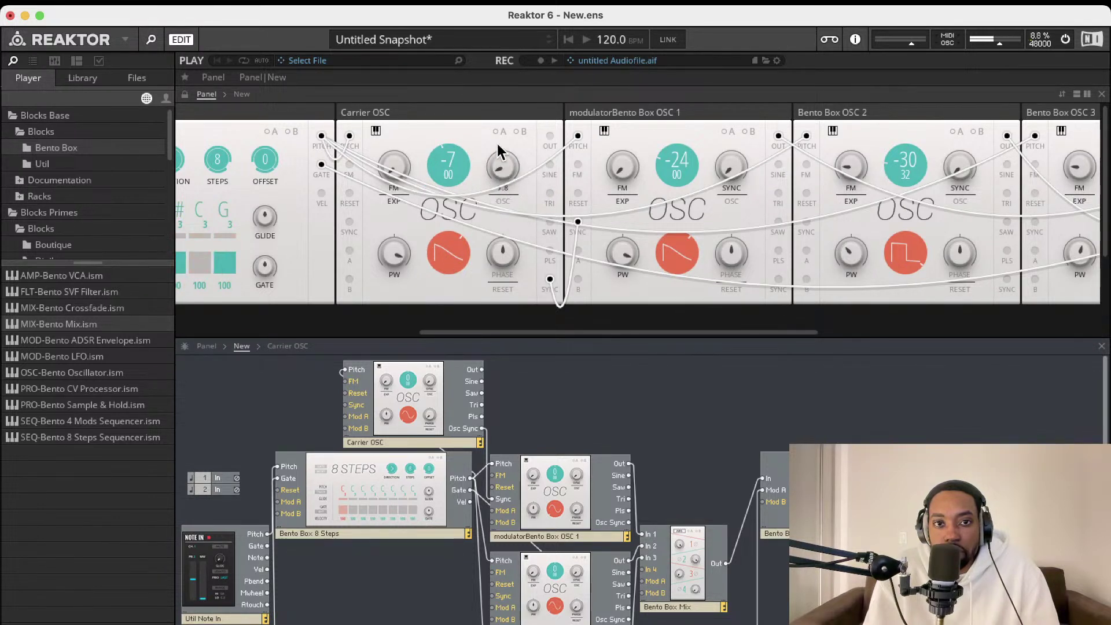
Raise the Carrier OSC's pitch to 14.00 and morph its waveform slightly away from the pure sawtooth
scroll(554, 149, "right", 10)
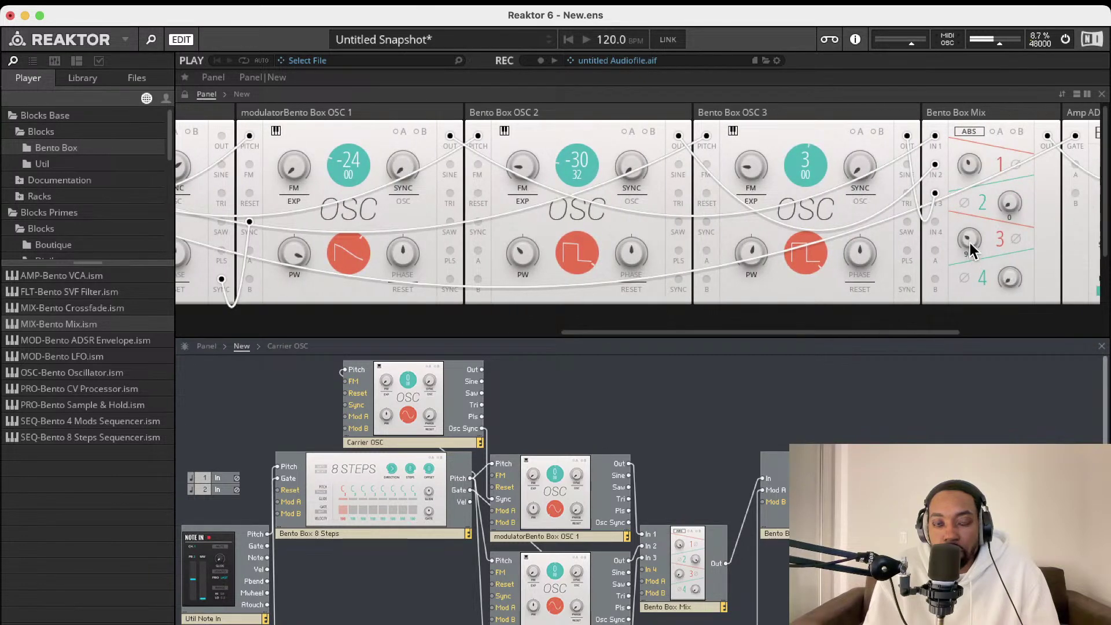
scroll(674, 218, "left", 10)
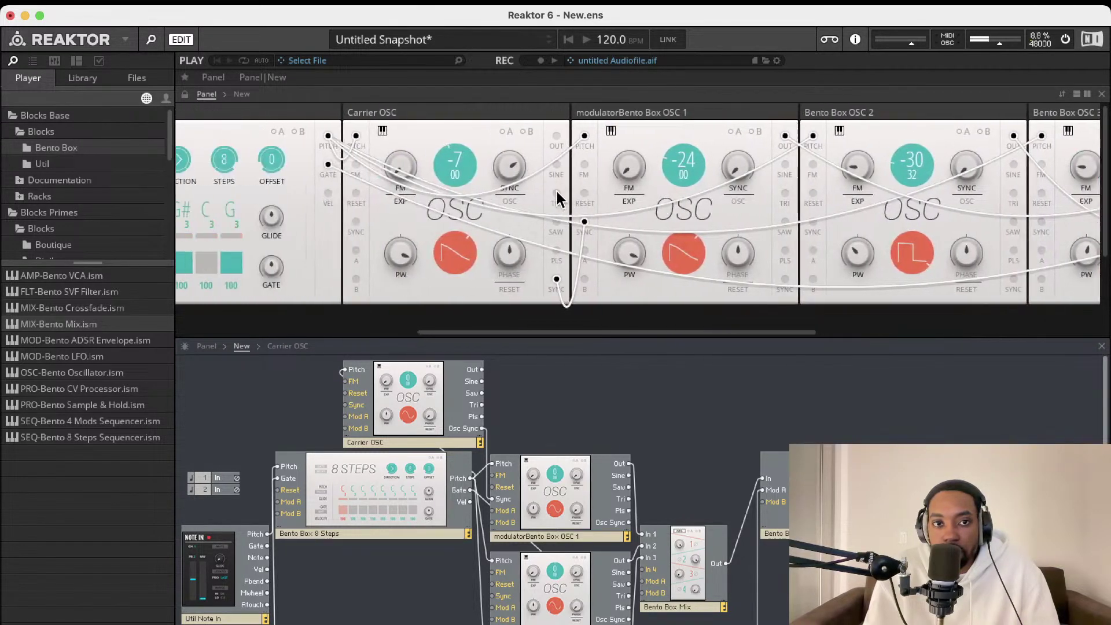
scroll(557, 199, "left", 1)
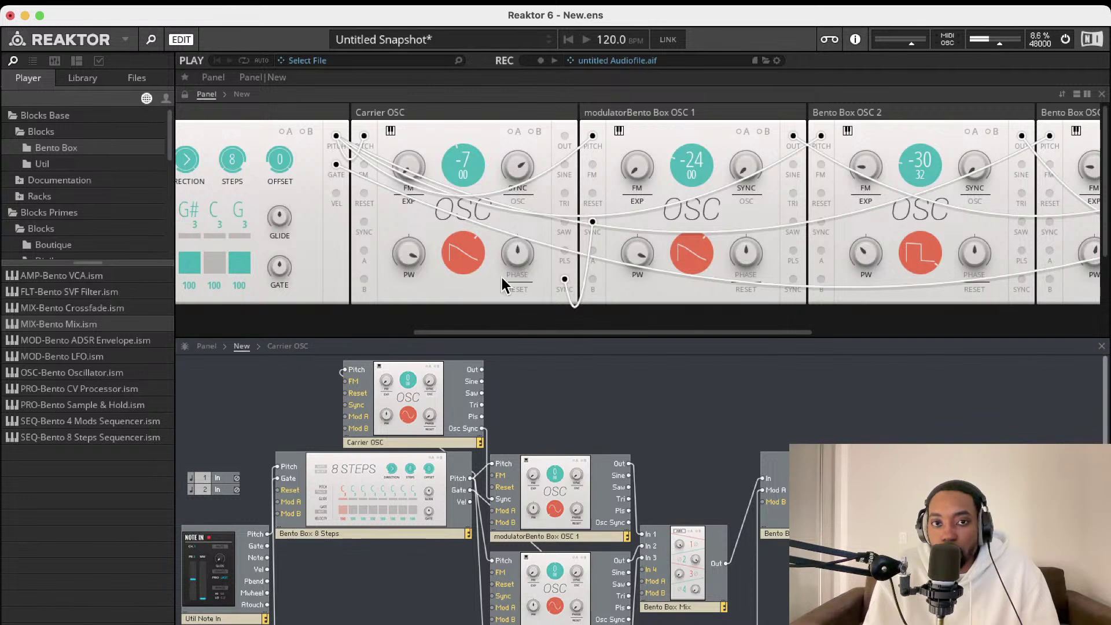
left_click_drag(470, 165, 498, 154)
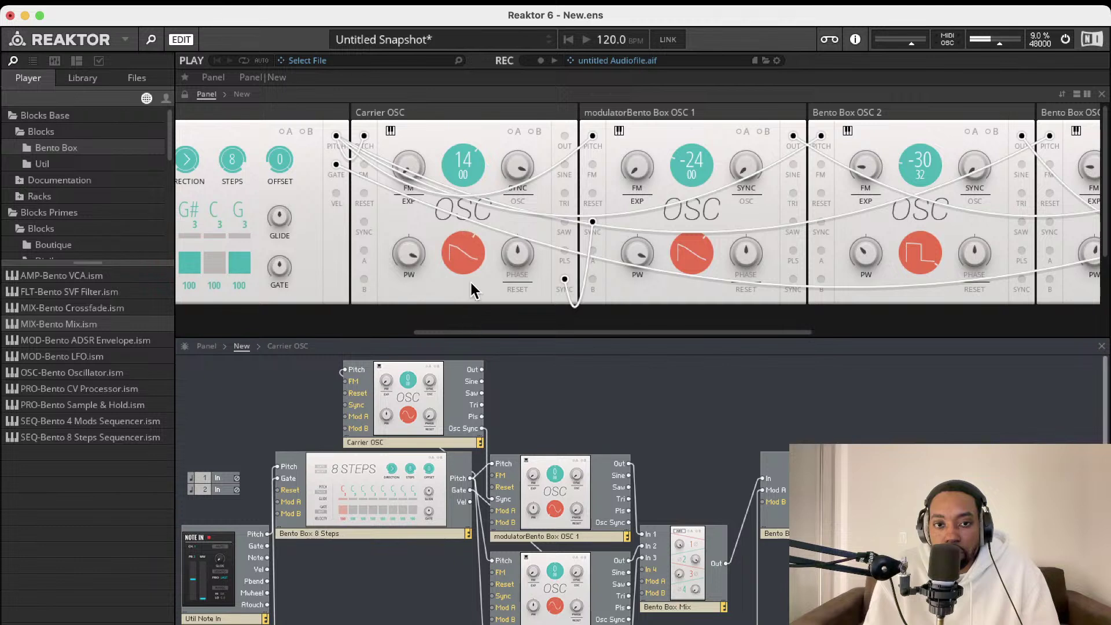
Try feeding the Carrier OSC's Pitch input from Note In instead of 8 Steps, and remove that connection
mouse_move(419, 392)
left_mouse_down()
mouse_move(374, 391)
mouse_move(401, 381)
mouse_move(404, 391)
mouse_move(449, 387)
mouse_move(426, 400)
left_mouse_up()
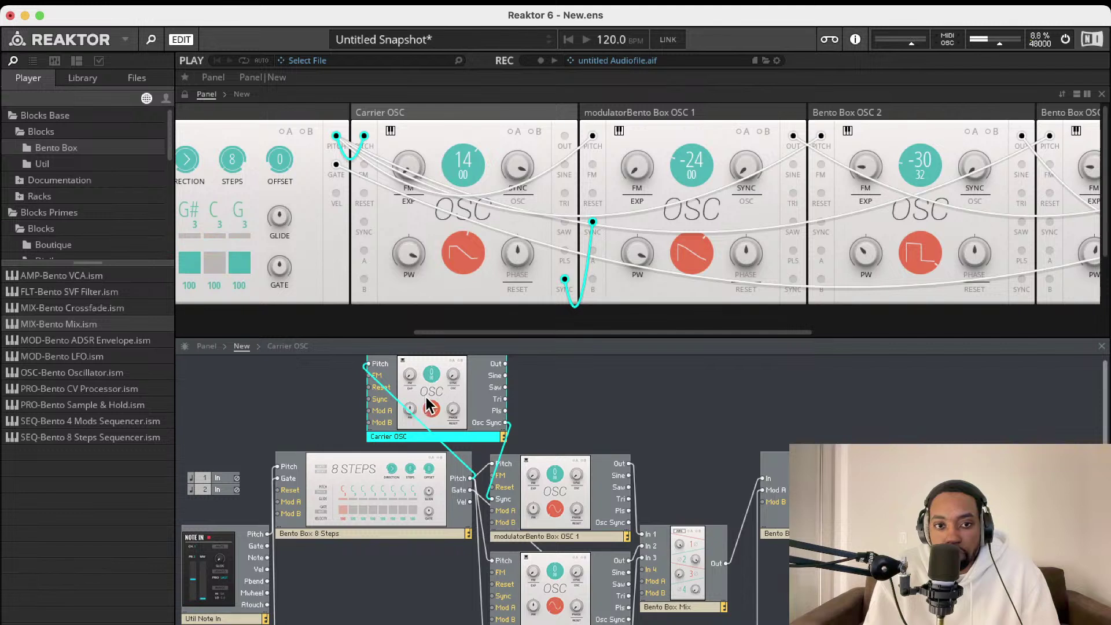
left_click(357, 380)
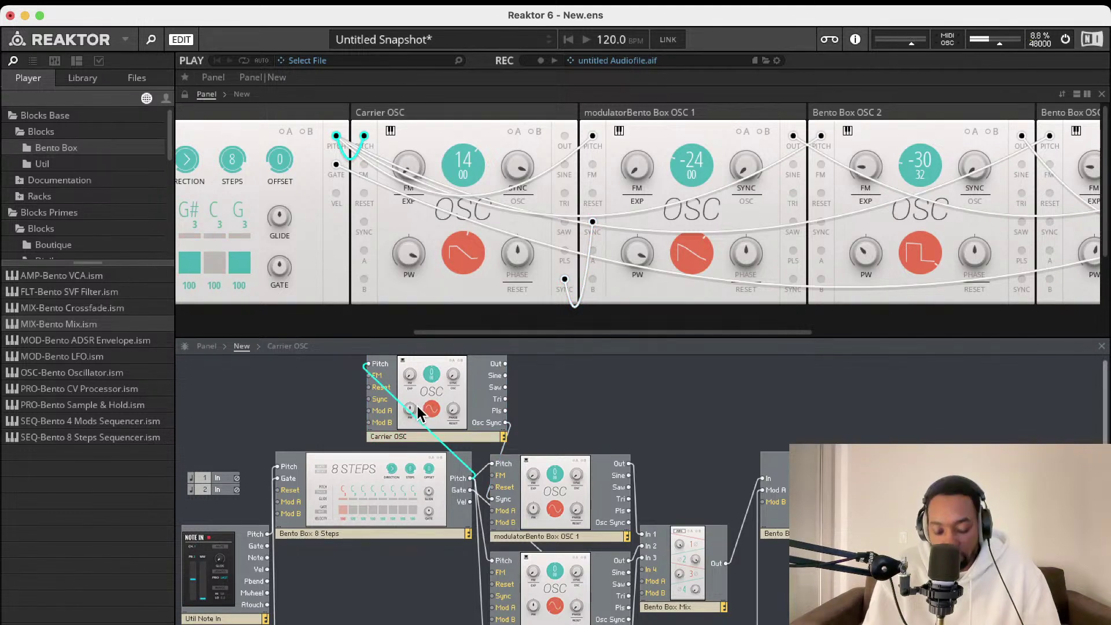
left_click_drag(367, 363, 273, 535)
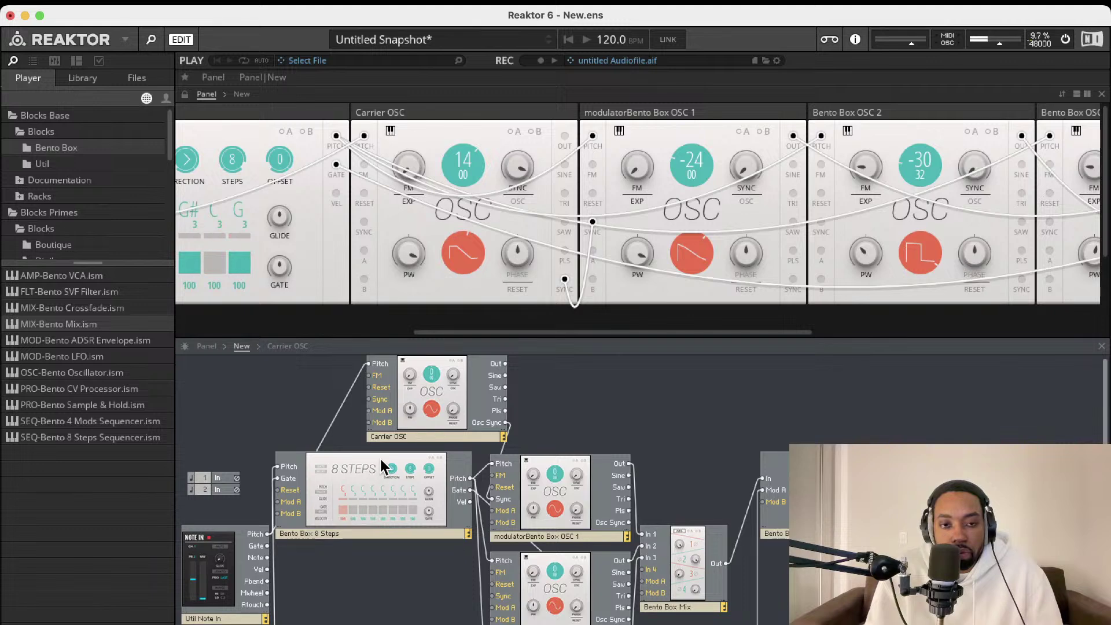
mouse_move(389, 434)
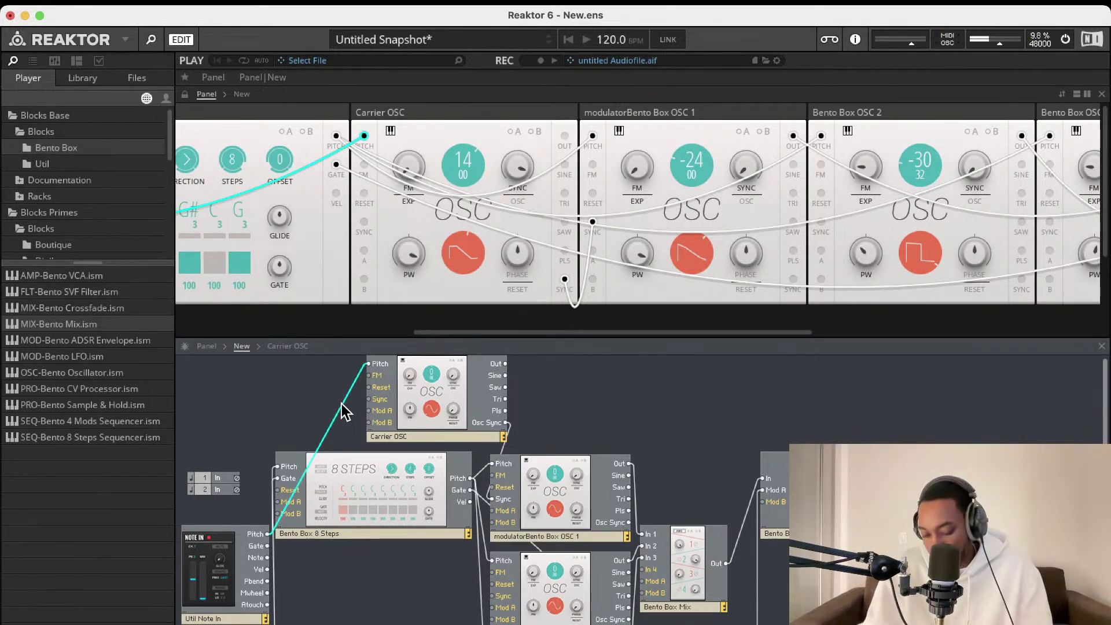
key("Delete")
left_click_drag(442, 391, 398, 393)
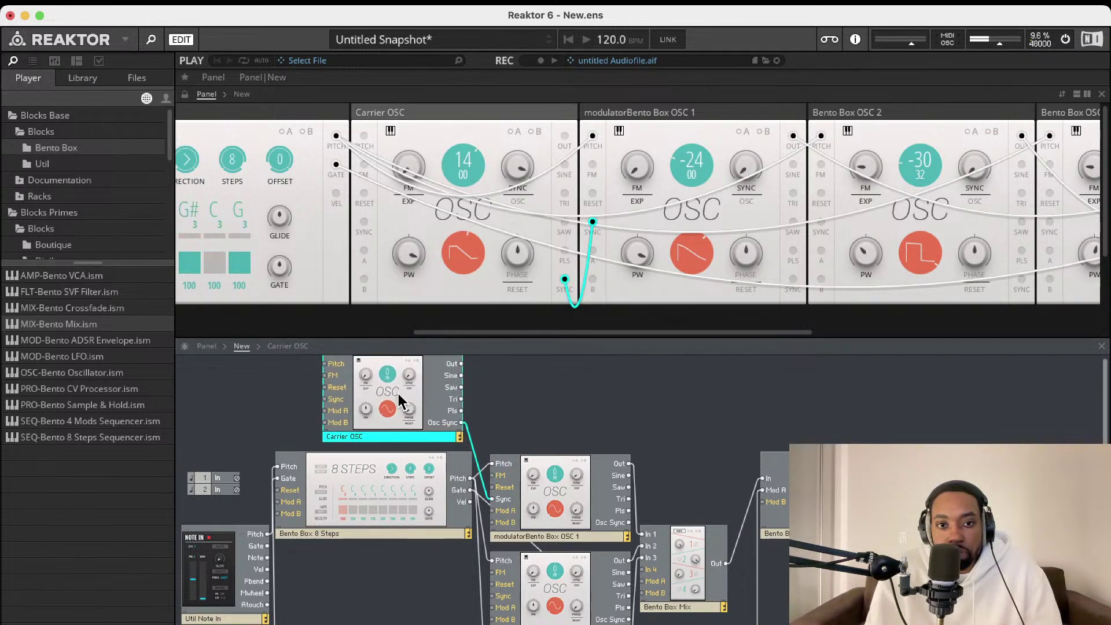
Lower the Carrier OSC's sync amount and wire its Pitch input to the 8 Steps Pitch output
scroll(556, 253, "left", 2)
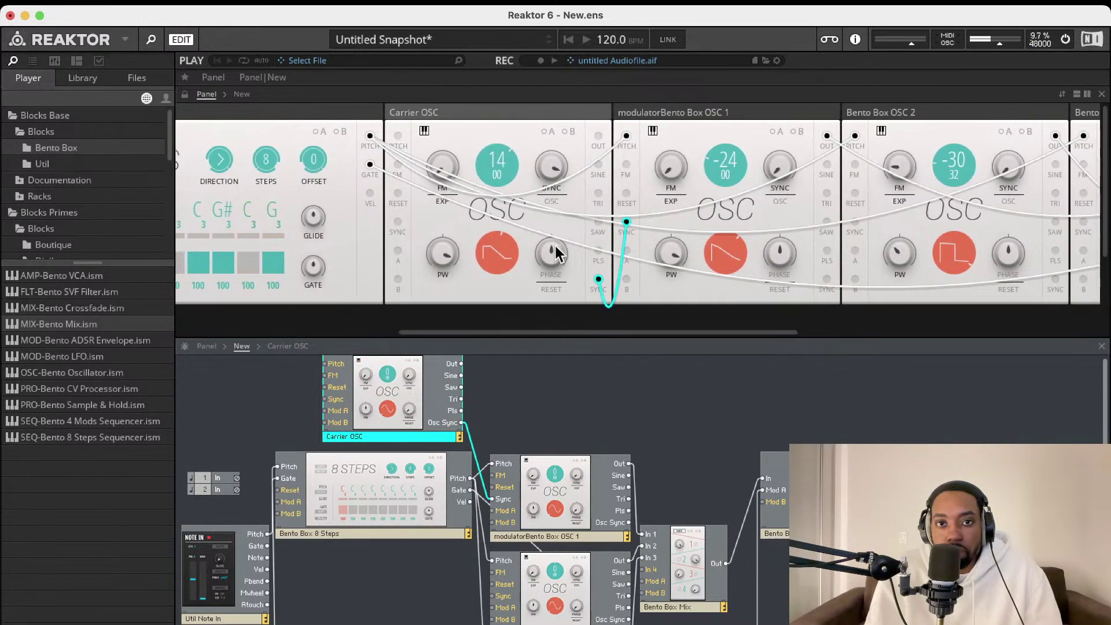
scroll(596, 208, "right", 1)
scroll(610, 203, "right", 1)
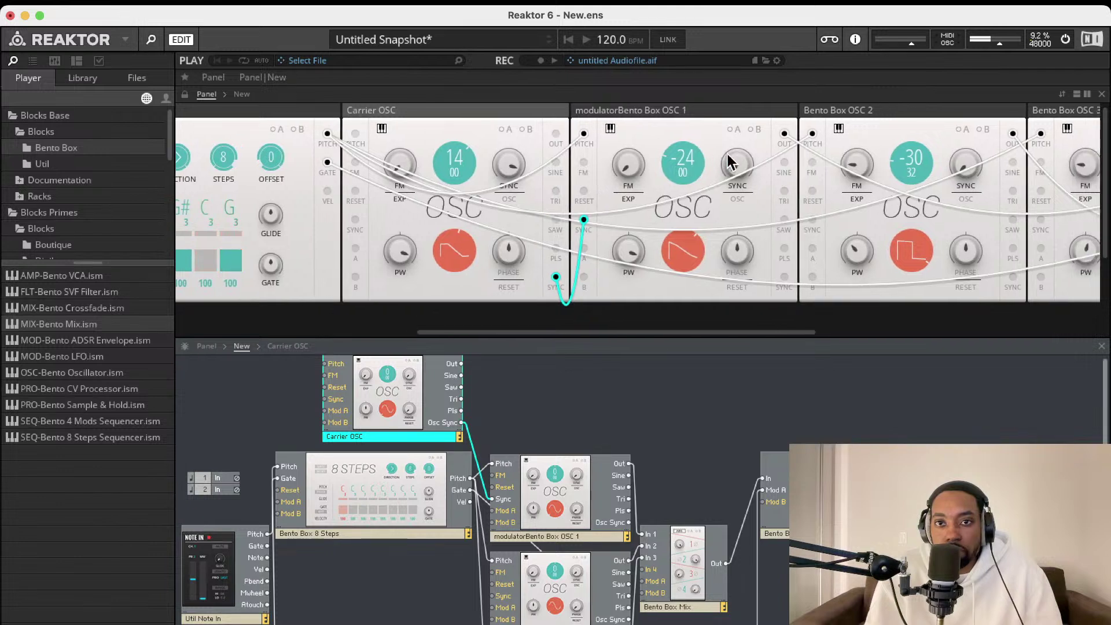
left_click_drag(509, 170, 508, 184)
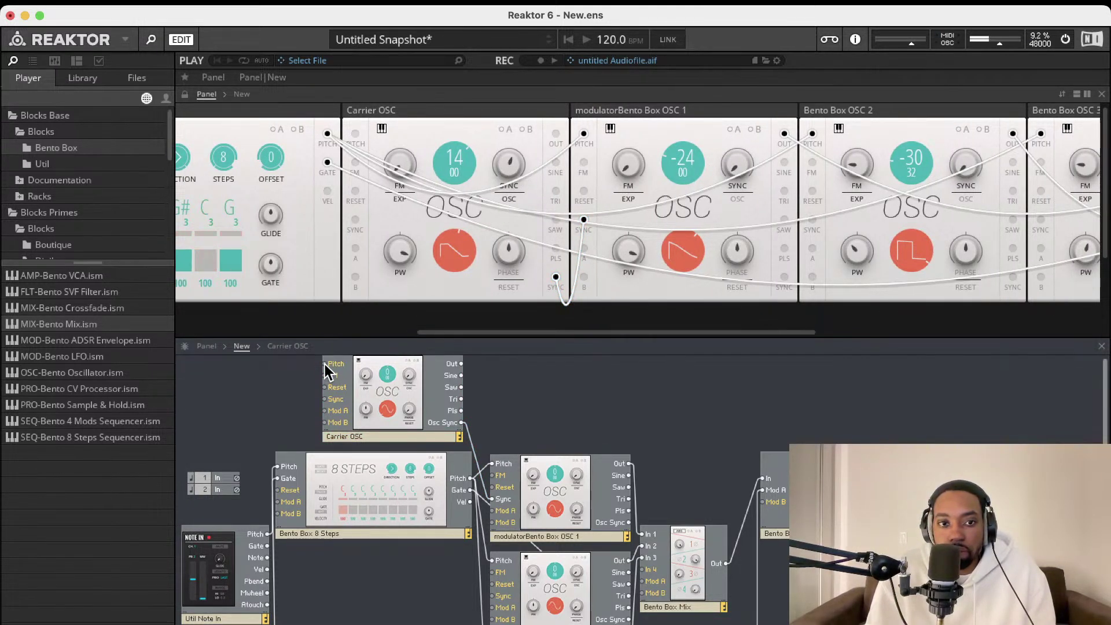
left_click_drag(324, 364, 472, 478)
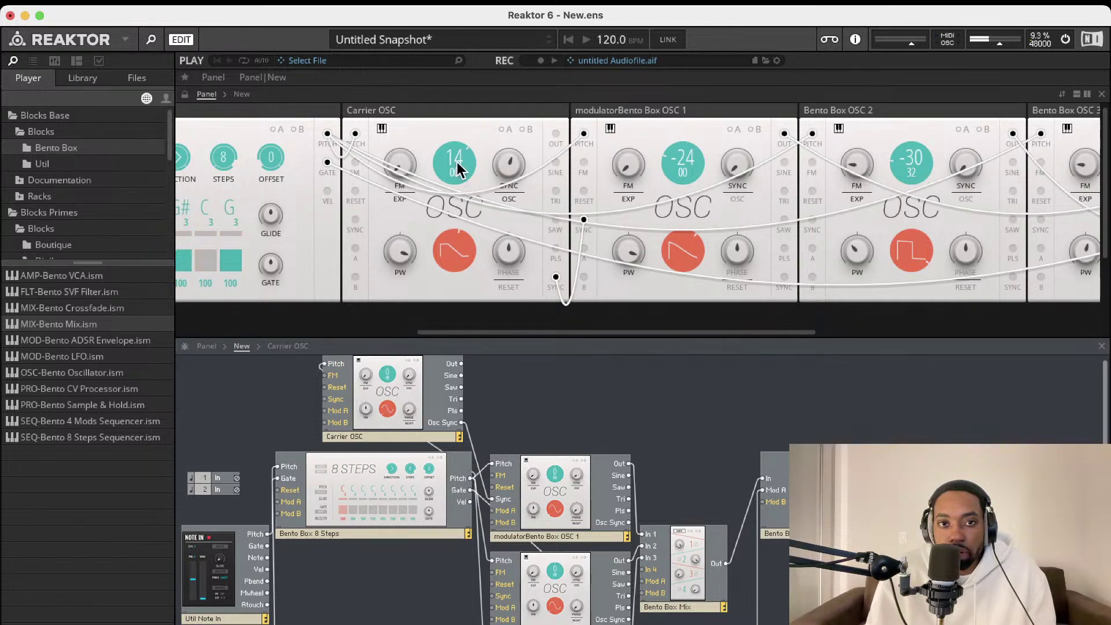
Try different pitches on the Carrier OSC, ending at -17.00, and vary OSC 1's sync amount
left_click_drag(456, 161, 467, 121)
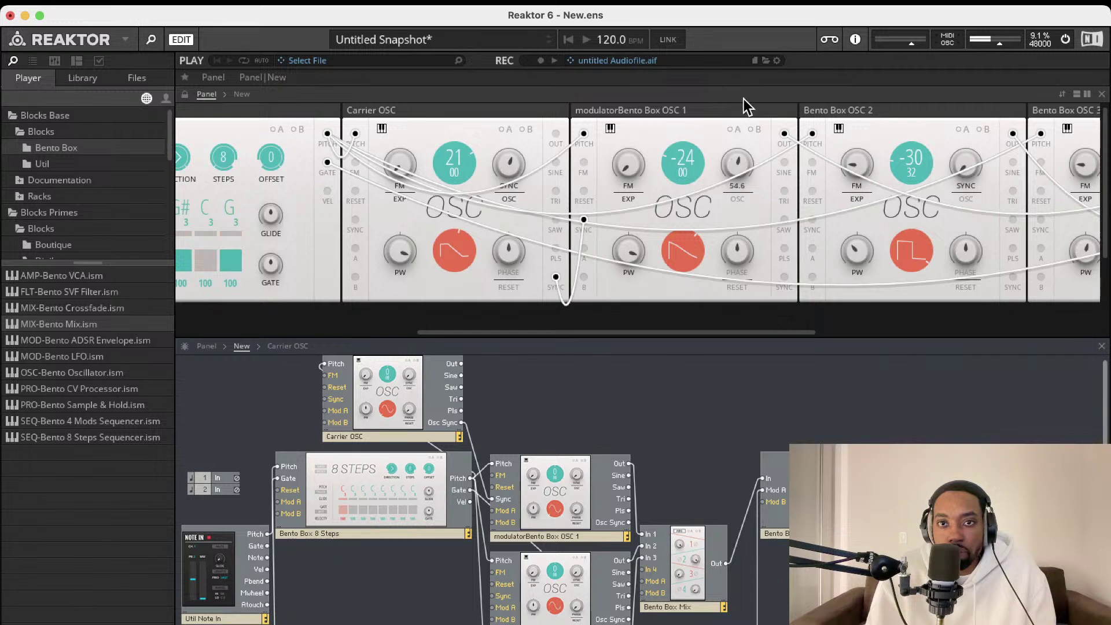
left_click_drag(738, 155, 725, 129)
left_click_drag(743, 172, 590, 191)
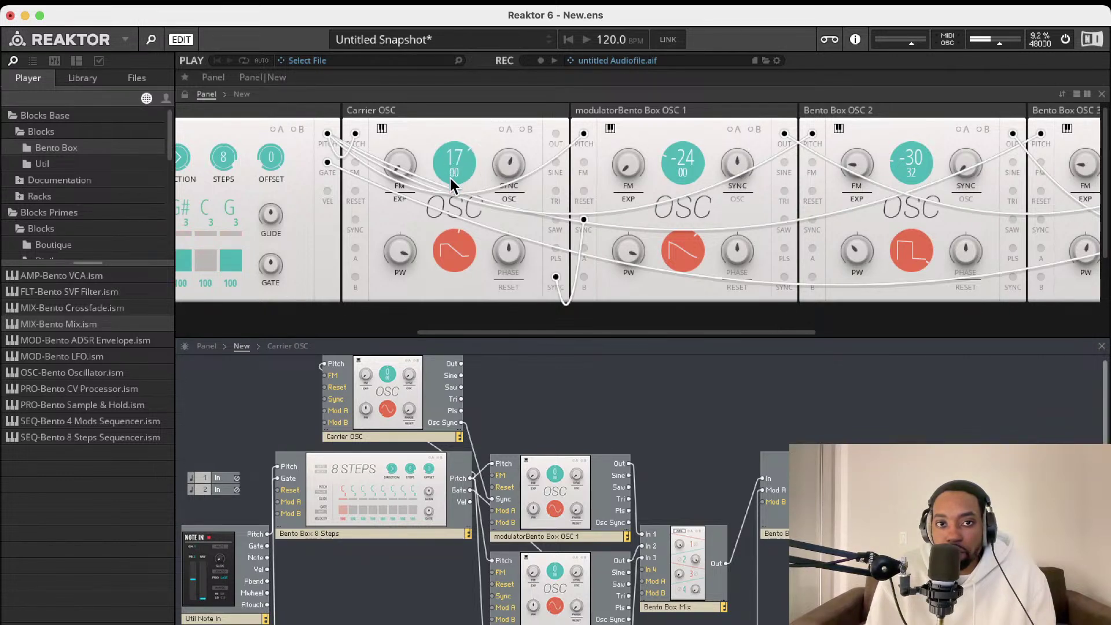
left_click_drag(450, 228, 452, 304)
left_click_drag(462, 249, 471, 165)
left_click_drag(469, 207, 464, 369)
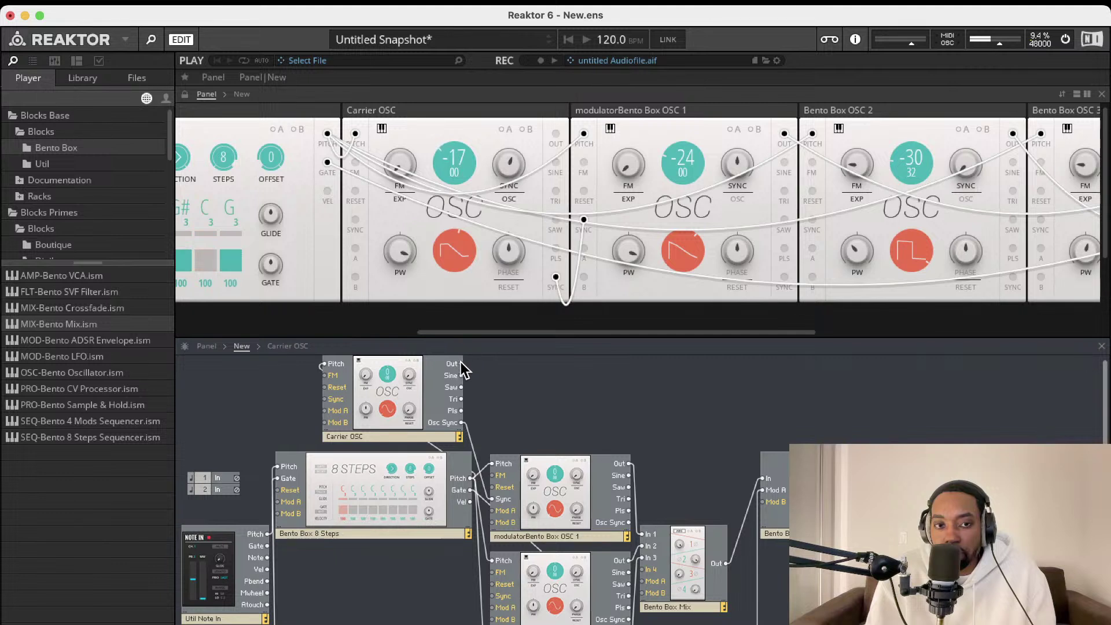
Rename the Carrier OSC block as Modulator OSC
left_click(333, 439)
left_click(338, 438)
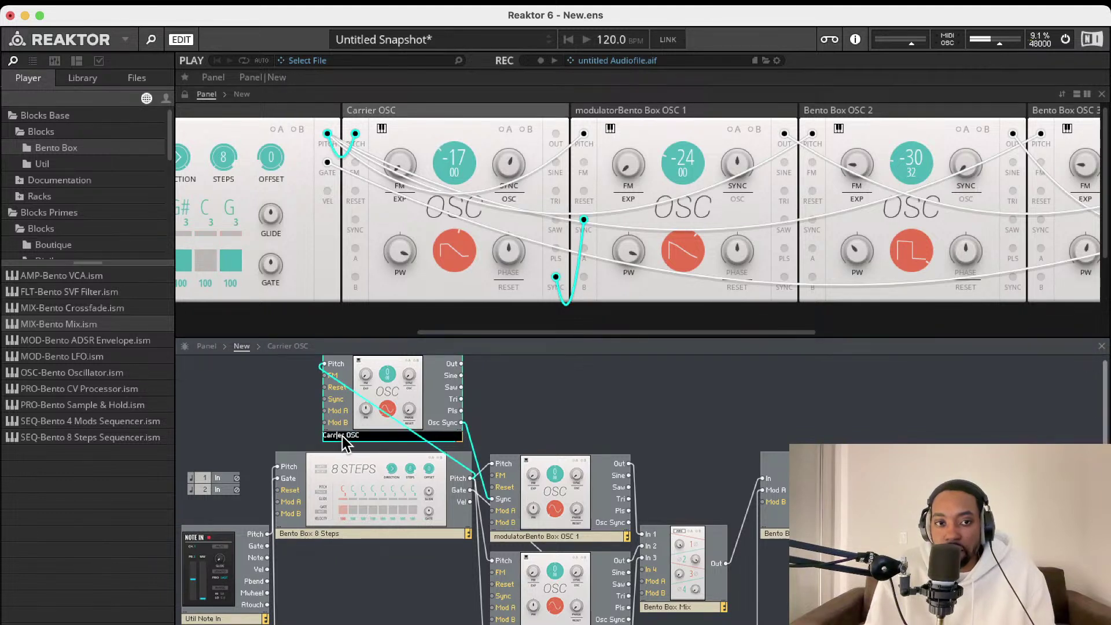
type("Modulat")
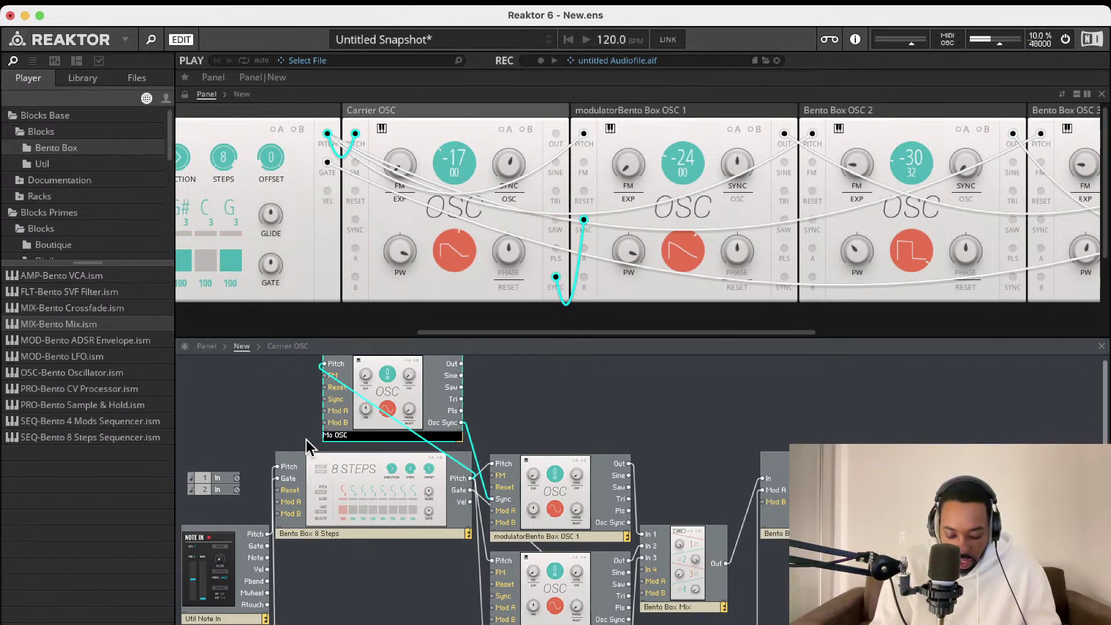
type("or")
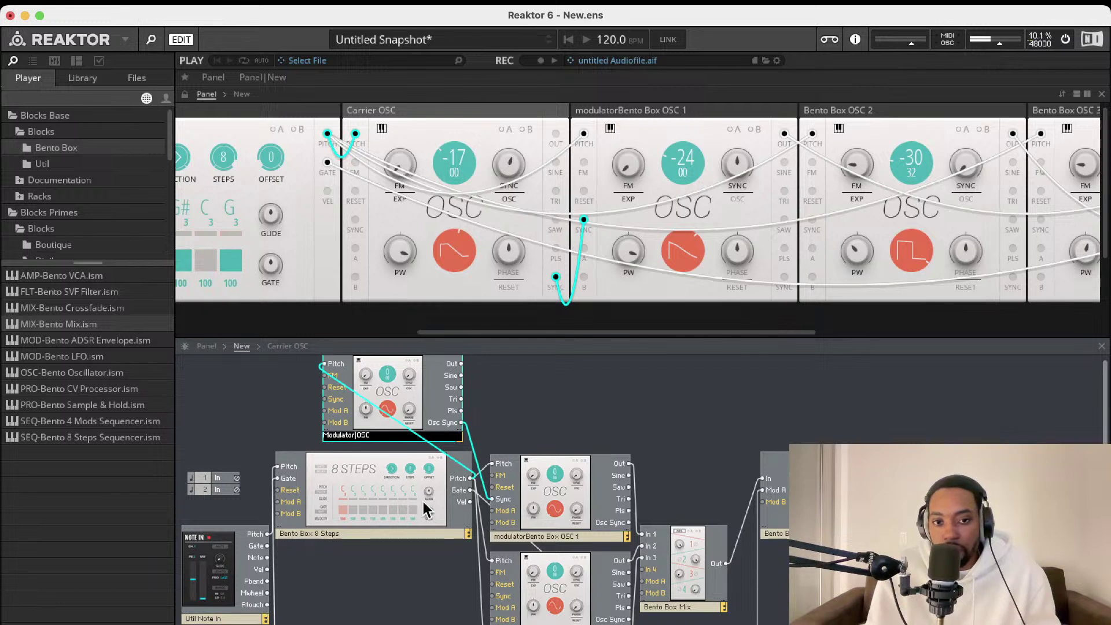
Rename the modulatorBento Box OSC 1 block as Carrier Bento Box OSC 1
left_click(513, 533)
left_click(514, 533)
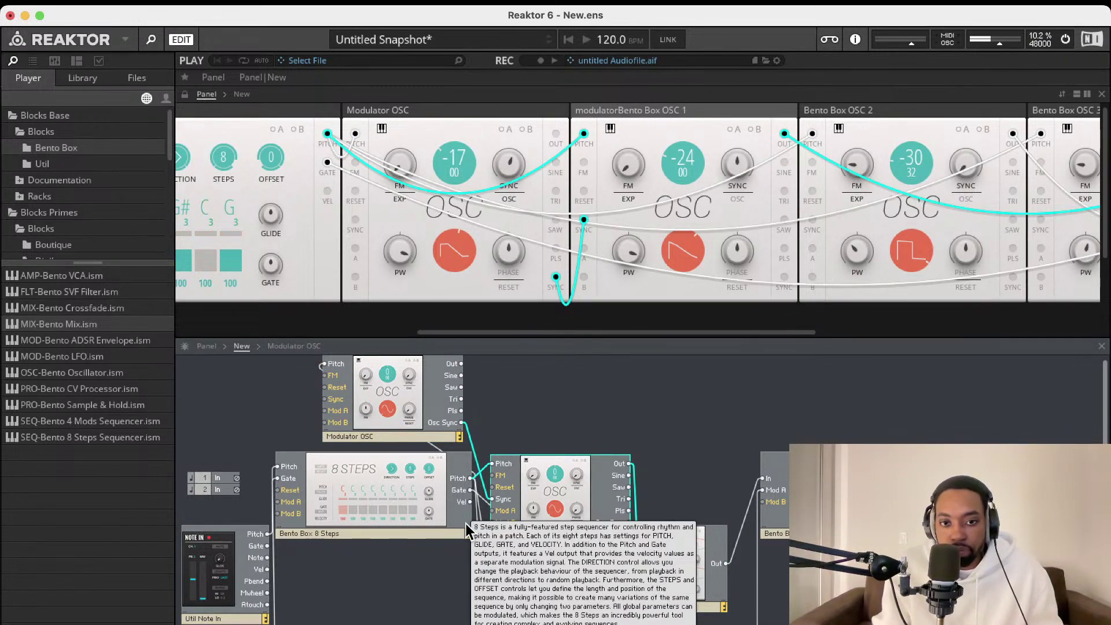
key("BackSpace")
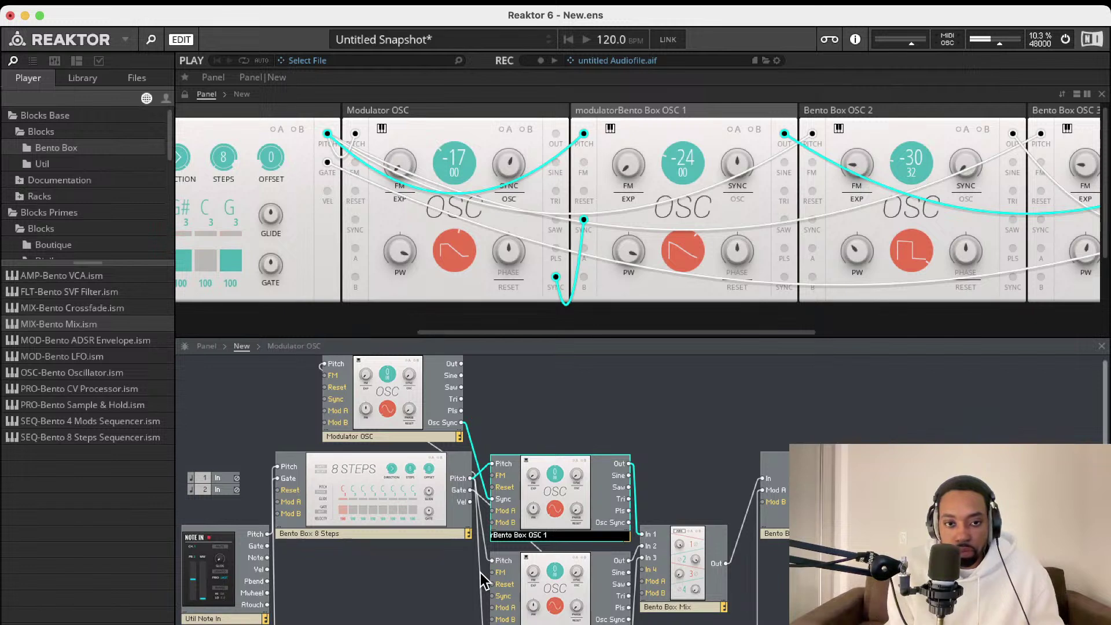
key("Delete")
type("Carrier")
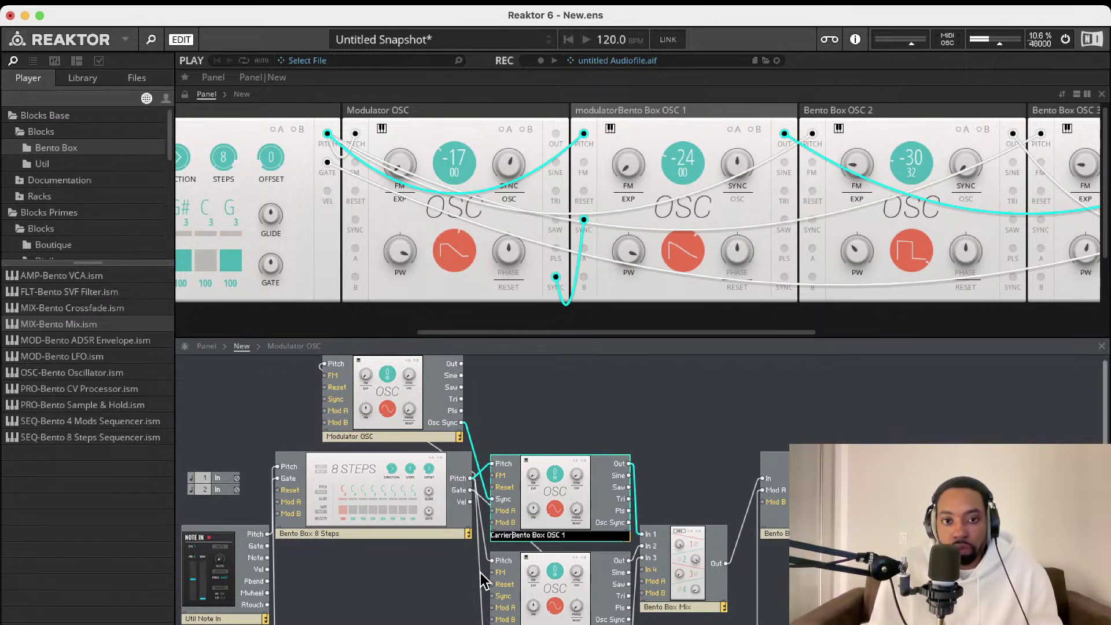
left_click(645, 415)
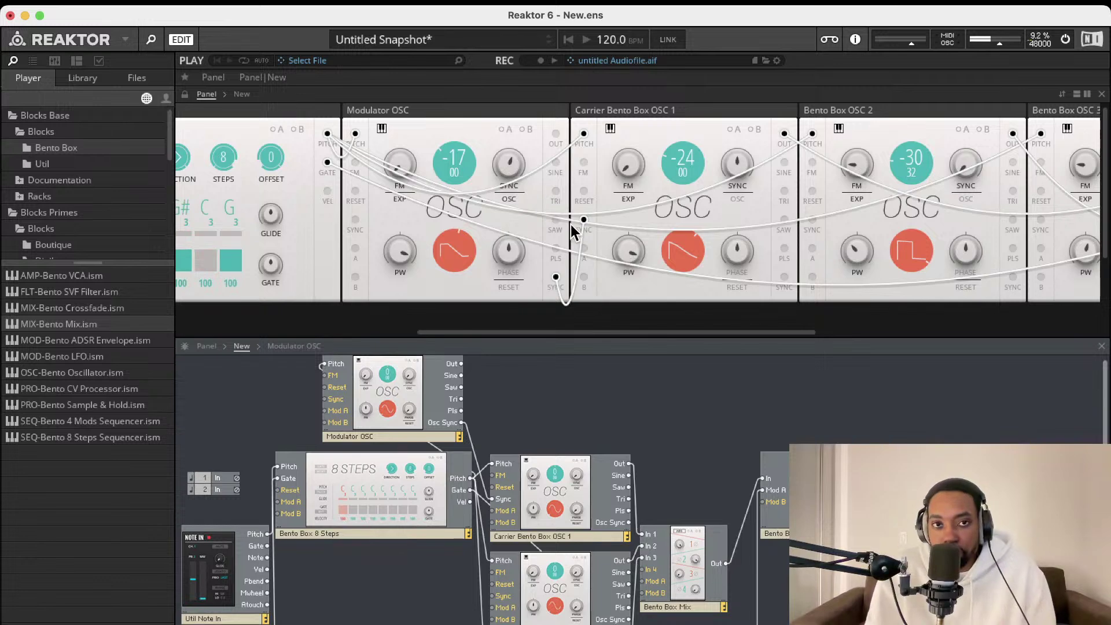
Raise the level of channel 3 on the Bento Box Mix
scroll(575, 232, "right", 1)
scroll(548, 234, "left", 5)
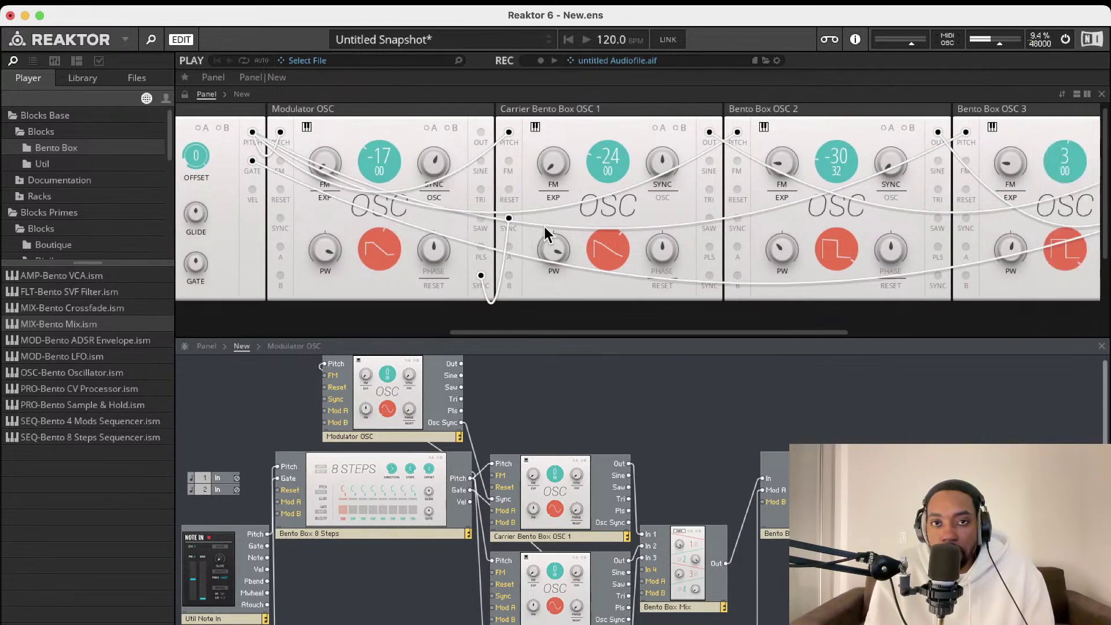
scroll(548, 234, "left", 5)
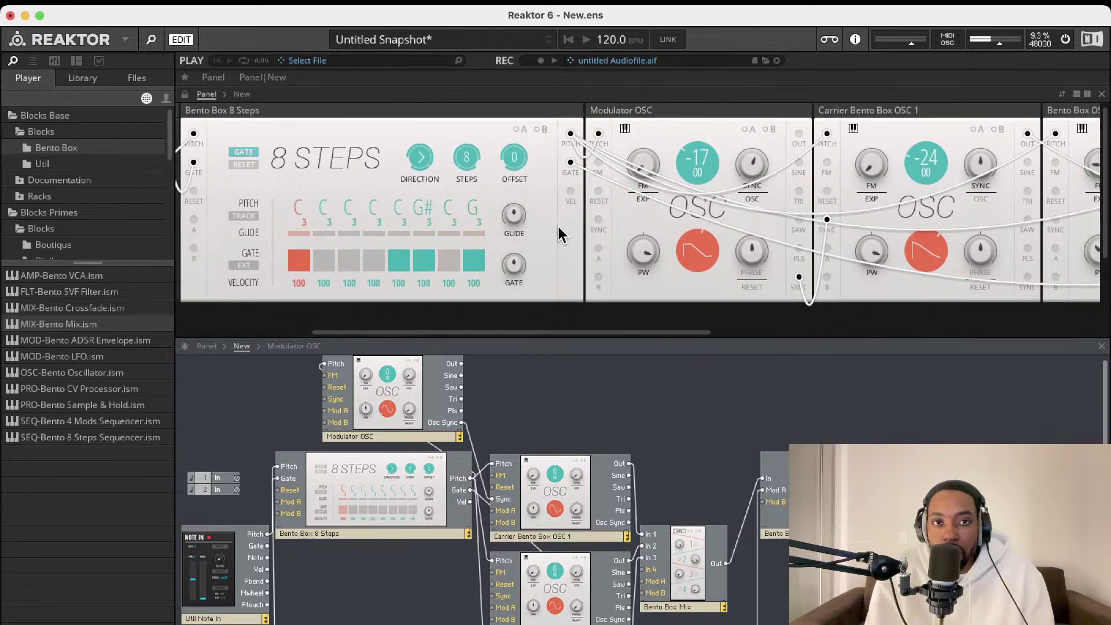
scroll(557, 225, "left", 5)
scroll(557, 224, "right", 12)
scroll(557, 224, "right", 14)
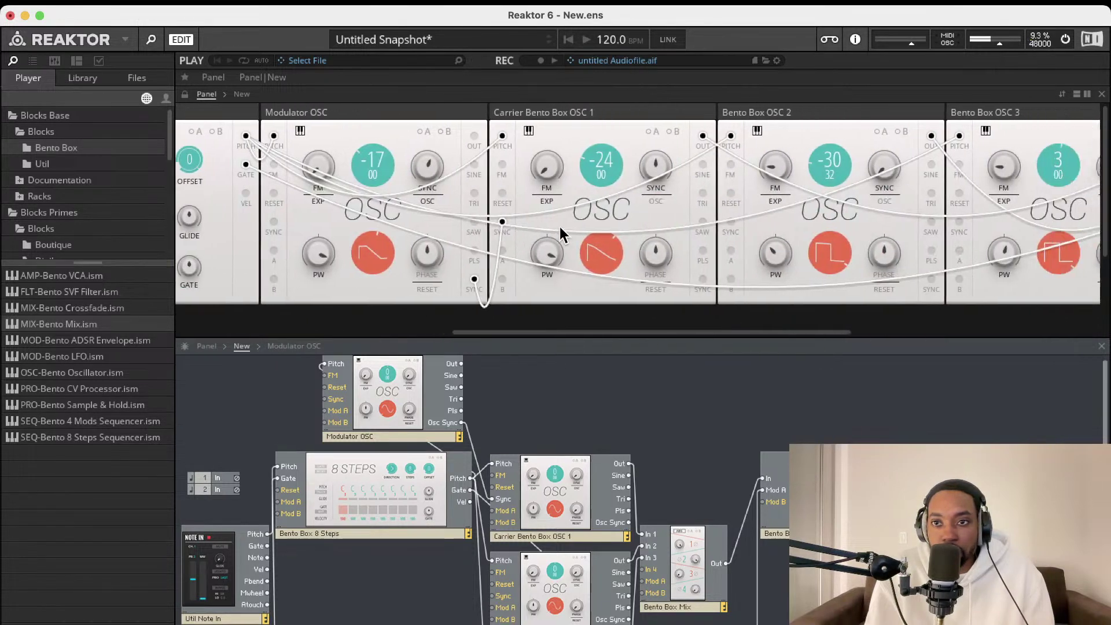
scroll(558, 224, "right", 6)
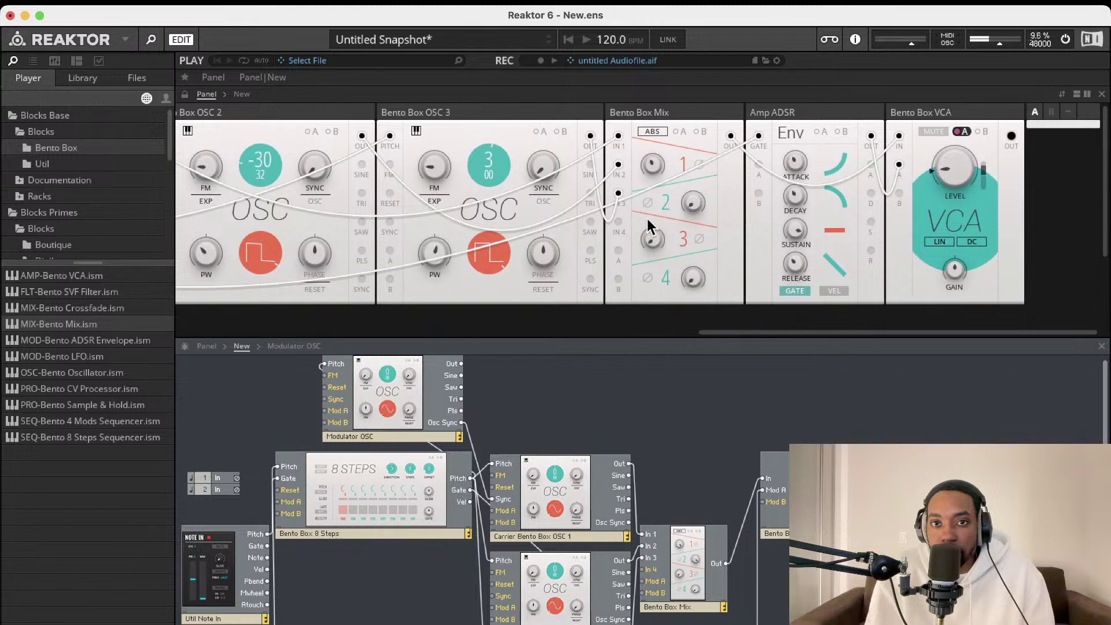
left_click_drag(657, 239, 658, 216)
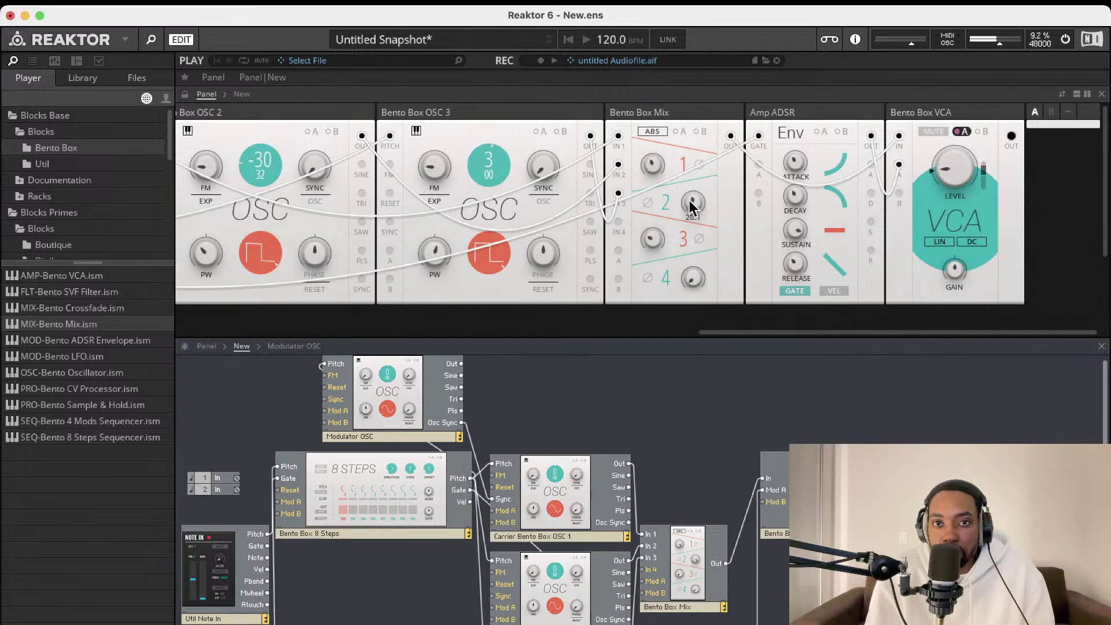
Set Bento Box OSC 3's pitch to -20.00
scroll(653, 219, "left", 5)
scroll(527, 188, "left", 3)
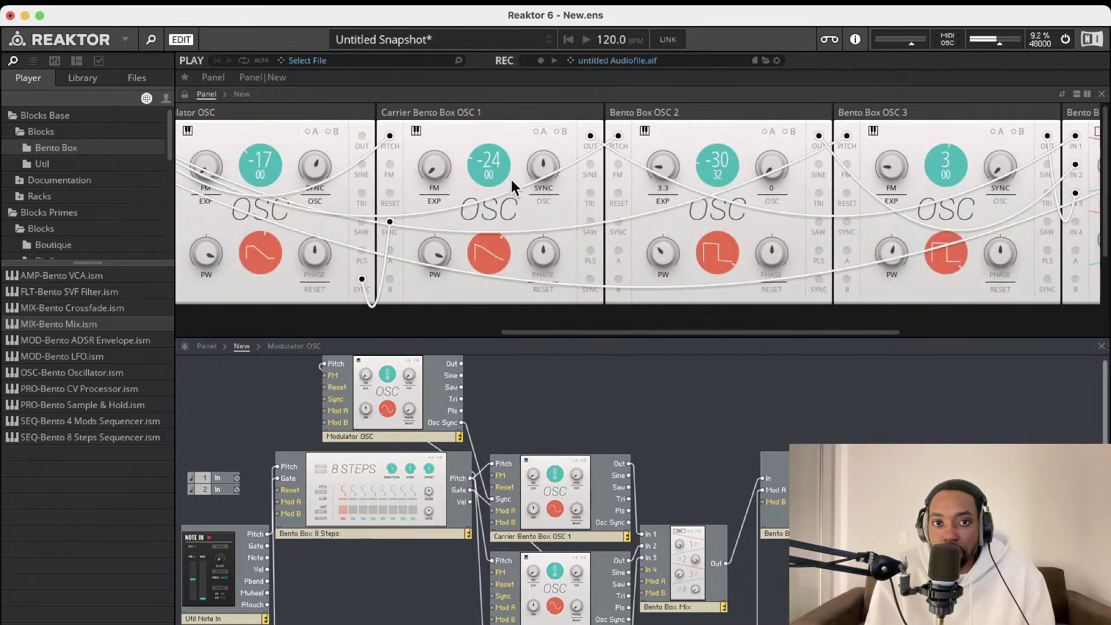
left_click_drag(934, 155, 921, 238)
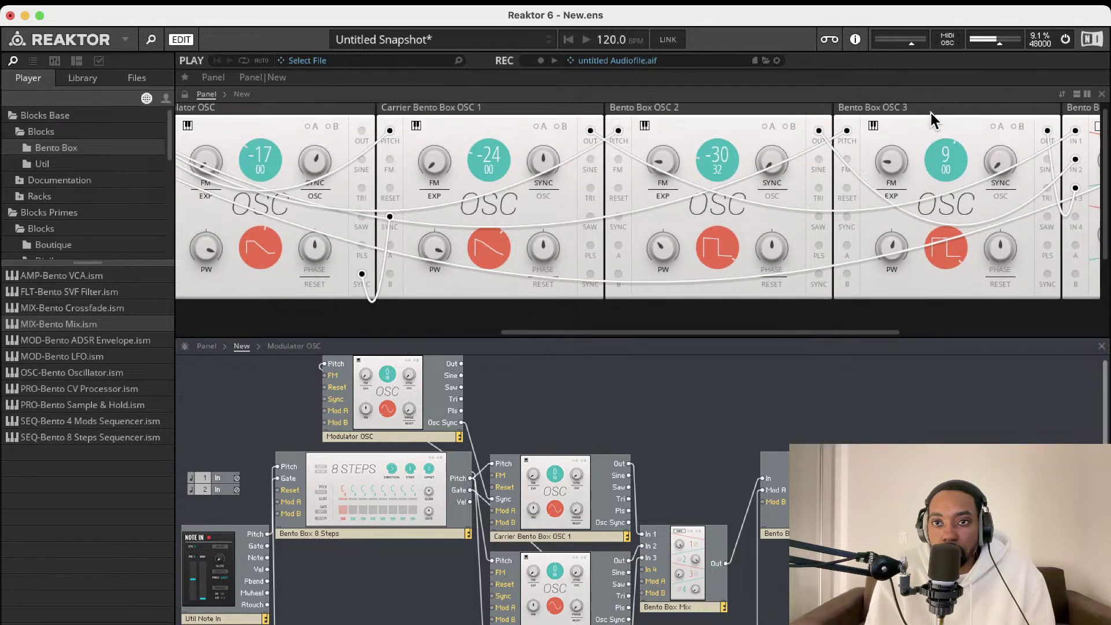
mouse_move(929, 162)
left_mouse_down()
mouse_move(925, 188)
mouse_move(924, 154)
left_mouse_up()
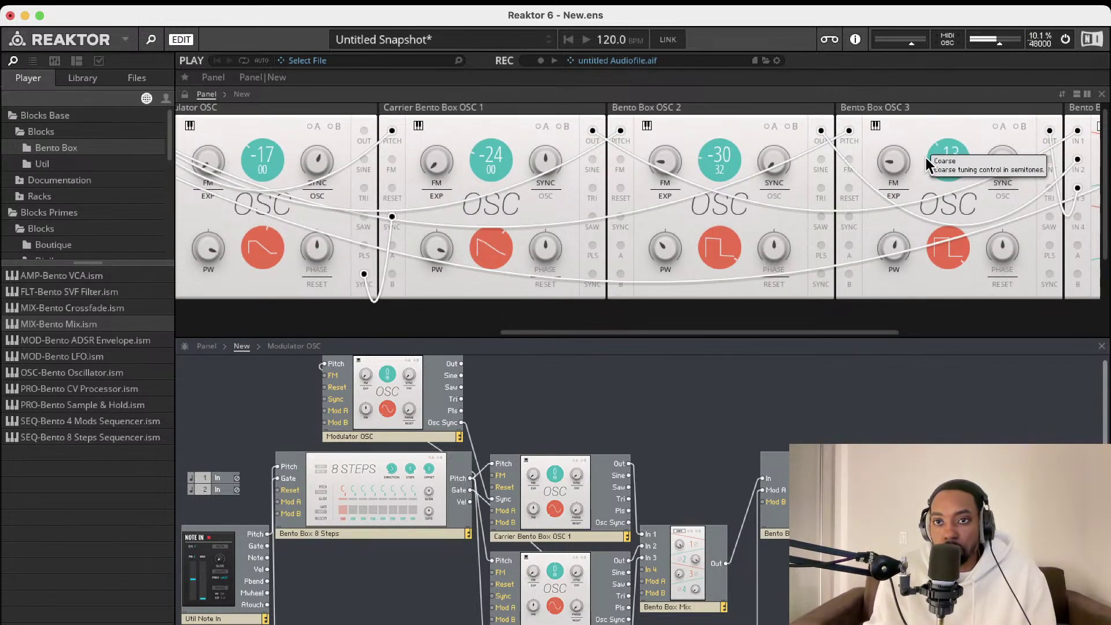
scroll(925, 157, "up", 8)
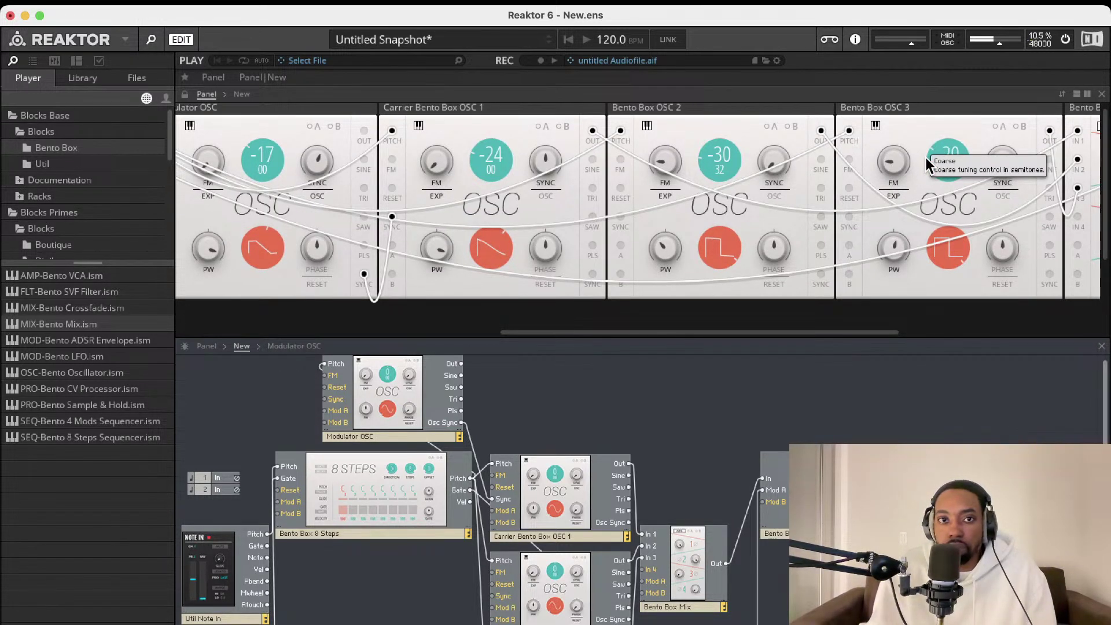
Set the Modulator OSC's pitch to 0.00 and raise Carrier OSC 1's sync amount to 79.2
left_click_drag(260, 154, 278, 78)
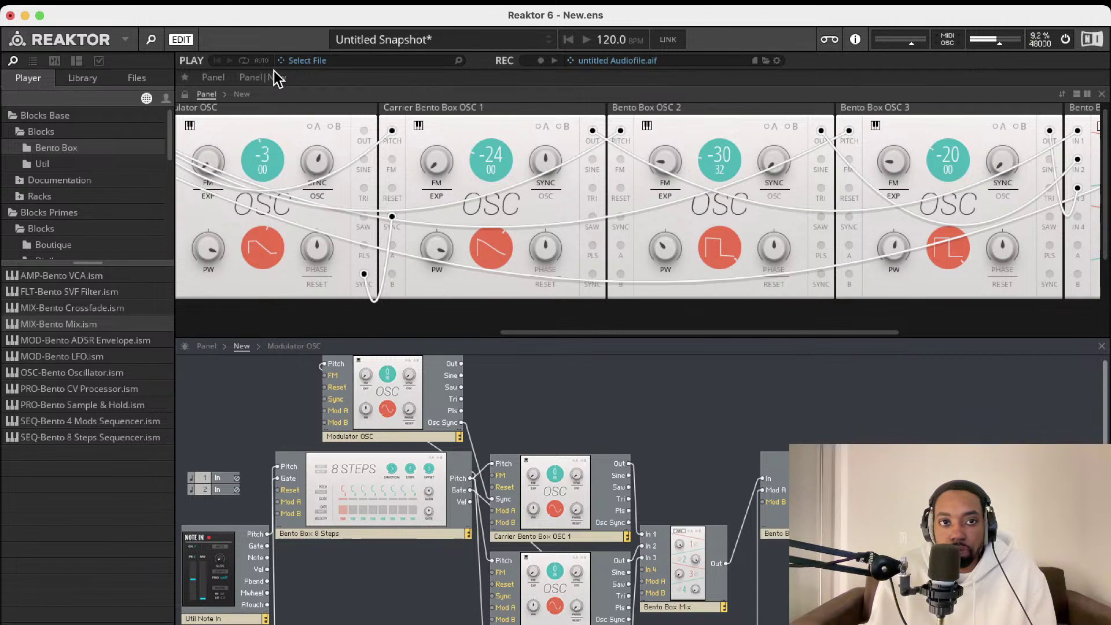
left_click_drag(277, 37, 270, 50)
left_click_drag(539, 161, 547, 137)
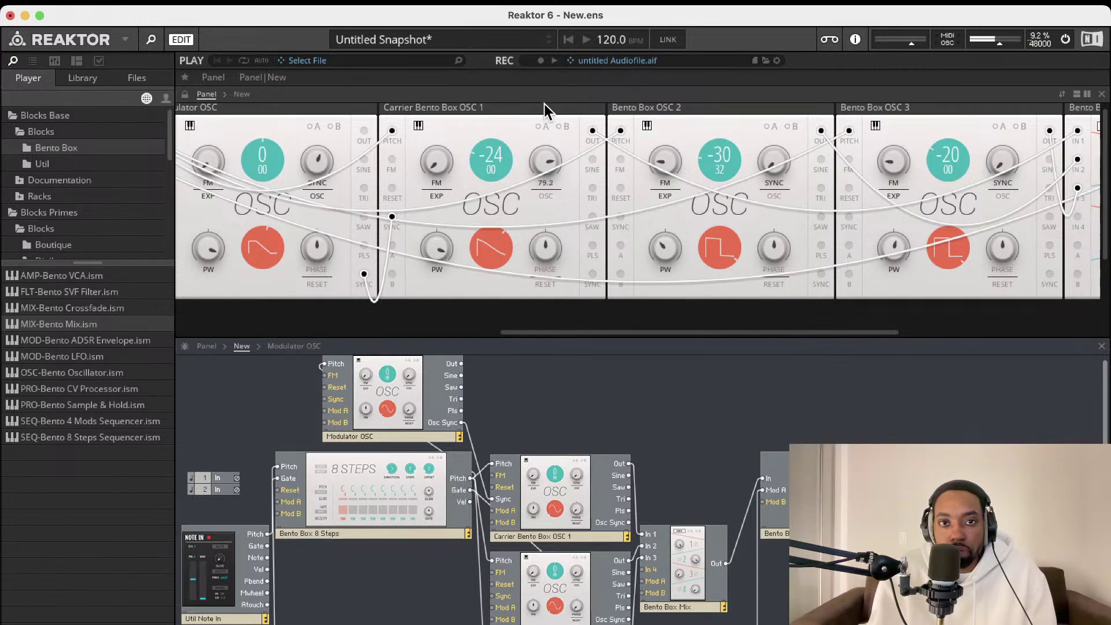
Lower the Modulator OSC's sync amount to 16.7 and Carrier OSC 1's sync amount to 56.6
scroll(535, 118, "left", 5)
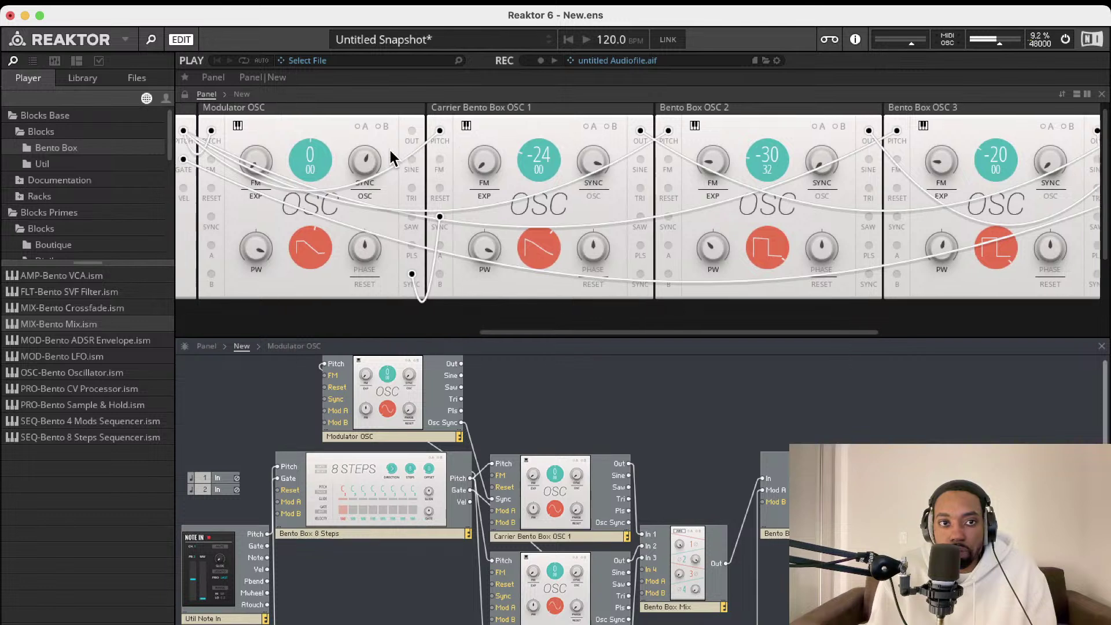
left_click_drag(435, 161, 460, 209)
mouse_move(657, 168)
left_mouse_down()
mouse_move(672, 199)
mouse_move(660, 183)
mouse_move(657, 241)
mouse_move(660, 124)
mouse_move(657, 171)
left_mouse_up()
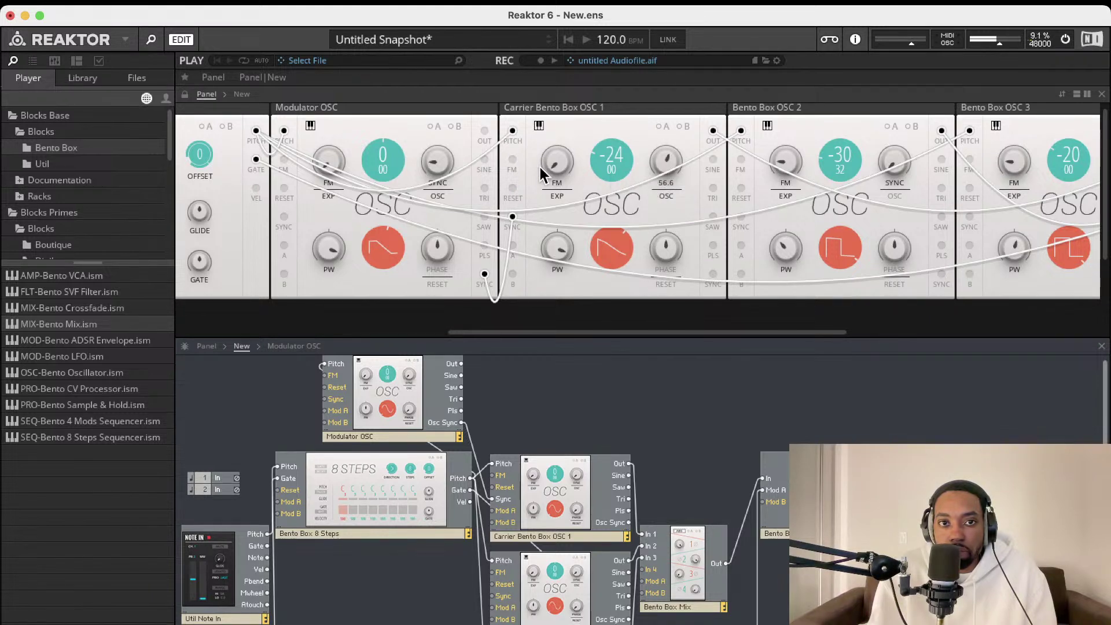
left_click_drag(544, 173, 570, 186)
Set channel 3 of the Bento Box Mix to 0 and raise Carrier OSC 1's sync amount to 85.9
scroll(583, 219, "left", 2)
scroll(583, 218, "right", 10)
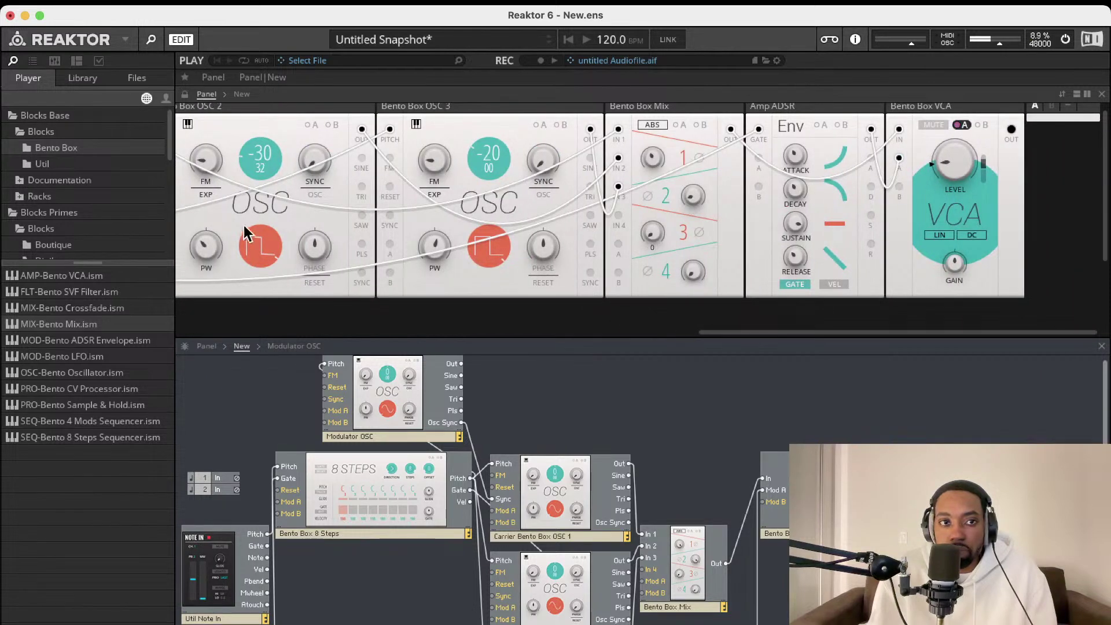
scroll(272, 223, "left", 8)
left_click_drag(549, 165, 558, 96)
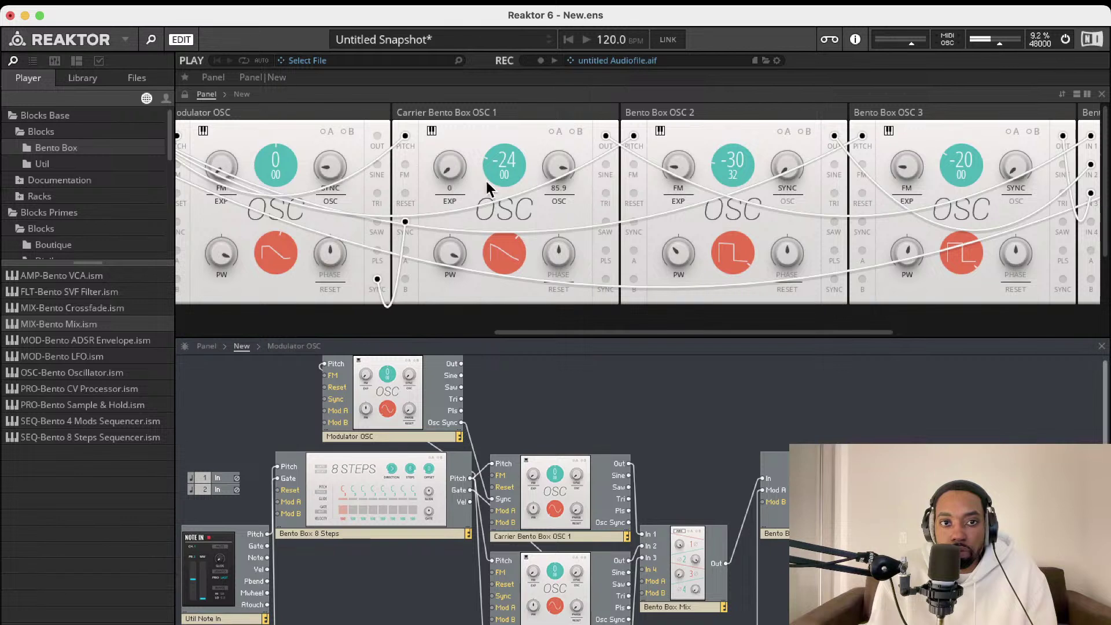
Morph Carrier OSC 1's waveform to a triangle and lower its pulse width to about mid-range
left_click_drag(506, 248, 492, 355)
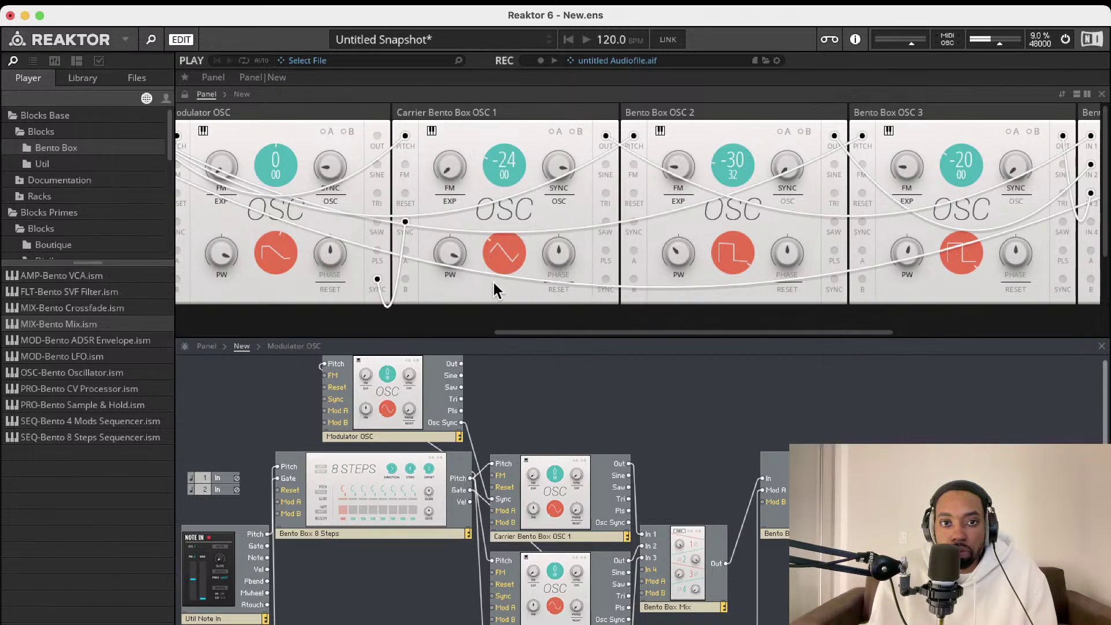
left_click_drag(492, 259, 496, 339)
left_click_drag(440, 250, 459, 359)
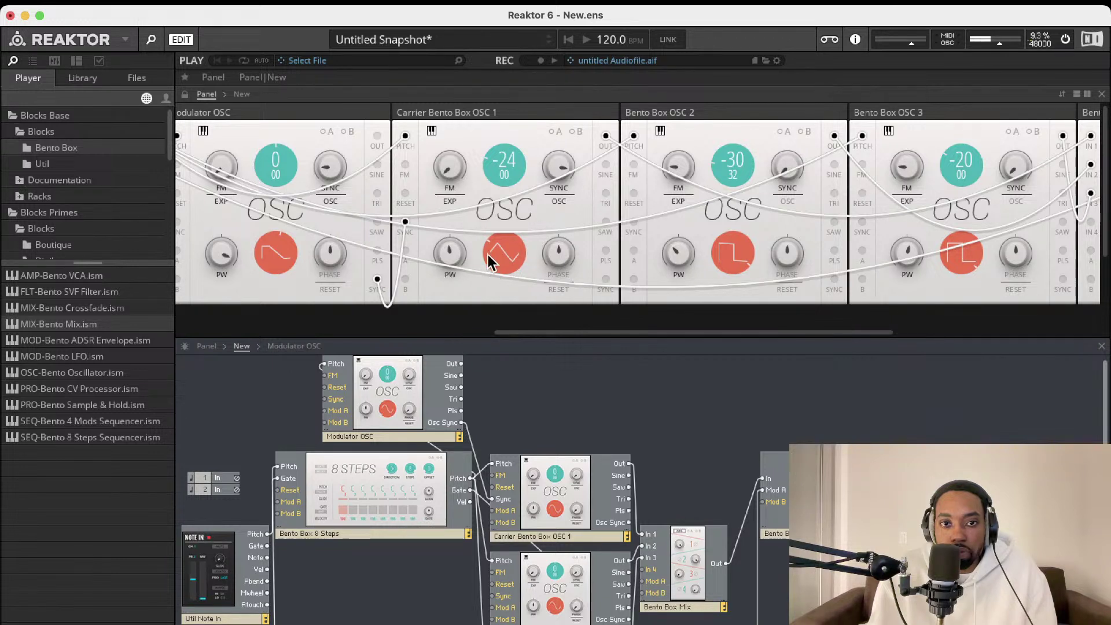
Add a Bento LFO below the 8 Steps sequencer and wire its Out to Carrier OSC 1's Mod A input
left_click(78, 355)
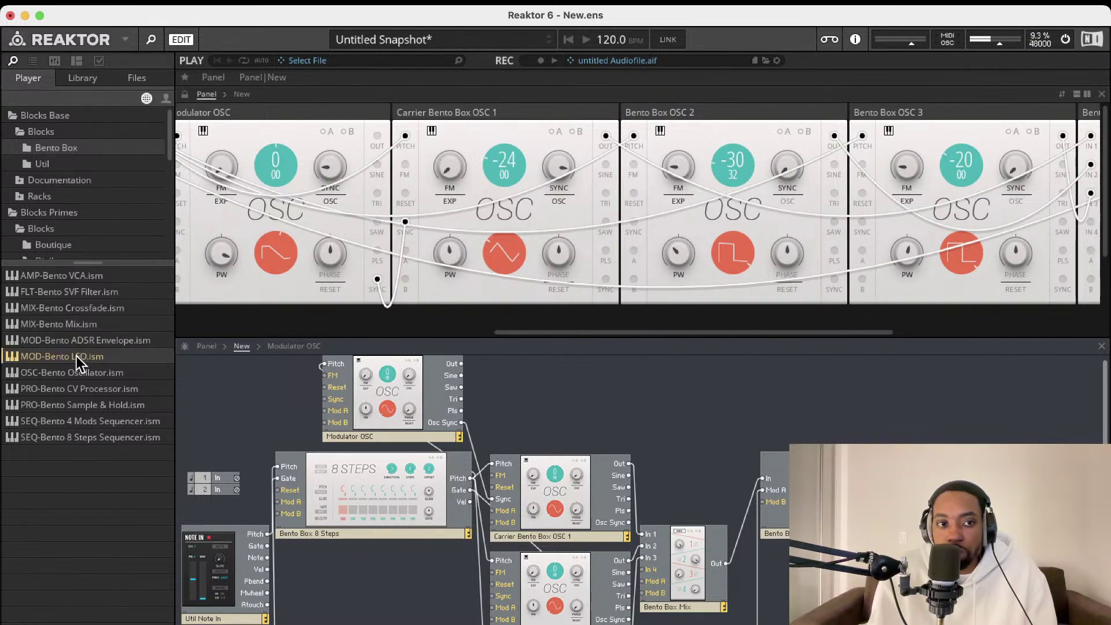
double_click(137, 356)
scroll(345, 495, "down", 3)
scroll(543, 376, "up", 2)
left_click_drag(542, 376, 344, 602)
left_click_drag(399, 575, 501, 490)
Set the Bento Box LFO's rate to 7.49 Hz and show Carrier OSC 1's modulation A amounts
scroll(541, 325, "right", 5)
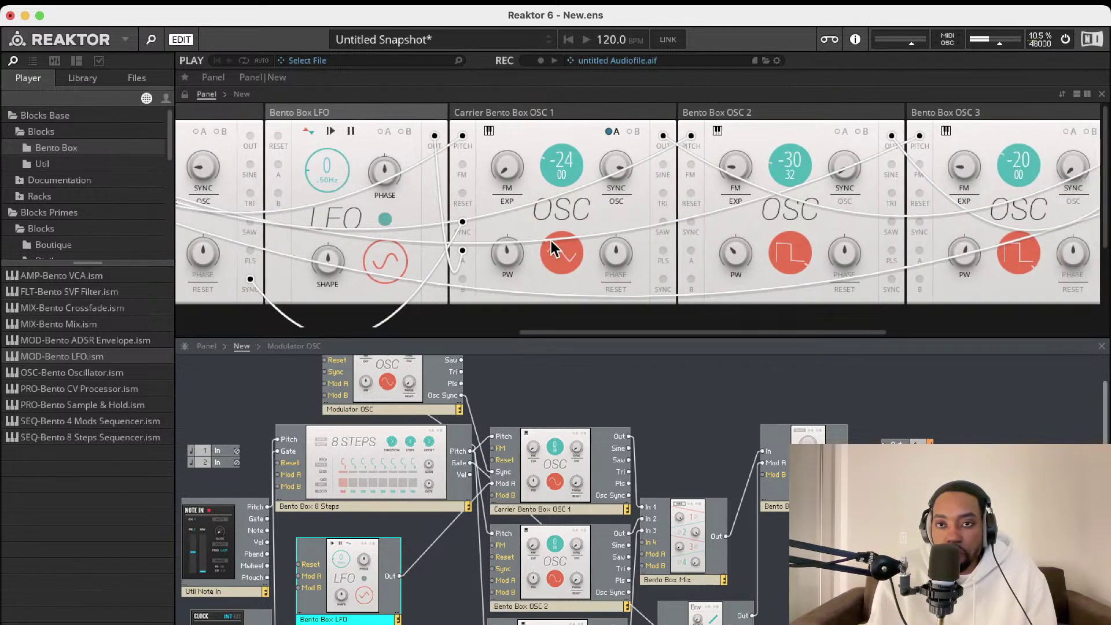
scroll(567, 233, "left", 8)
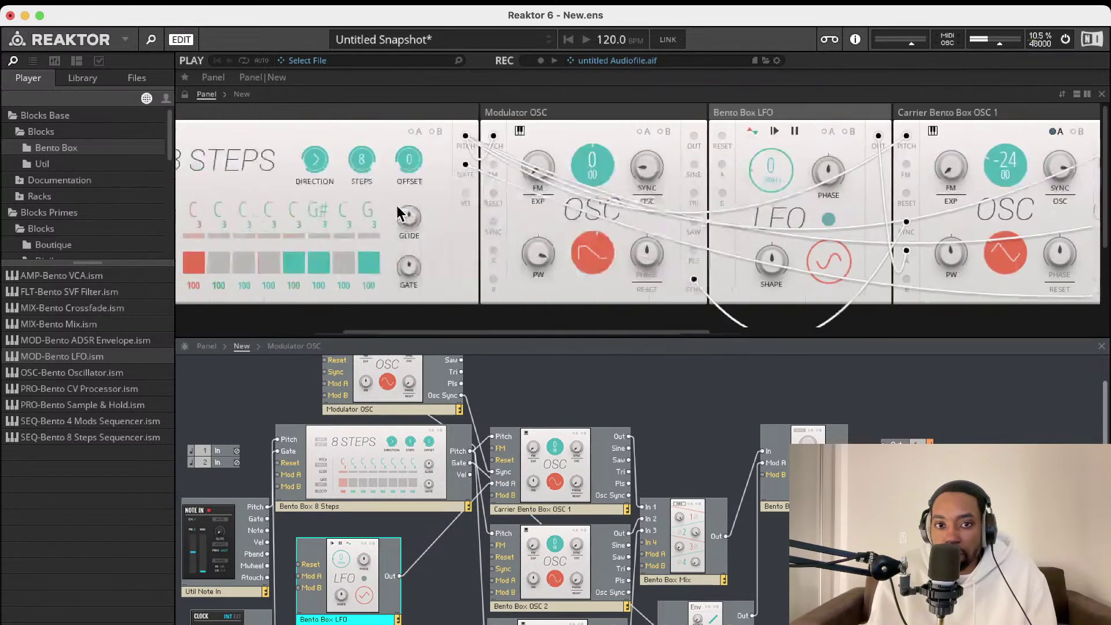
scroll(397, 206, "left", 6)
scroll(415, 394, "down", 2)
scroll(415, 394, "up", 3)
scroll(473, 232, "right", 1)
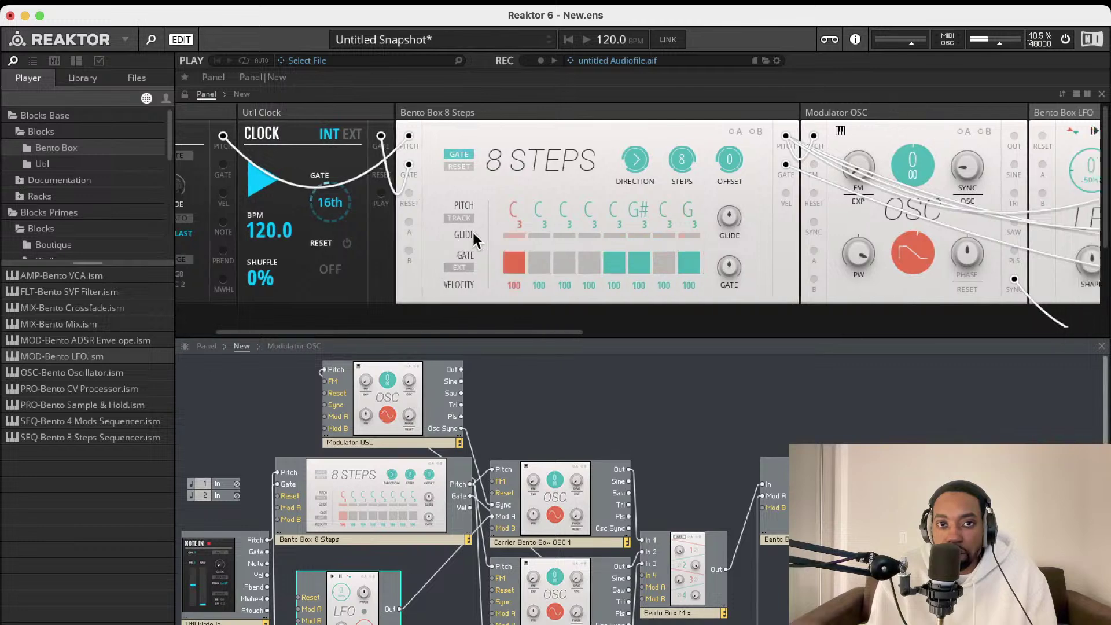
scroll(473, 232, "right", 8)
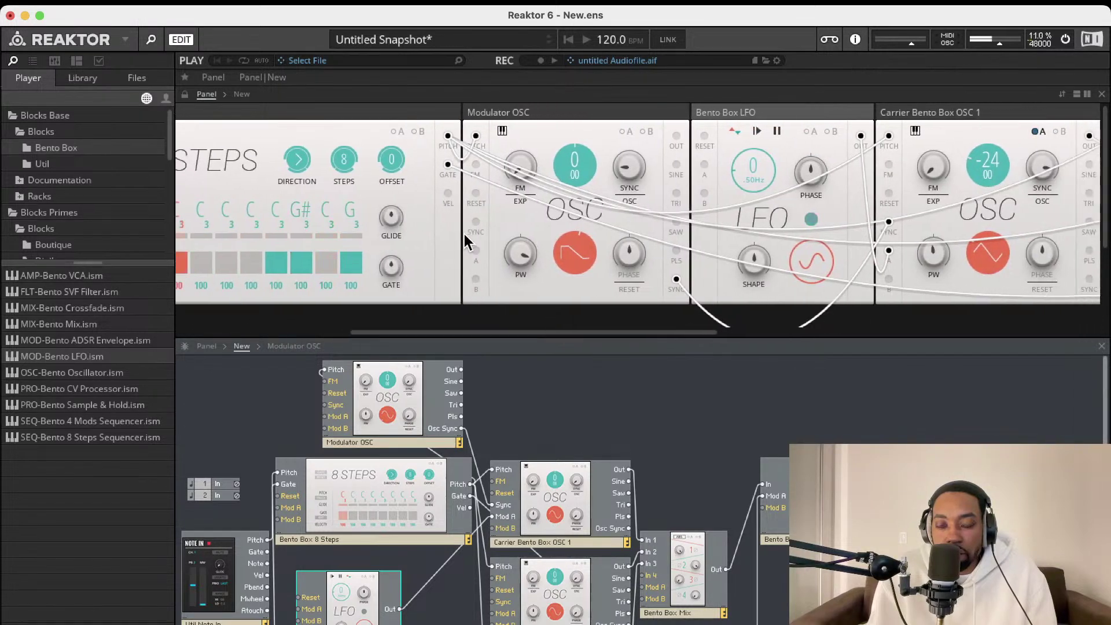
scroll(464, 234, "right", 6)
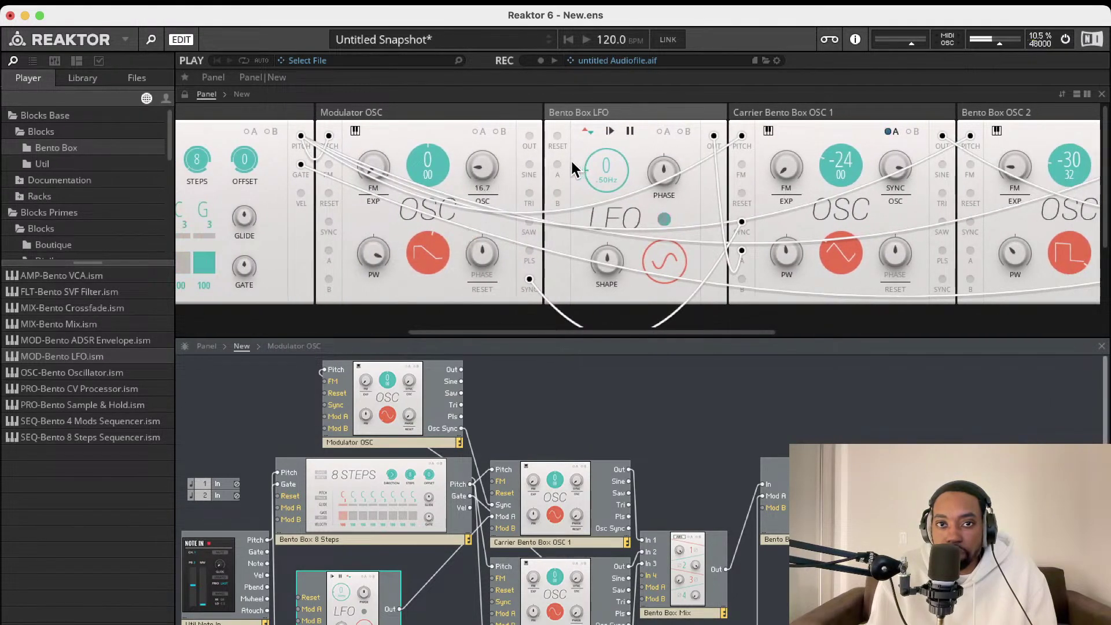
scroll(570, 159, "right", 3)
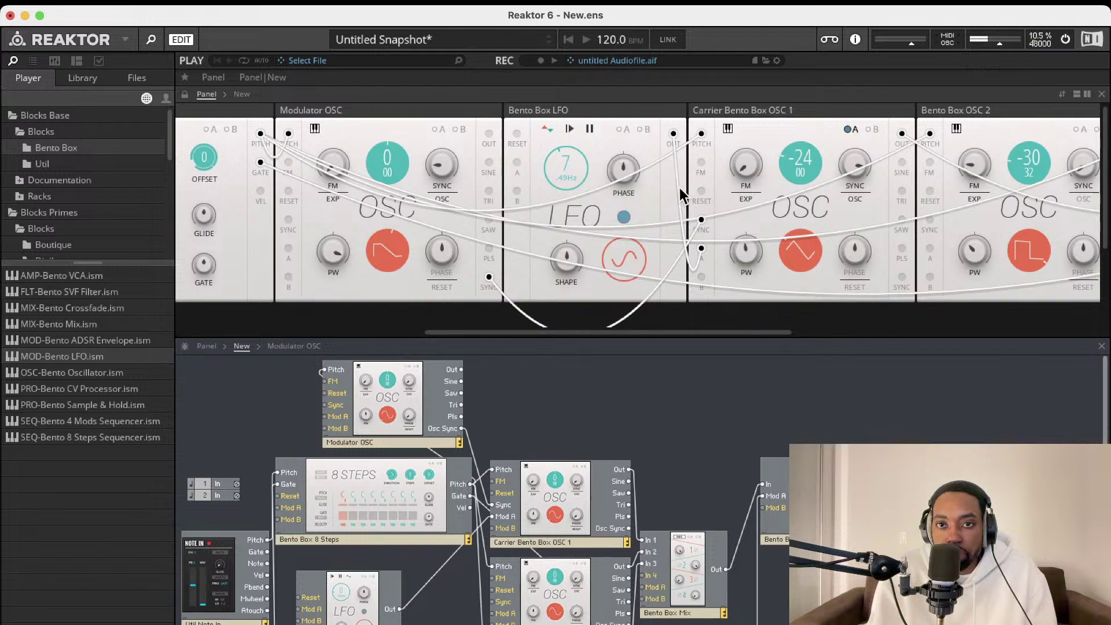
scroll(804, 131, "right", 4)
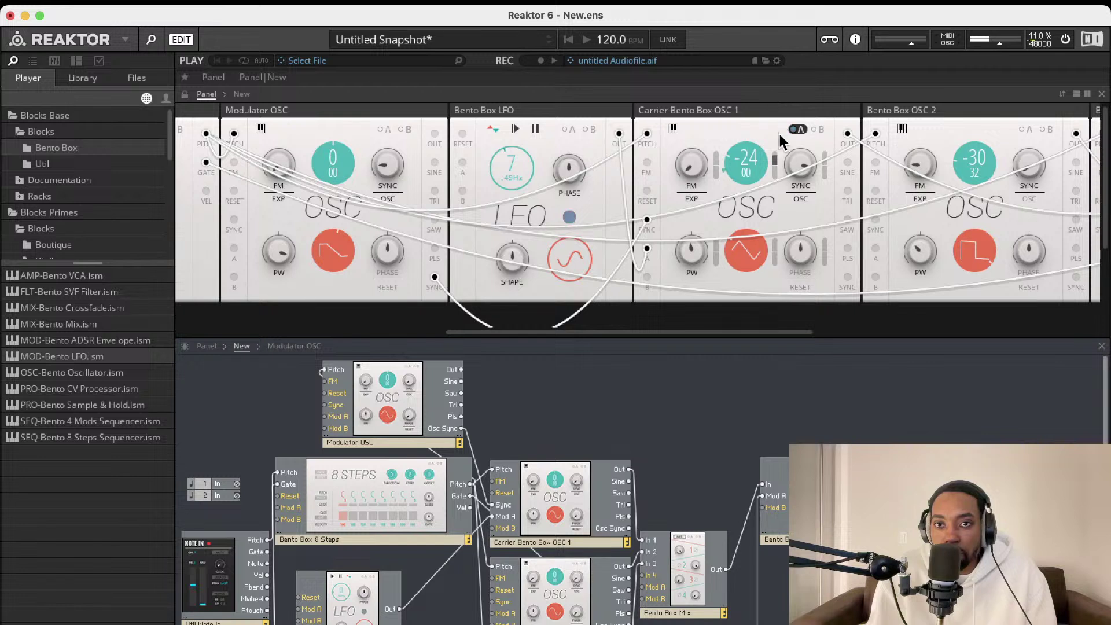
Raise the modulation A amount for Carrier OSC 1's waveform so the Bento LFO modulates its shape
scroll(746, 162, "right", 2)
scroll(709, 189, "up", 1)
left_click_drag(755, 162, 725, 163)
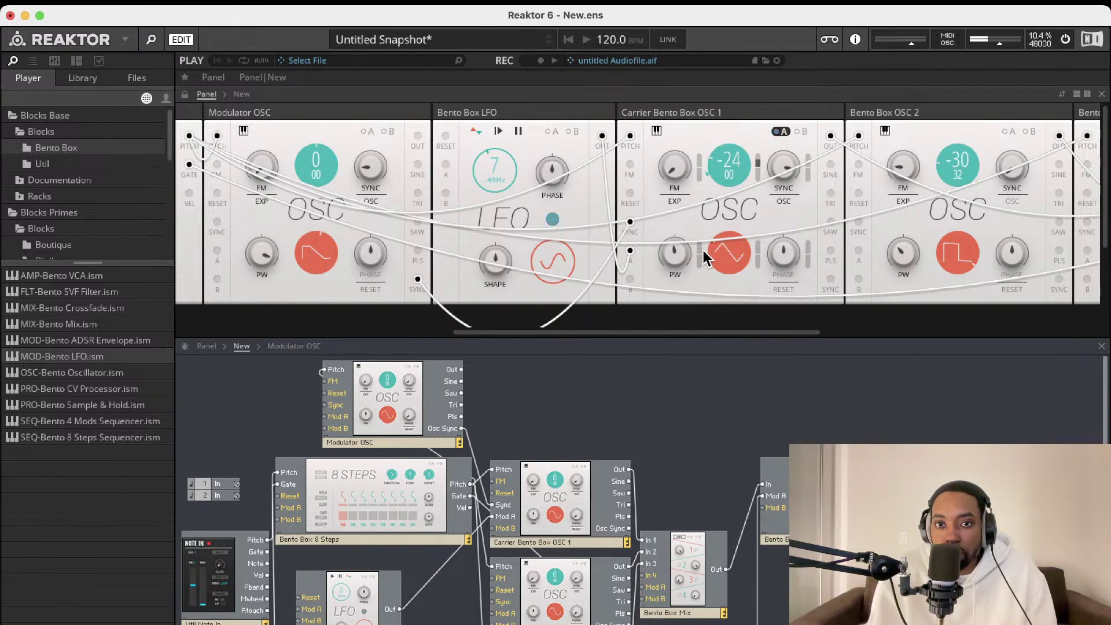
left_click_drag(700, 251, 707, 183)
left_click_drag(759, 261, 760, 214)
scroll(763, 193, "right", 10)
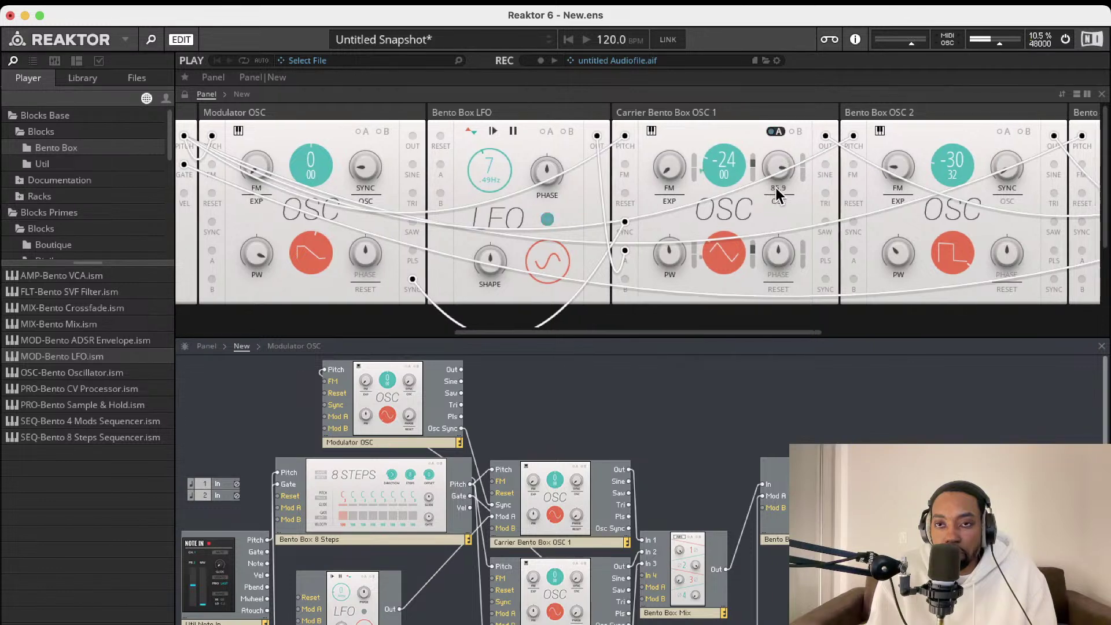
Raise channel 2 of the Bento Box Mix and set Bento Box OSC 2's pitch to 10
scroll(778, 212, "right", 3)
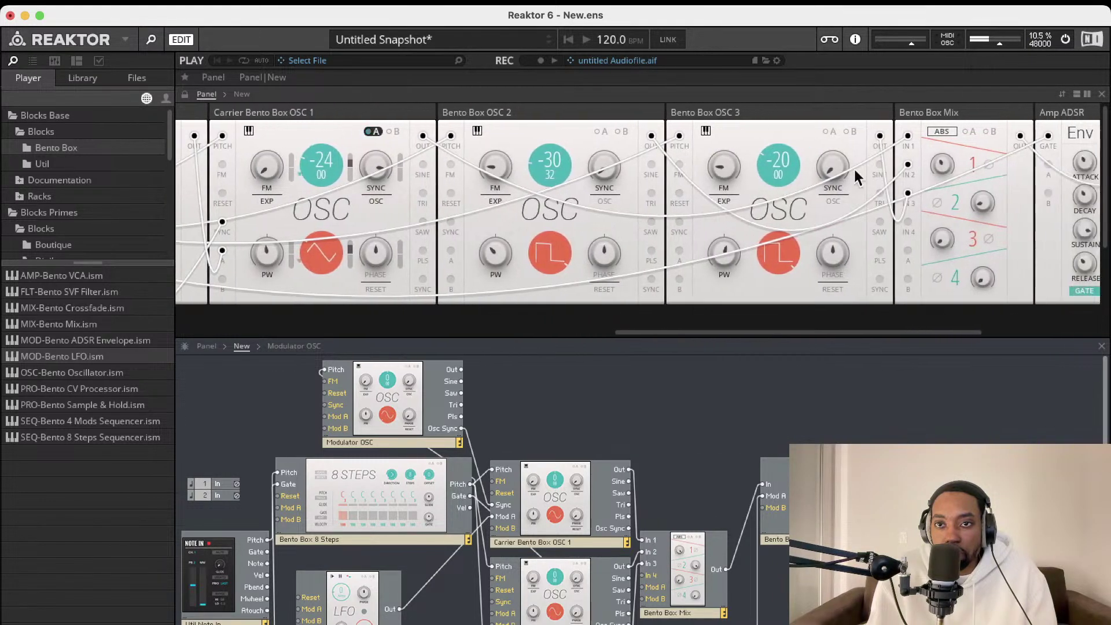
left_click_drag(975, 173, 973, 148)
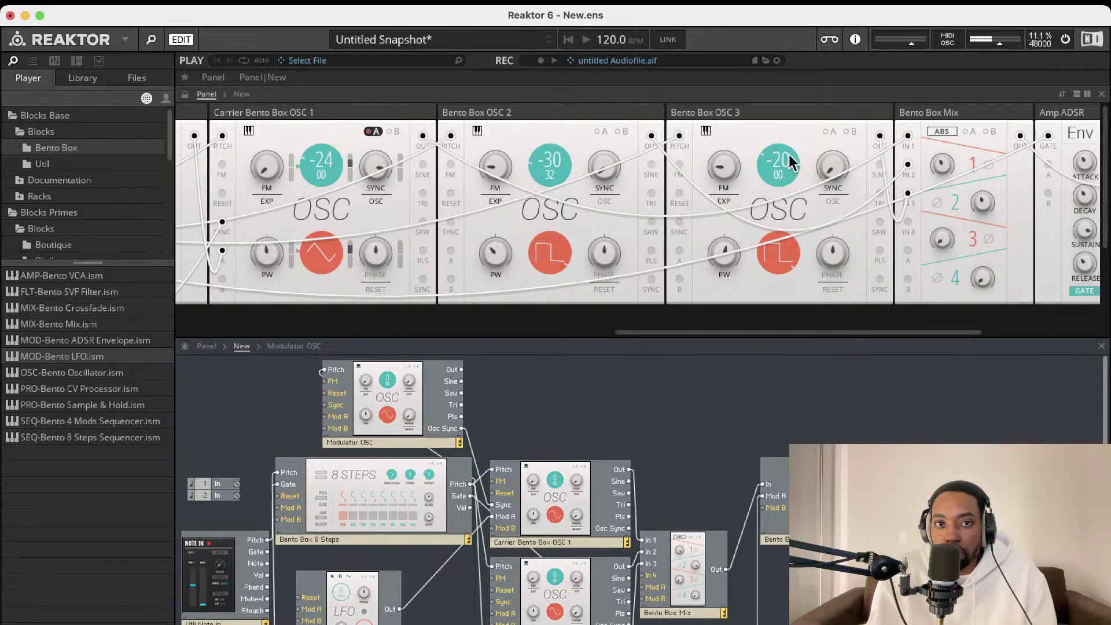
scroll(653, 185, "left", 2)
left_click_drag(575, 169, 557, 379)
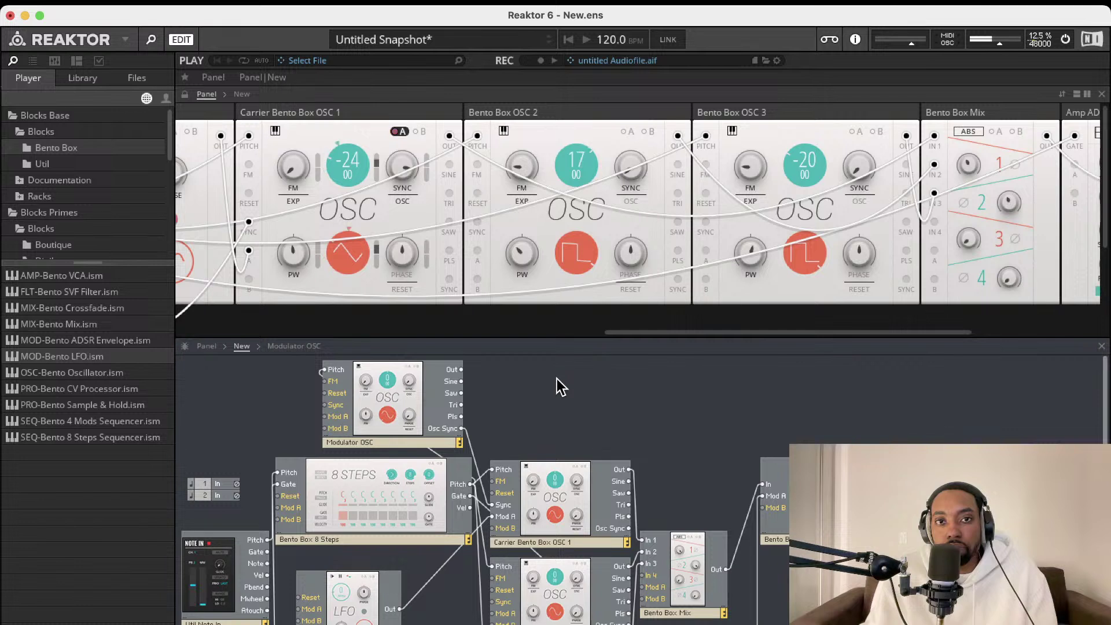
left_click_drag(557, 379, 557, 379)
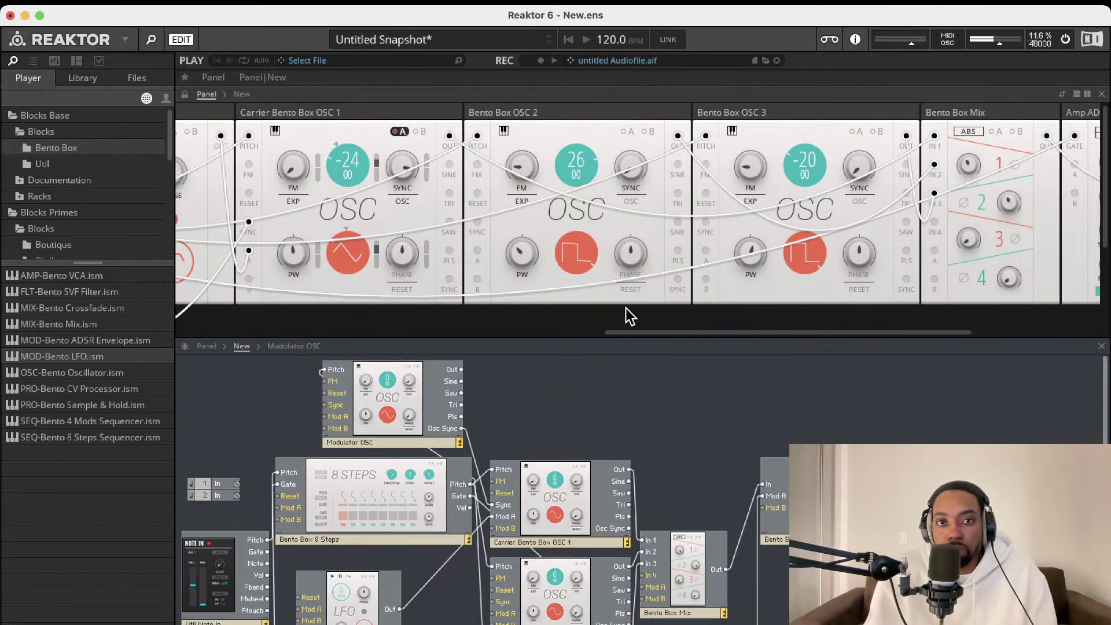
left_click_drag(581, 166, 583, 231)
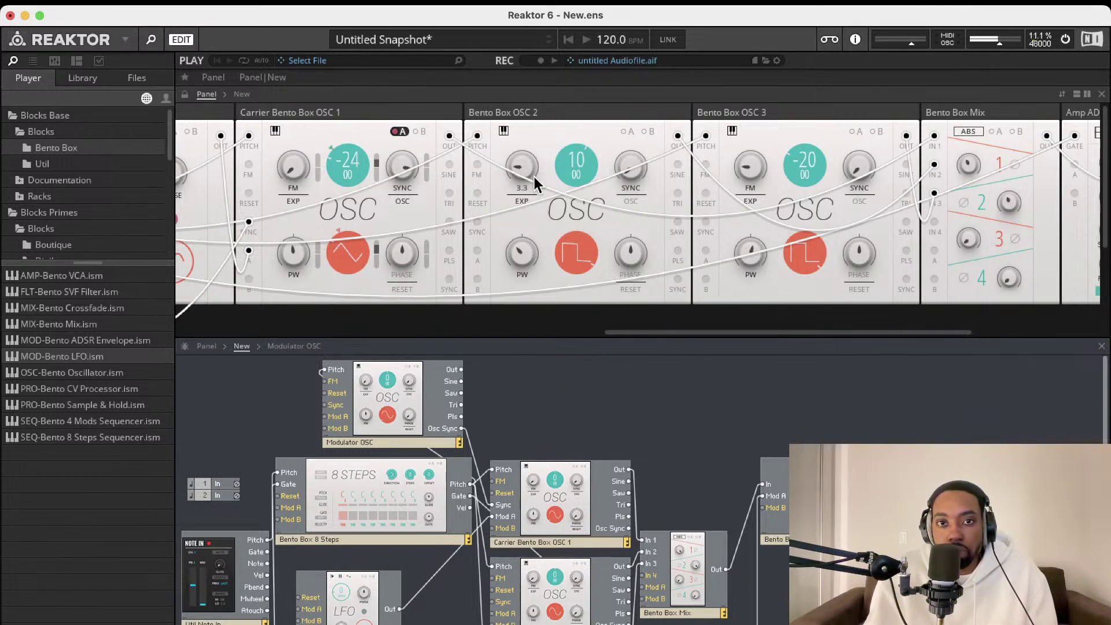
Increase Bento Box OSC 2's FM amount and morph its waveform to a softer, rounder shape
left_click_drag(533, 175, 540, 123)
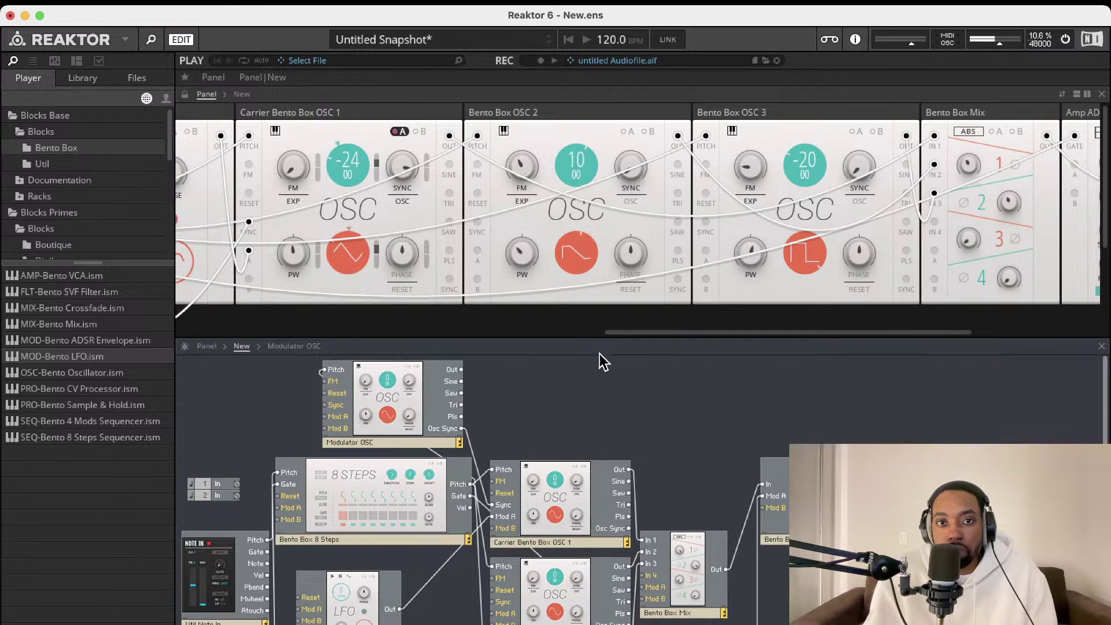
left_click(576, 255)
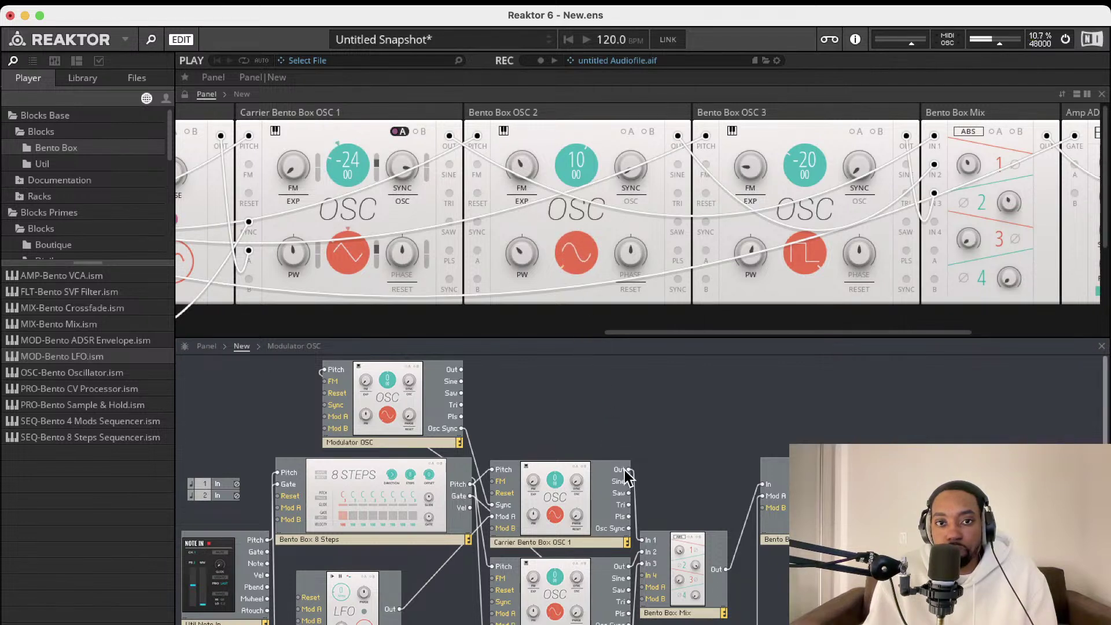
mouse_move(557, 268)
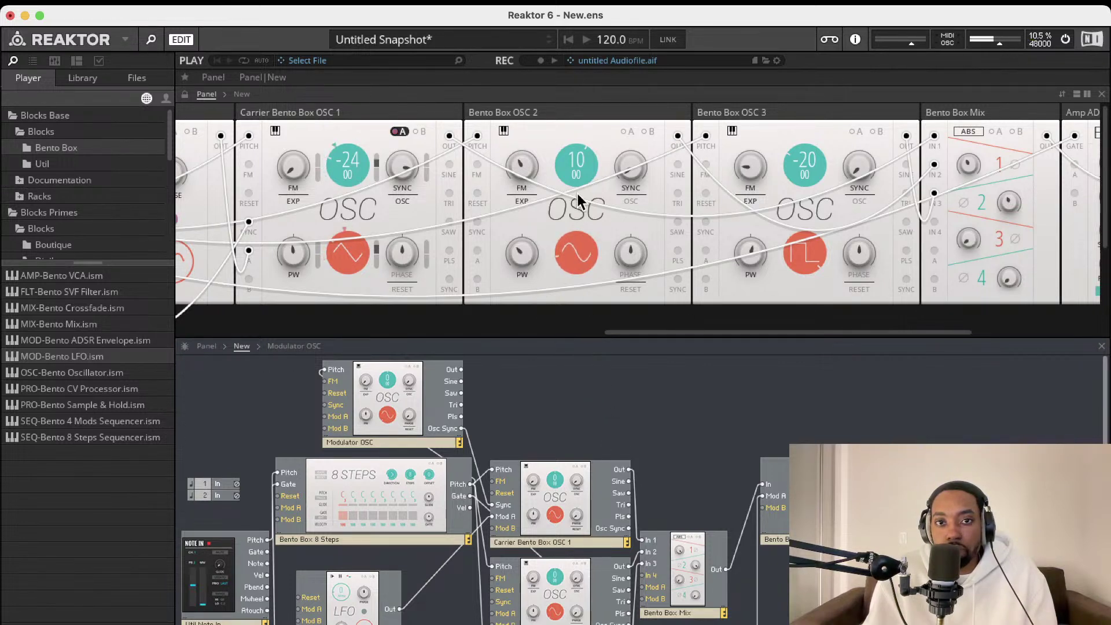
Lower Bento Box OSC 2's pitch to -16 and turn up its sync amount
left_click_drag(575, 165, 598, 35)
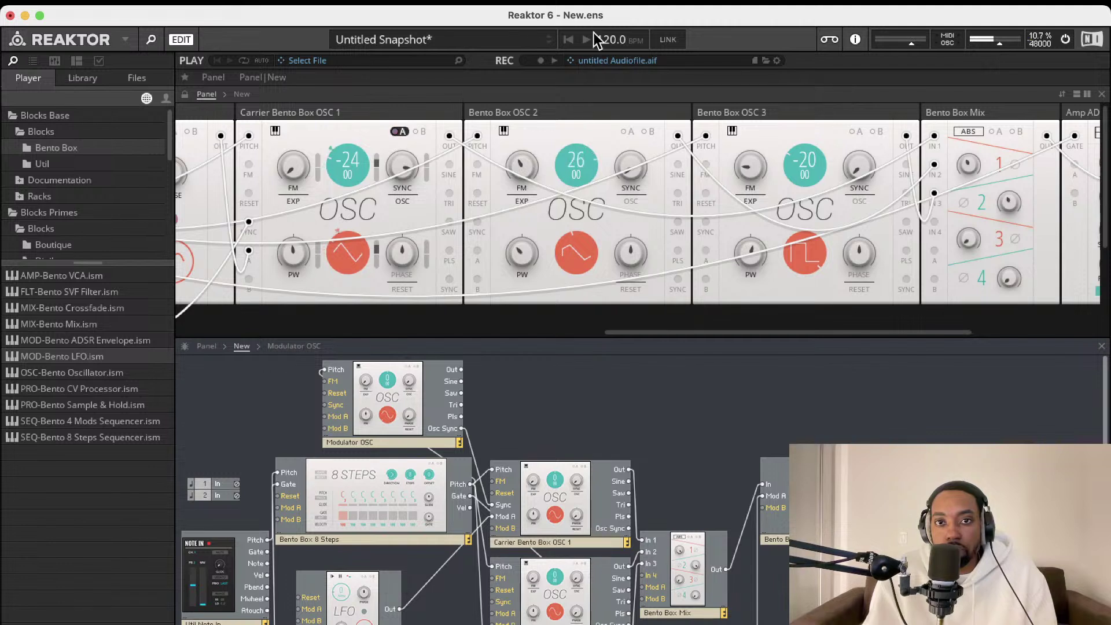
left_click_drag(580, 146, 588, 373)
left_click_drag(571, 157, 570, 249)
left_click_drag(572, 174, 585, 153)
Raise Bento Box OSC 3's pitch and turn up channel 3 of the Bento Box Mix
left_click_drag(804, 170, 819, 150)
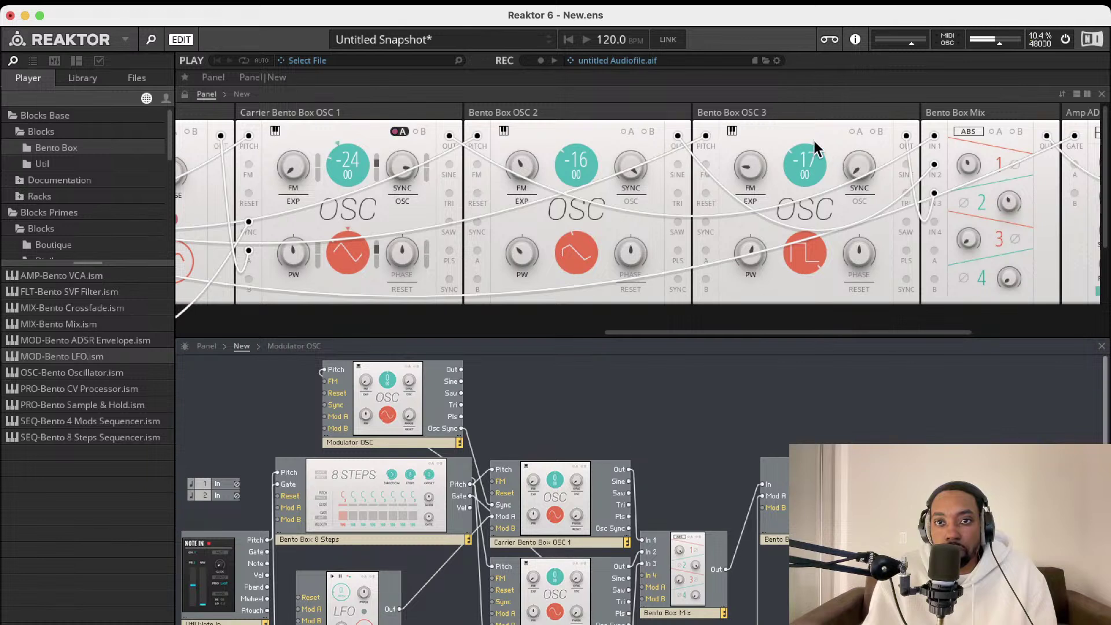
left_click_drag(975, 248, 960, 198)
left_click_drag(798, 157, 830, 112)
Change Bento Box OSC 3's waveform to a softer shape and reset its pitch to 0
left_click(806, 255)
left_click(804, 161, "super")
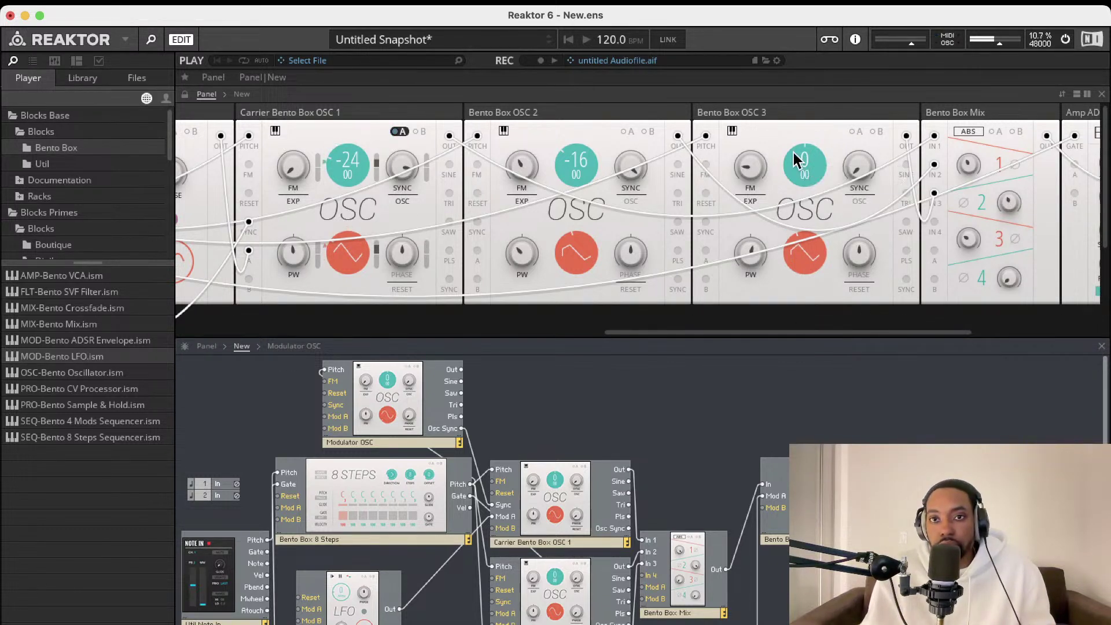
right_click(805, 164)
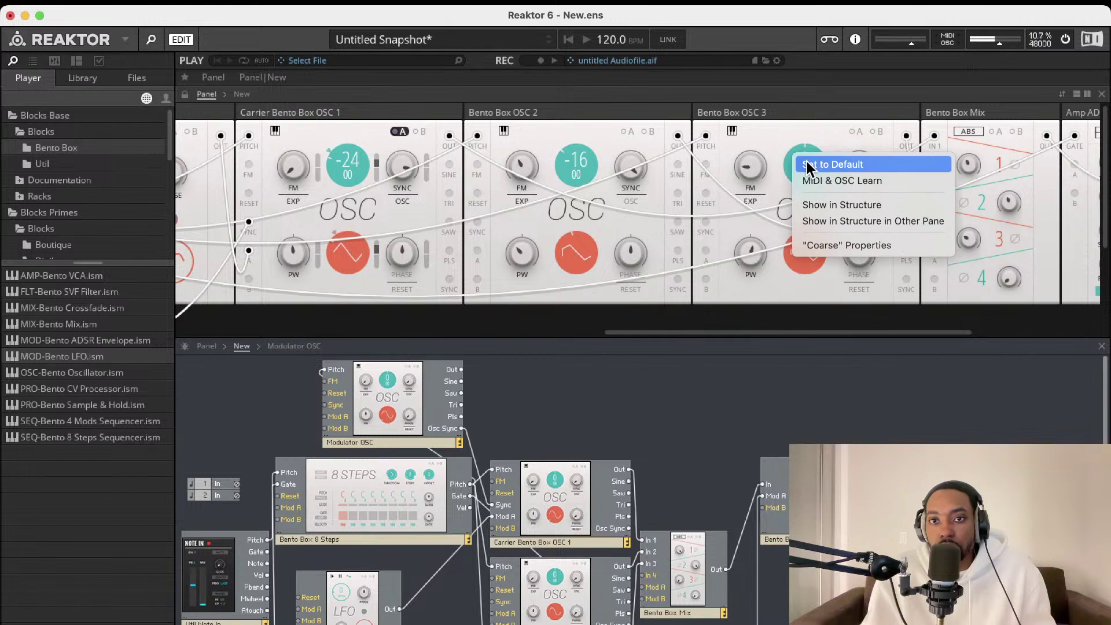
left_click(713, 145)
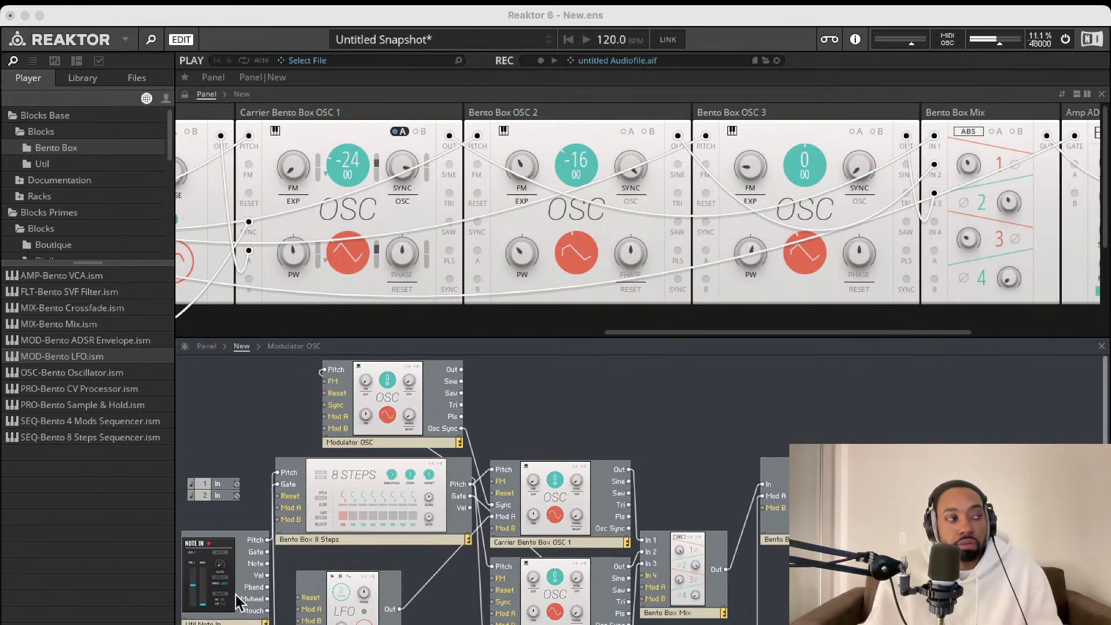
left_click(1007, 52)
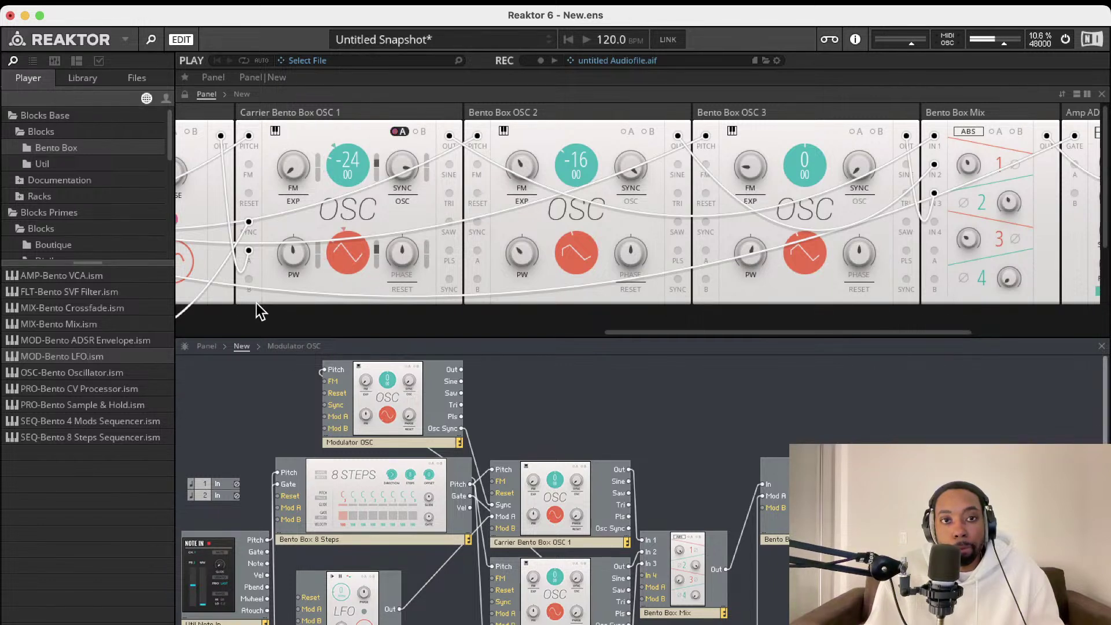
Raise Carrier OSC 1's pitch to 7
scroll(312, 276, "left", 5)
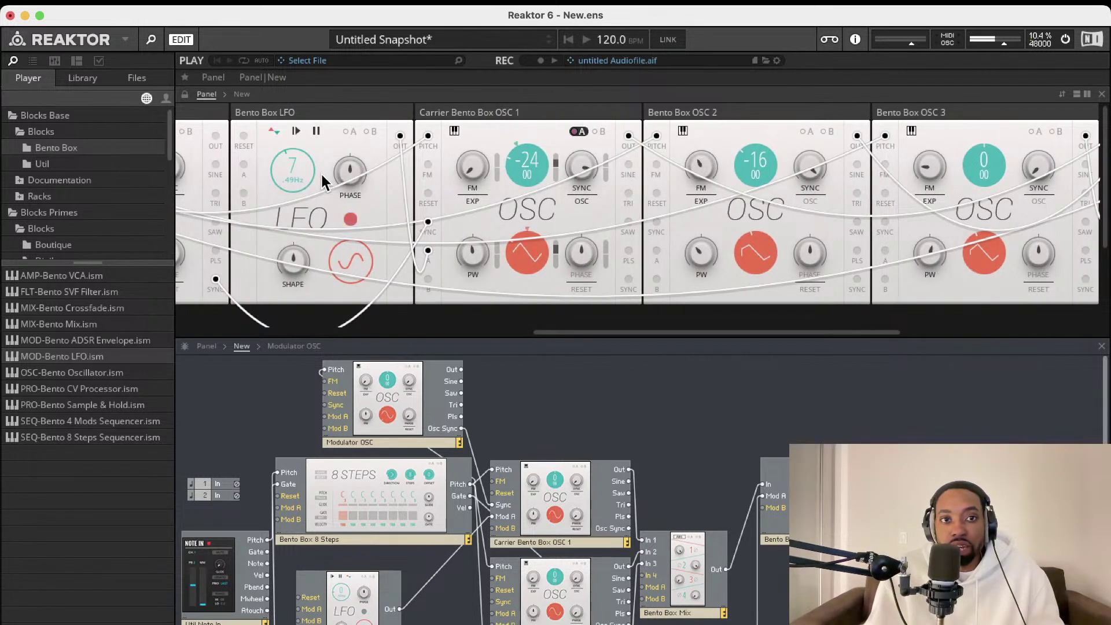
left_click_drag(529, 165, 526, 123)
left_click_drag(526, 119, 518, 131)
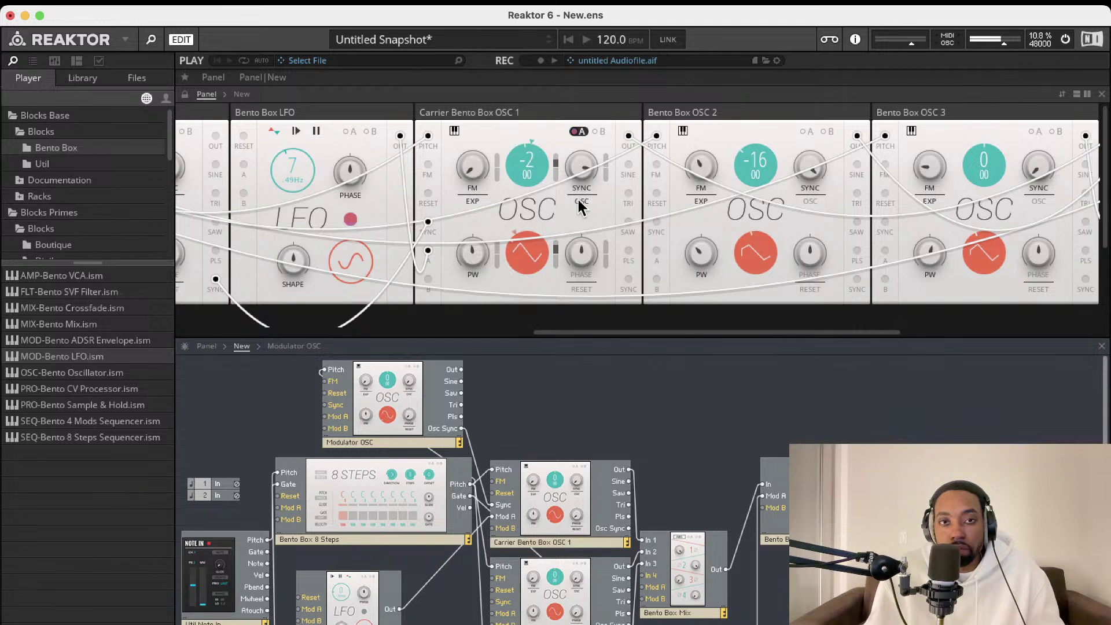
mouse_move(533, 177)
left_mouse_down()
mouse_move(551, 139)
mouse_move(522, 182)
mouse_move(553, 134)
mouse_move(523, 173)
mouse_move(526, 101)
mouse_move(531, 153)
mouse_move(514, 208)
mouse_move(516, 98)
mouse_move(550, 152)
mouse_move(537, 94)
mouse_move(529, 188)
mouse_move(531, 174)
left_mouse_up()
Set the pitches of Bento Box OSC 2 and Bento Box OSC 3 to 7
scroll(676, 188, "right", 4)
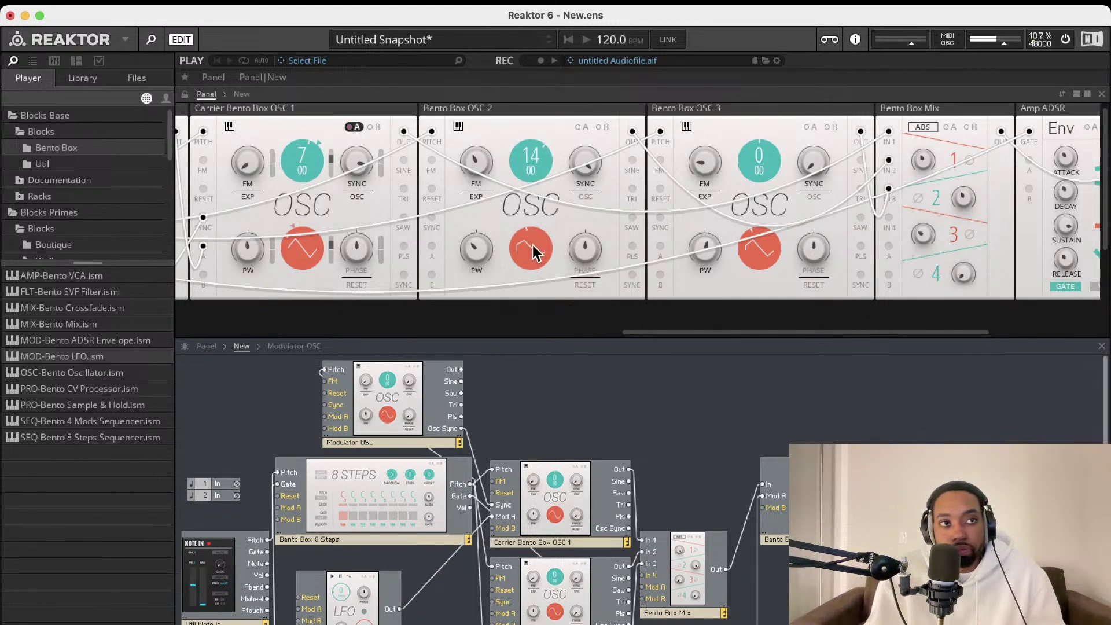
left_click_drag(521, 154, 522, 191)
left_click_drag(758, 159, 775, 105)
Set channel 3 of the Bento Box Mix to 22.7 and slow the Bento Box LFO to 0.70 Hz
scroll(713, 142, "left", 5)
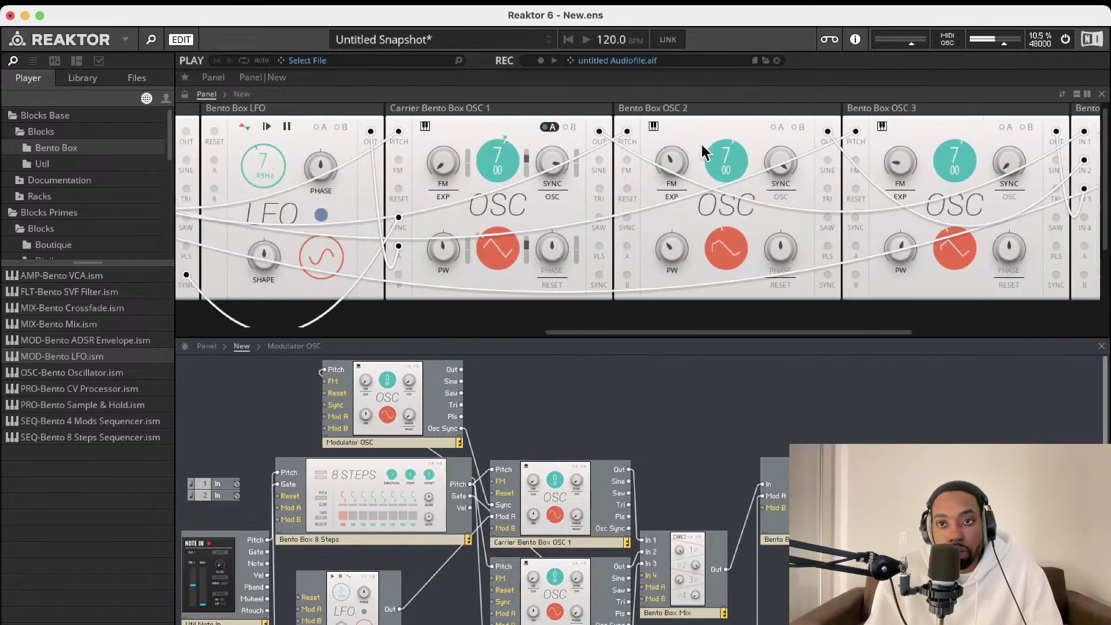
left_click_drag(1007, 235, 1009, 215)
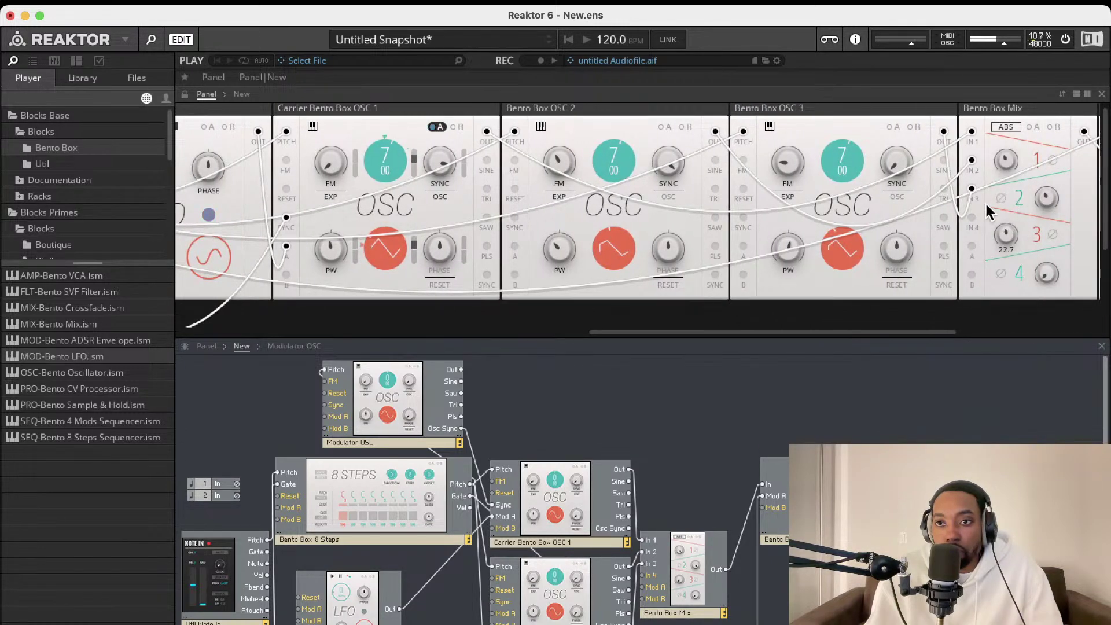
scroll(847, 194, "left", 1)
scroll(845, 191, "left", 3)
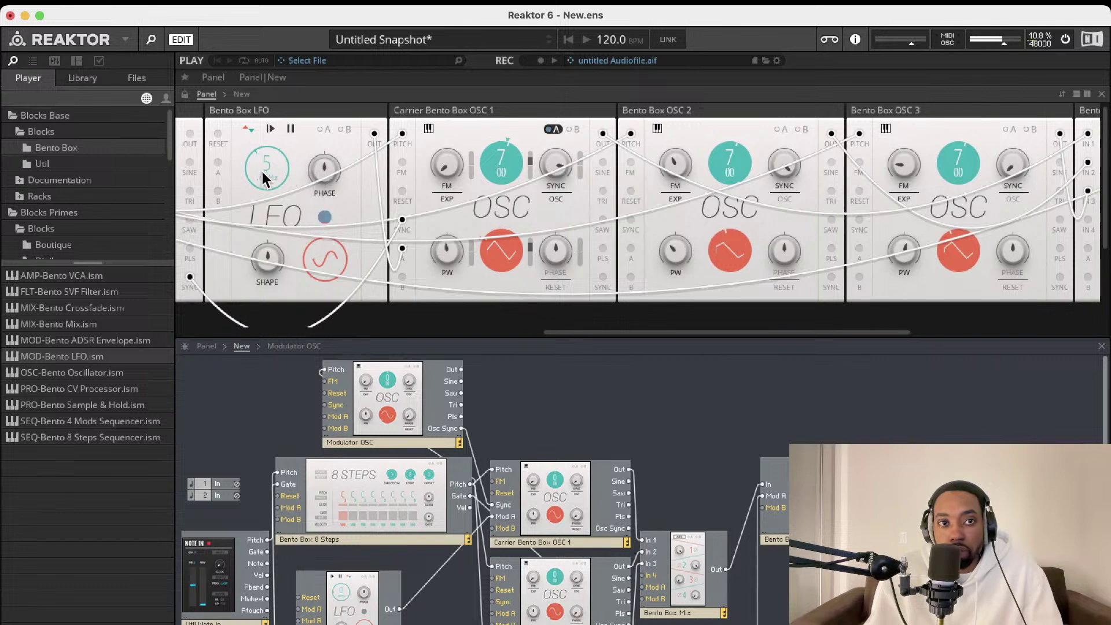
left_click_drag(256, 202, 257, 197)
Sweep Bento Box OSC 2's pitch down and back up, settling on 24
left_click_drag(725, 186, 716, 248)
left_click_drag(727, 164, 726, 231)
left_click_drag(719, 159, 726, 188)
left_click_drag(725, 149, 729, 65)
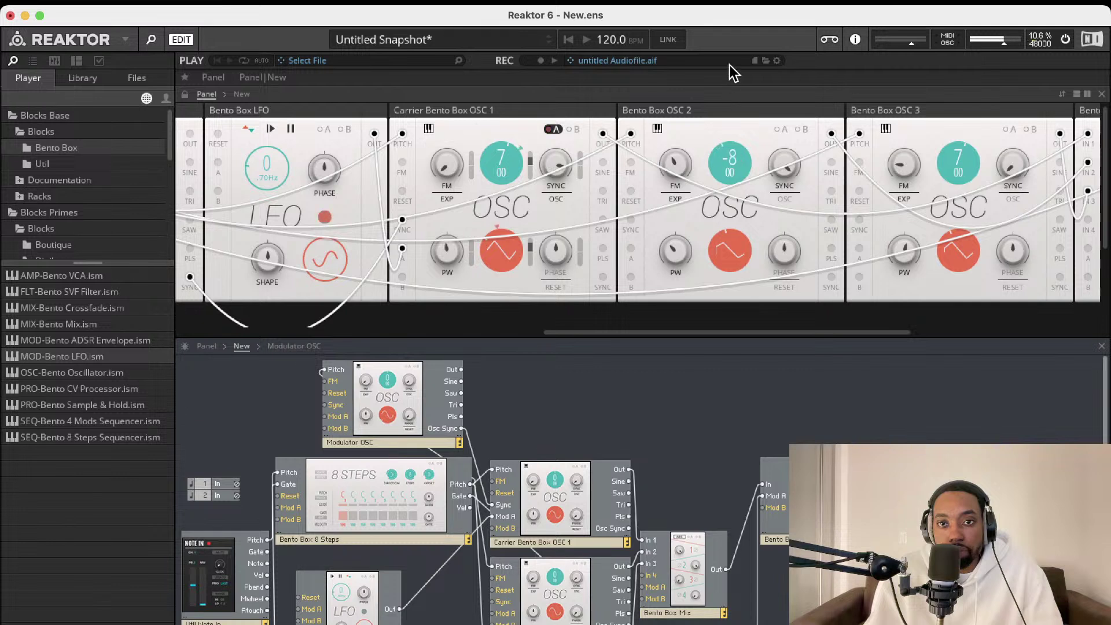
left_click_drag(733, 160, 729, 68)
left_click_drag(729, 152, 737, 95)
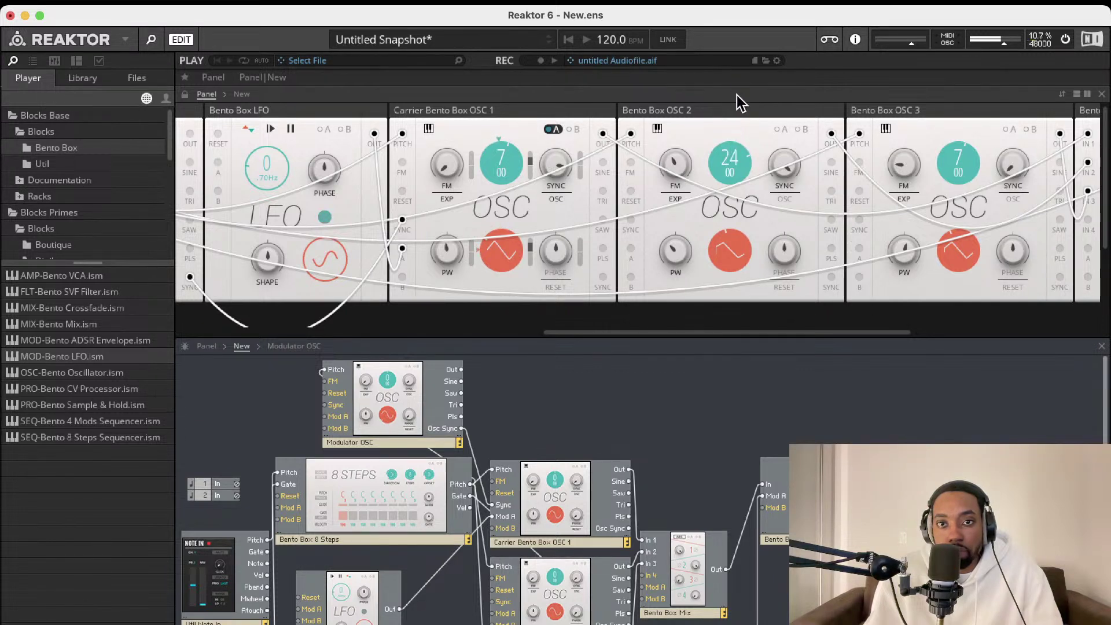
Set Bento Box OSC 3's pitch to 12
scroll(780, 153, "right", 8)
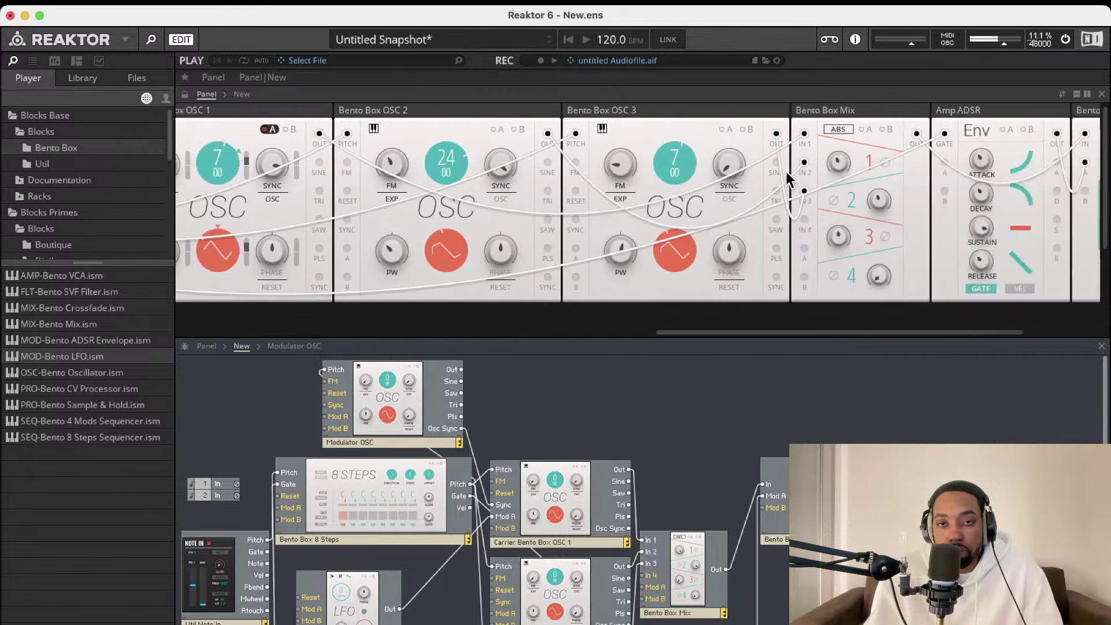
scroll(677, 164, "left", 1)
mouse_move(624, 213)
left_mouse_down()
mouse_move(616, 312)
mouse_move(630, 209)
left_mouse_up()
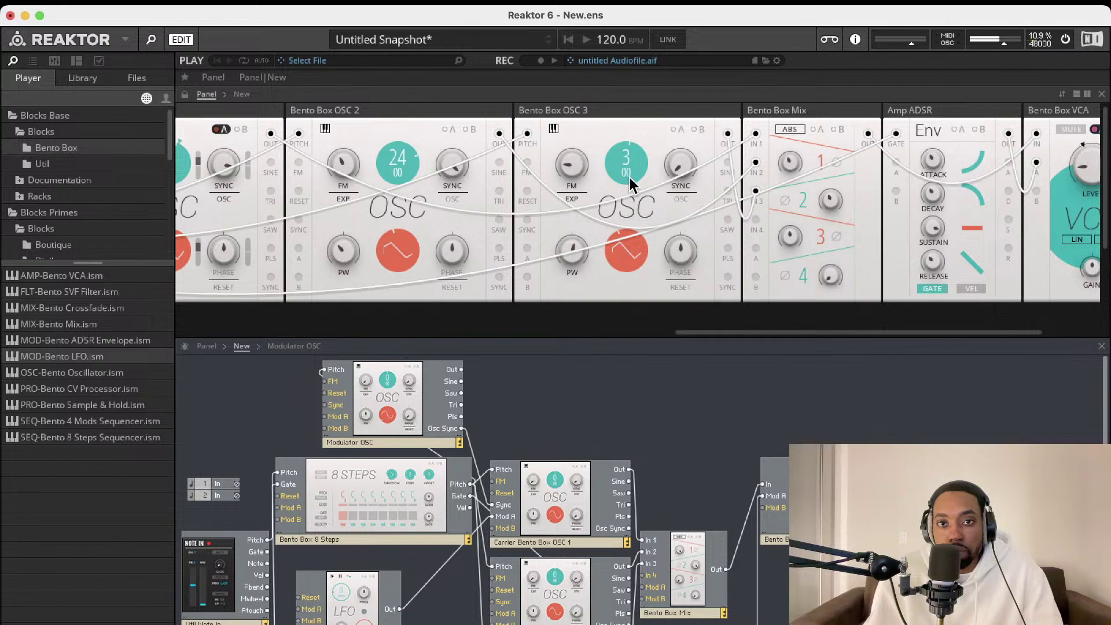
left_click_drag(628, 133, 623, 120)
Turn Bento Box OSC 3's pulse width up to near its maximum
scroll(605, 168, "left", 5)
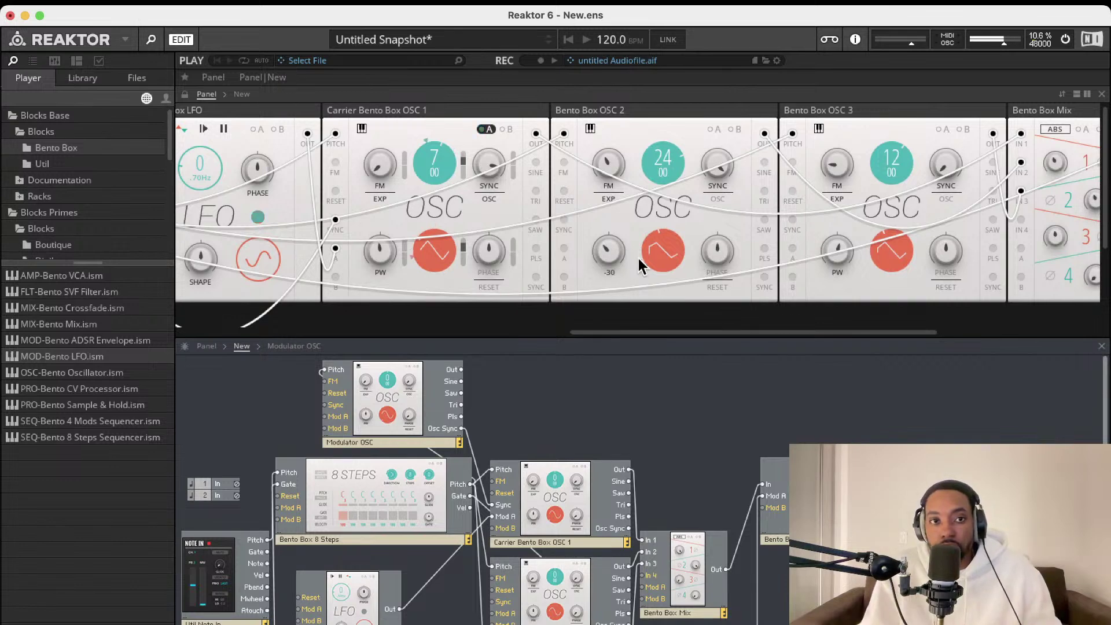
scroll(638, 258, "right", 5)
scroll(723, 188, "left", 2)
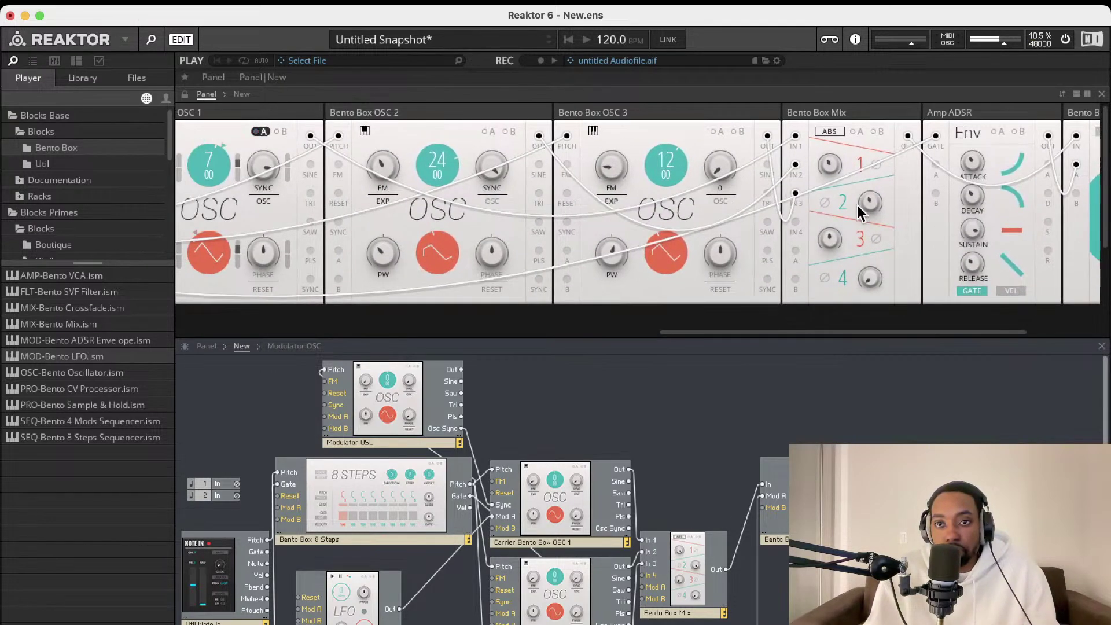
scroll(746, 250, "left", 2)
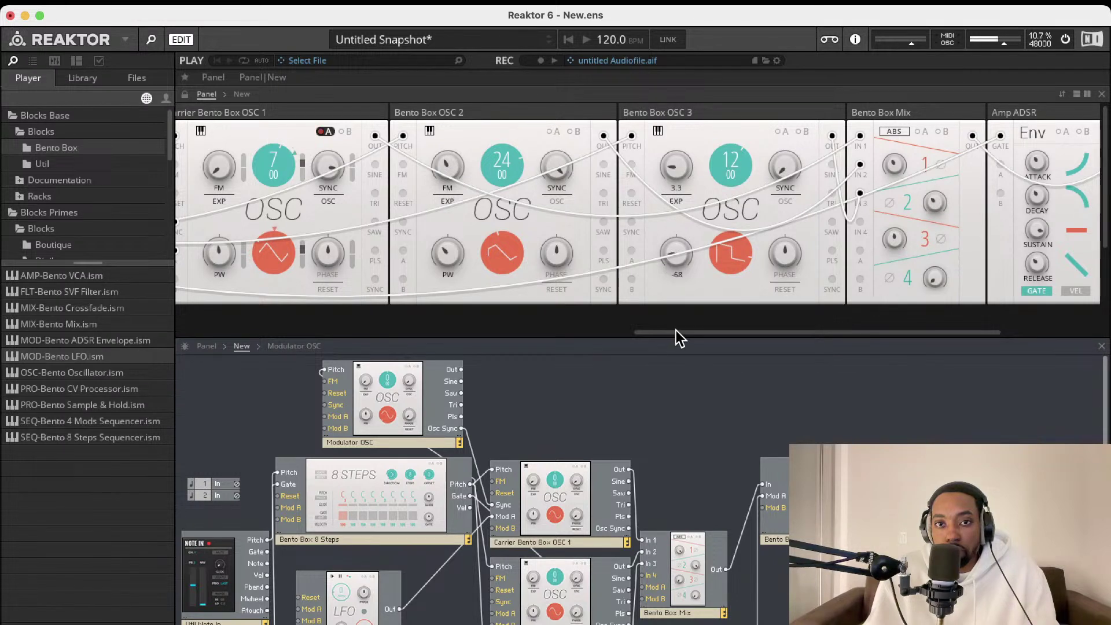
left_click_drag(679, 261, 699, 149)
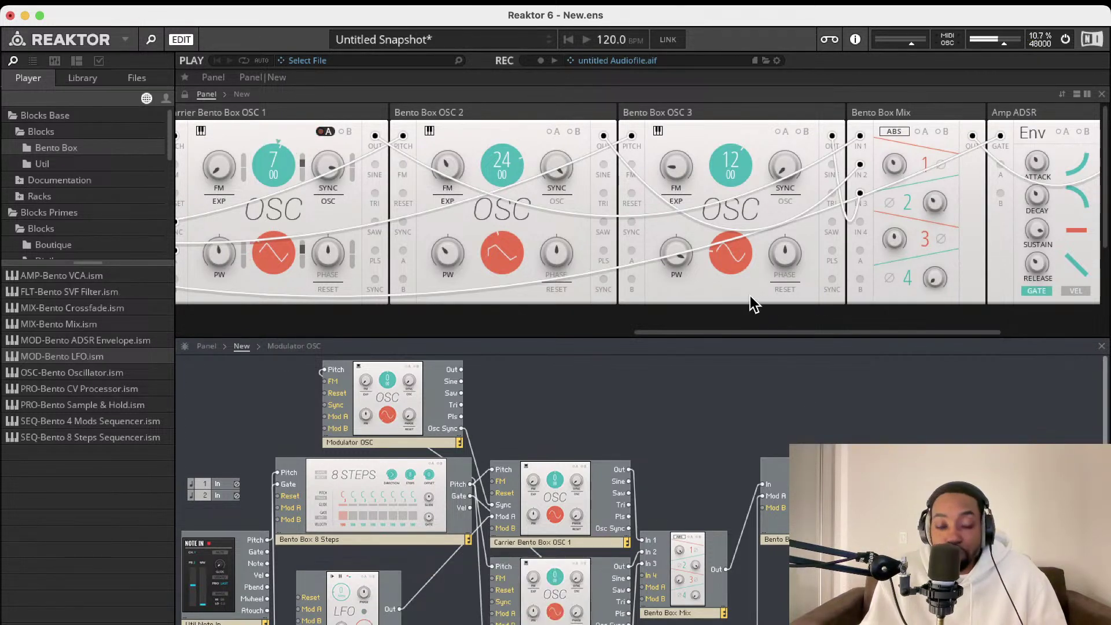
left_click_drag(774, 332, 758, 332)
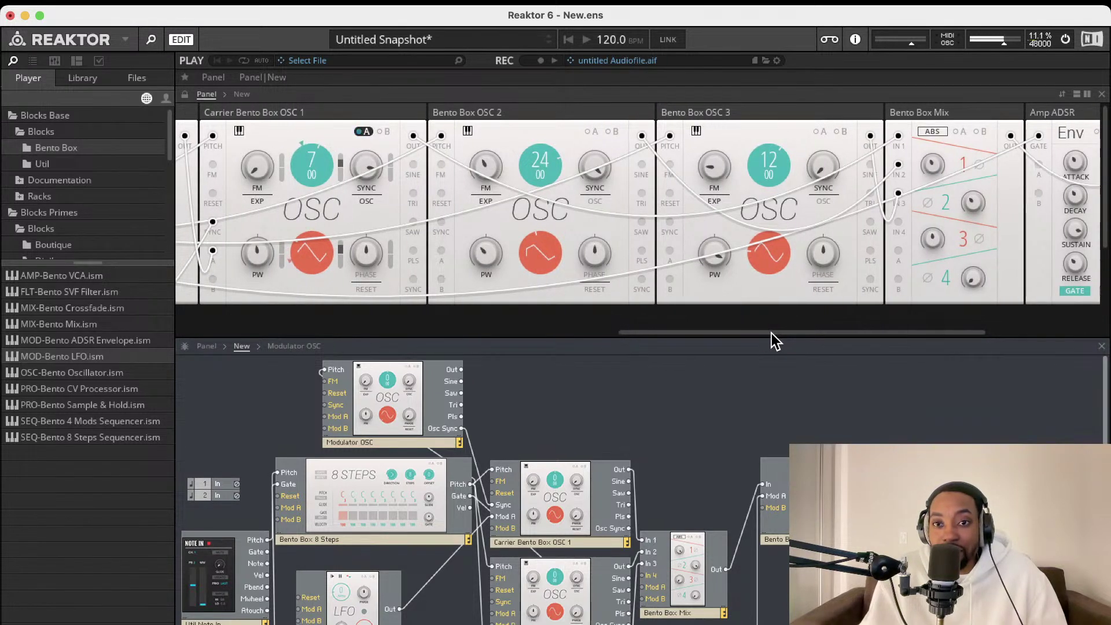